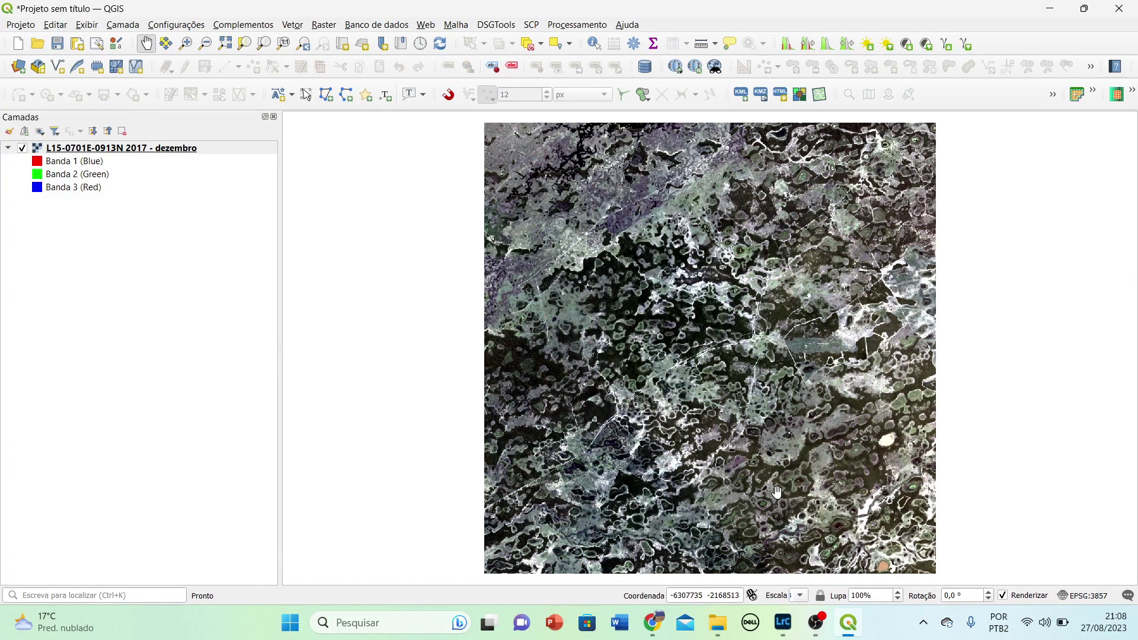
Step: Examine the December 2017 satellite mosaic up close while its bands are assigned in 1-2-3 order
{"action": "scroll", "coordinate": [659, 267], "scroll_direction": "up", "scroll_amount": 2}
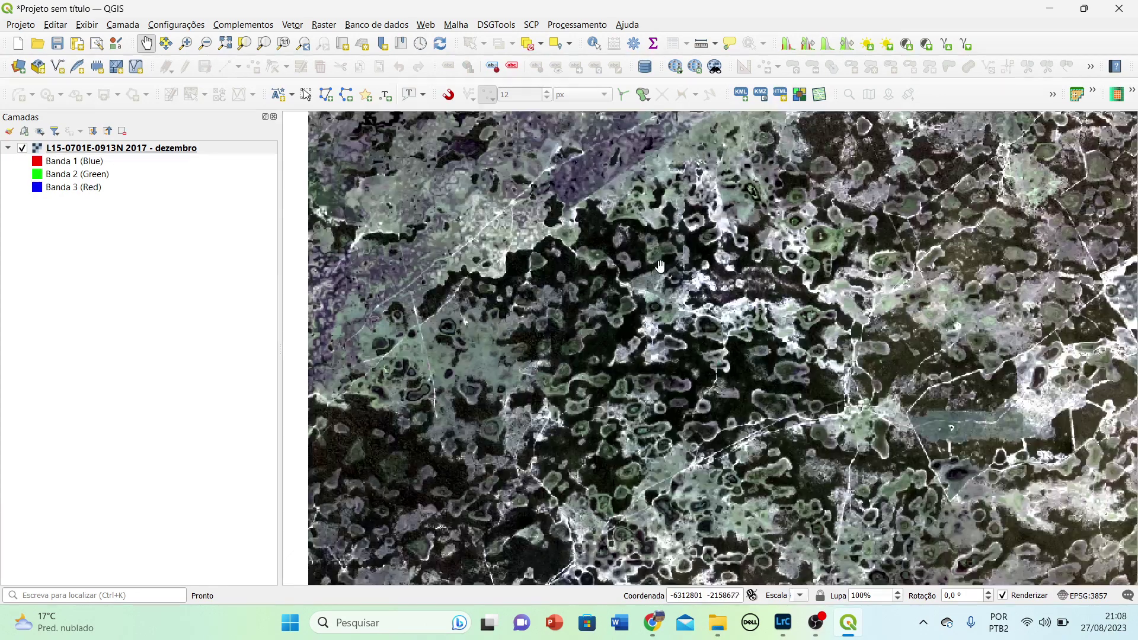
{"action": "scroll", "coordinate": [674, 338], "scroll_direction": "up", "scroll_amount": 1}
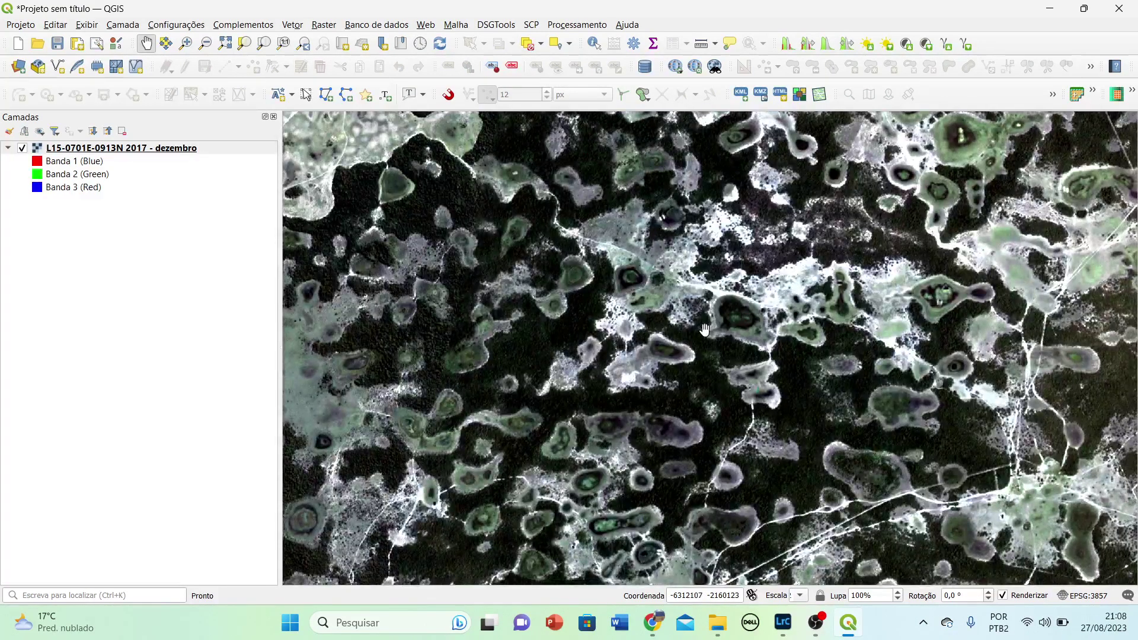
{"action": "left_click_drag", "start_coordinate": [474, 244], "coordinate": [632, 527]}
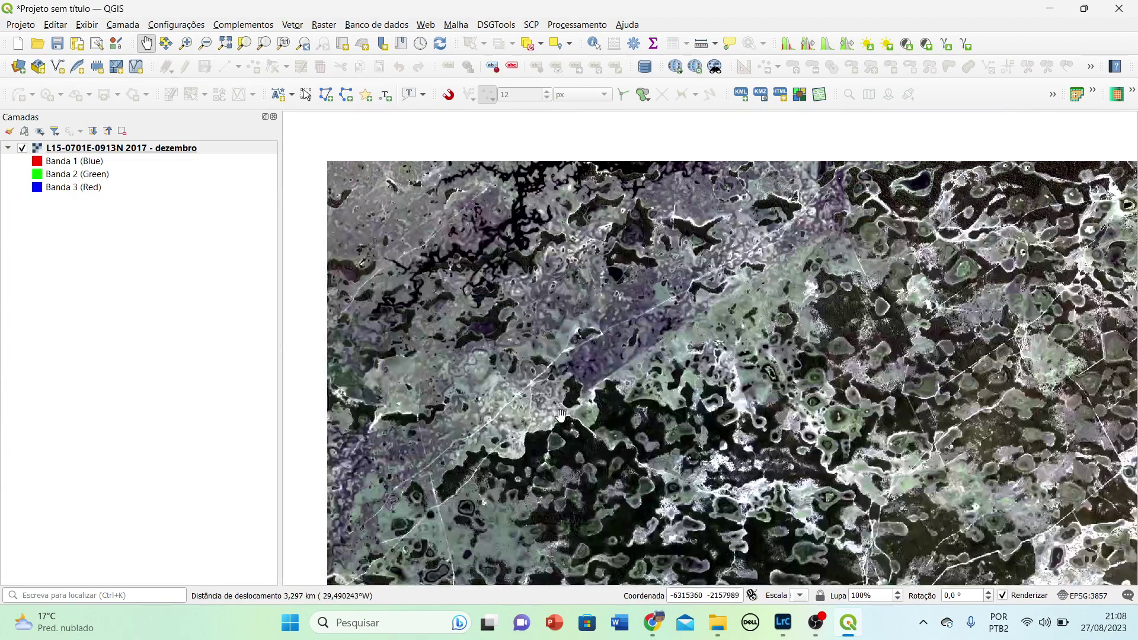
{"action": "scroll", "coordinate": [559, 413], "scroll_direction": "down", "scroll_amount": 1}
{"action": "left_click_drag", "start_coordinate": [597, 463], "coordinate": [620, 346]}
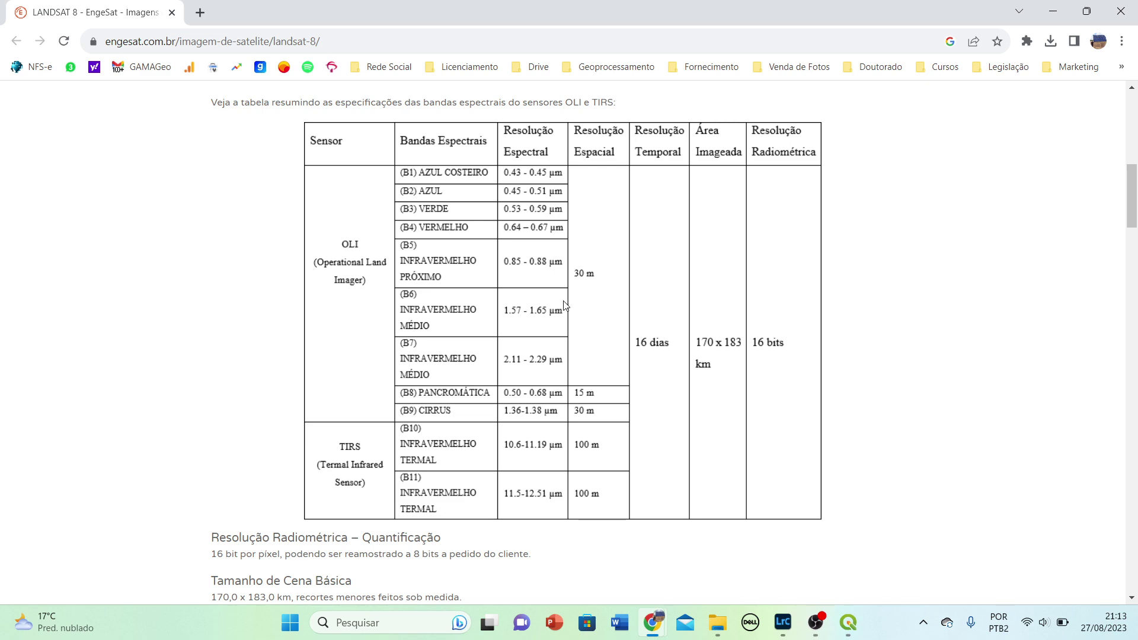
Step: Read the Landsat 8 spectral band specifications and colour composition table on the EngeSat web page
{"action": "scroll", "coordinate": [566, 305], "scroll_direction": "down", "scroll_amount": 4}
{"action": "scroll", "coordinate": [566, 306], "scroll_direction": "down", "scroll_amount": 14}
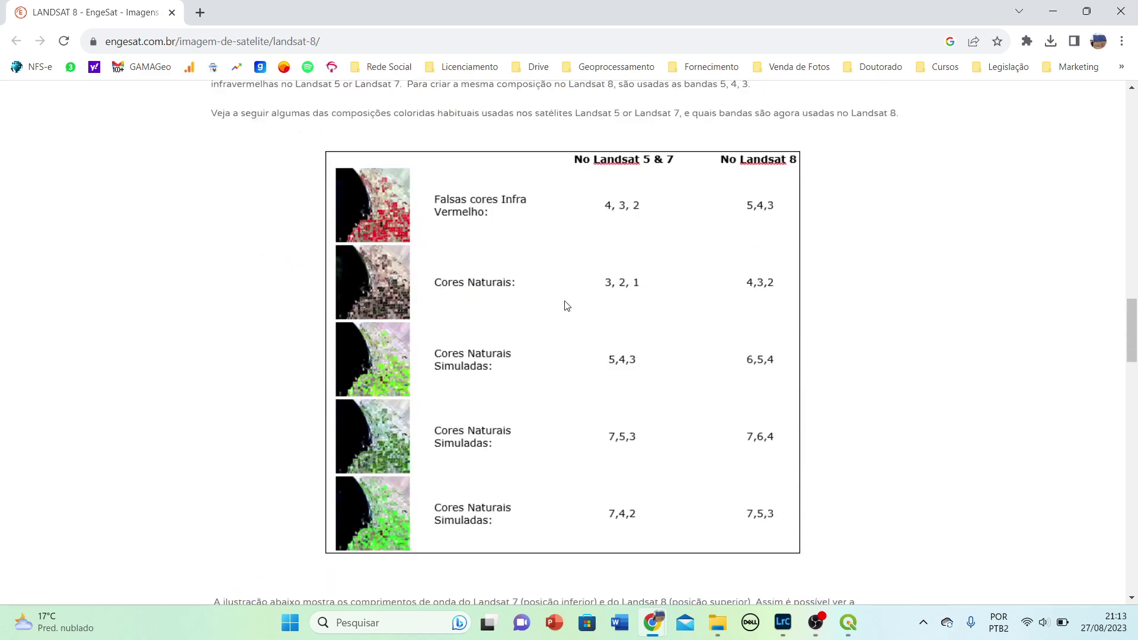
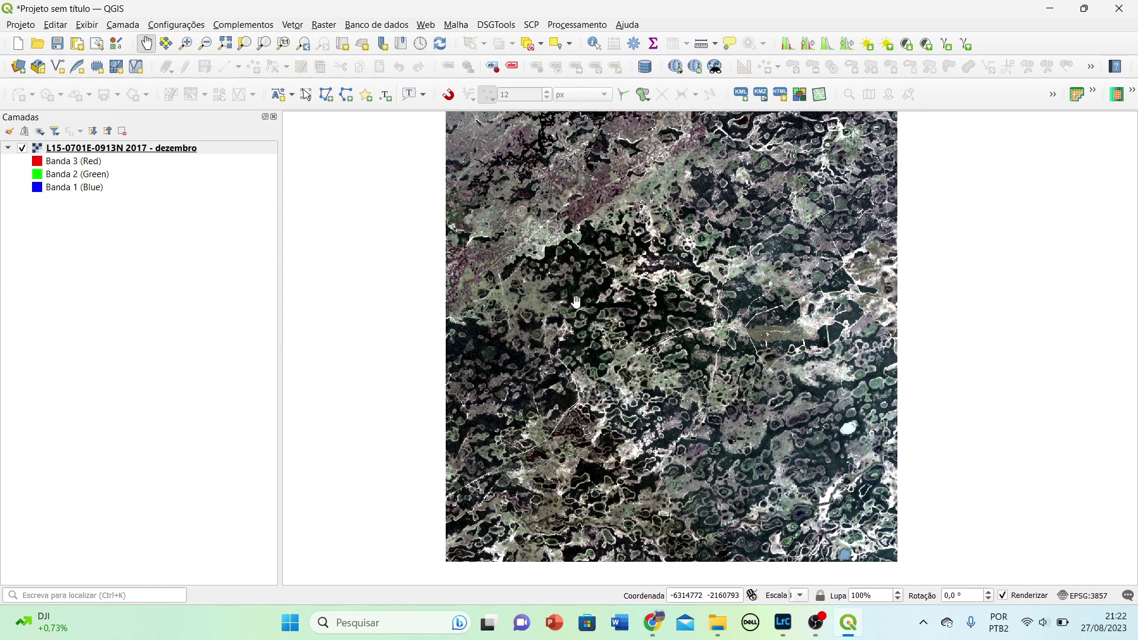
Step: Inspect the December 2017 mosaic in QGIS with its 3-2-1 band composition
{"action": "left_click_drag", "start_coordinate": [591, 303], "coordinate": [590, 313]}
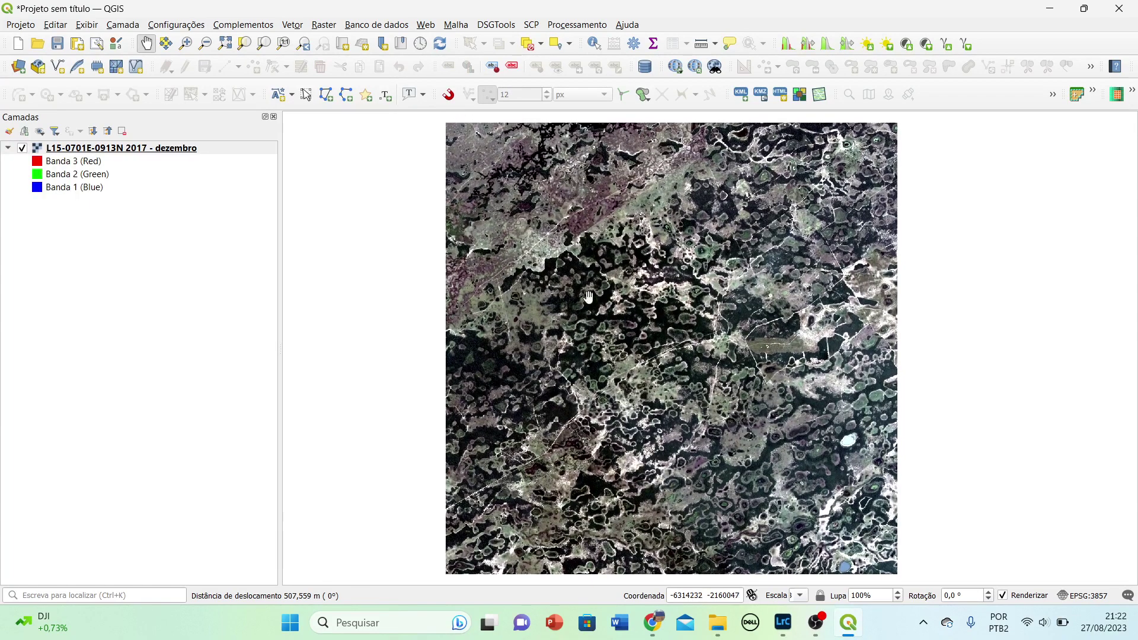
{"action": "scroll", "coordinate": [714, 316], "scroll_direction": "up", "scroll_amount": 3}
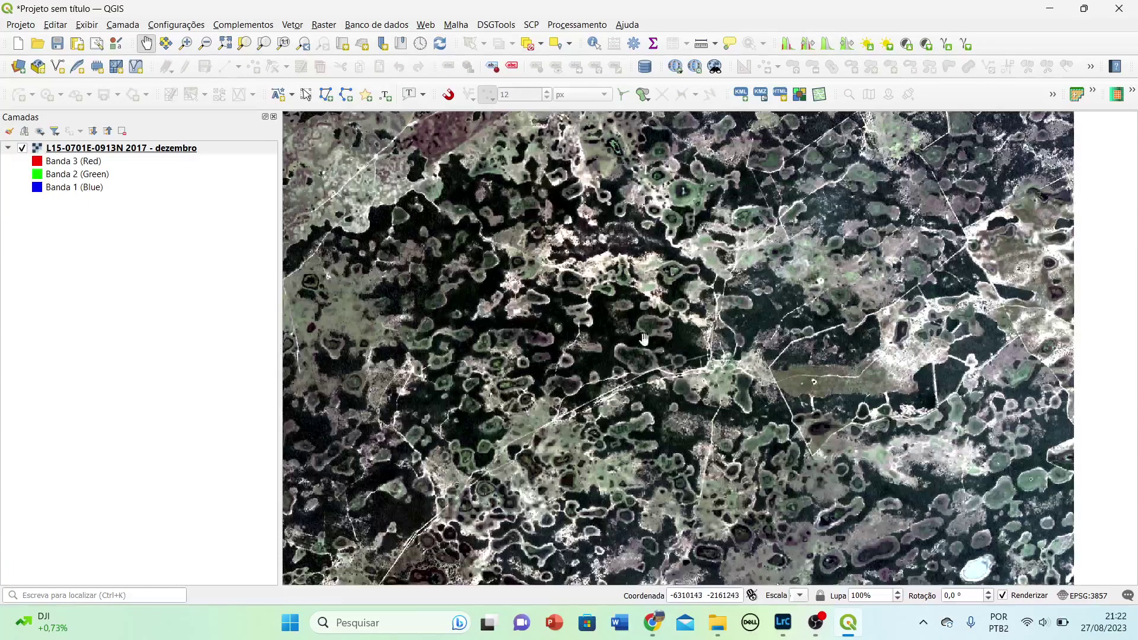
{"action": "scroll", "coordinate": [676, 319], "scroll_direction": "down", "scroll_amount": 3}
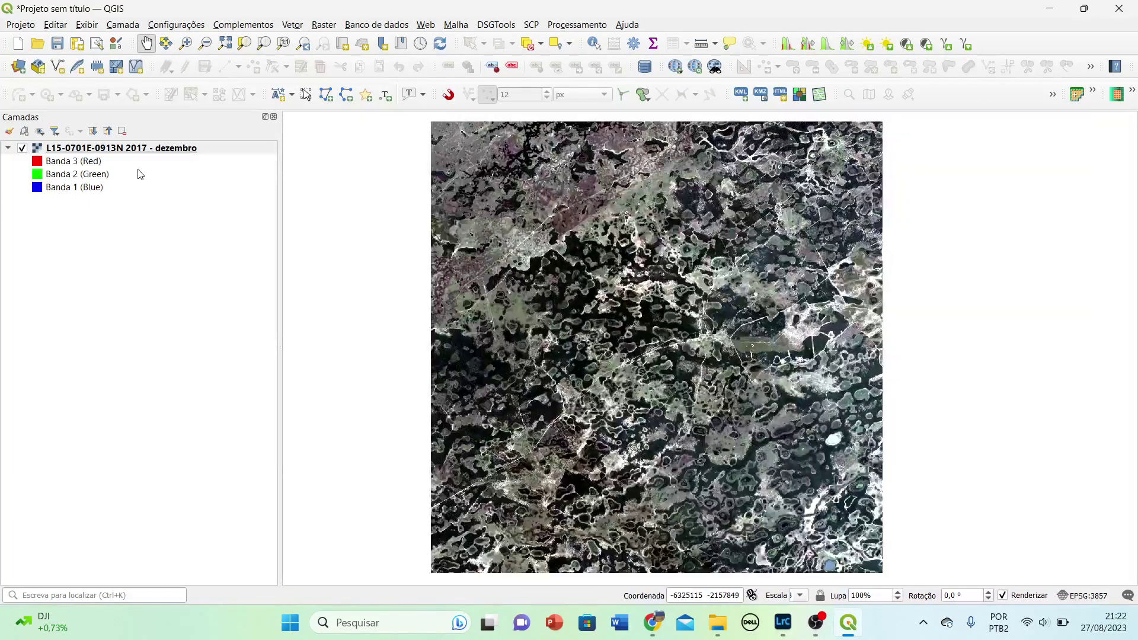
{"action": "right_click", "coordinate": [126, 149]}
{"action": "left_click", "coordinate": [145, 405]}
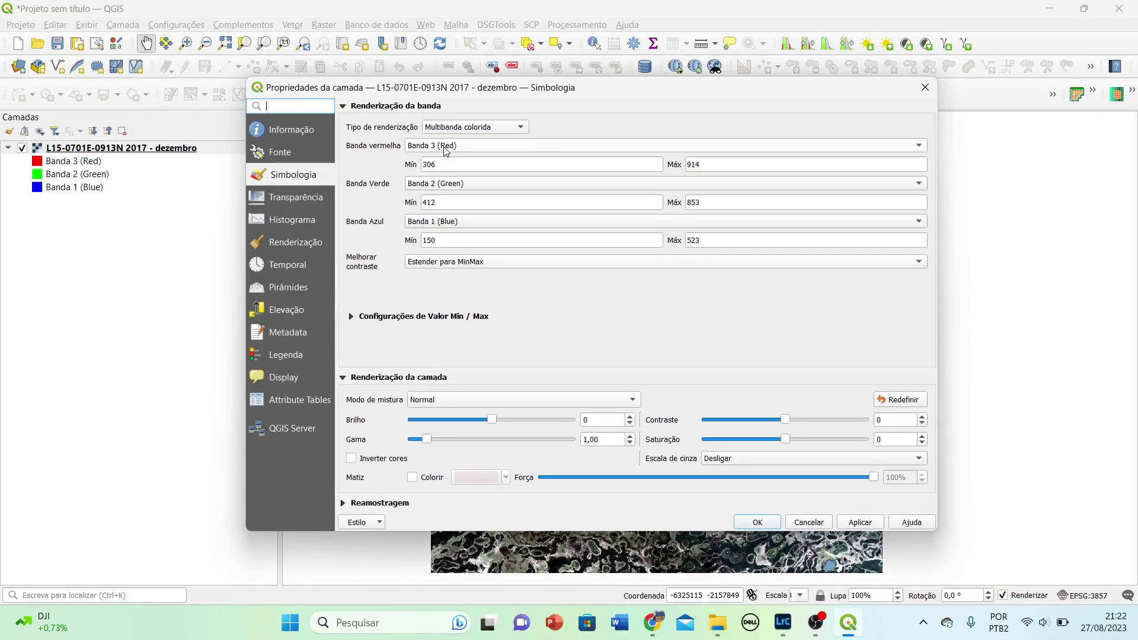
{"action": "left_click", "coordinate": [925, 89]}
Step: Assign Banda 3 (Red), Banda 2 (Green) and Banda 1 (Blue) to the mosaic's red, green and blue channels and apply the symbology
{"action": "right_click", "coordinate": [77, 147]}
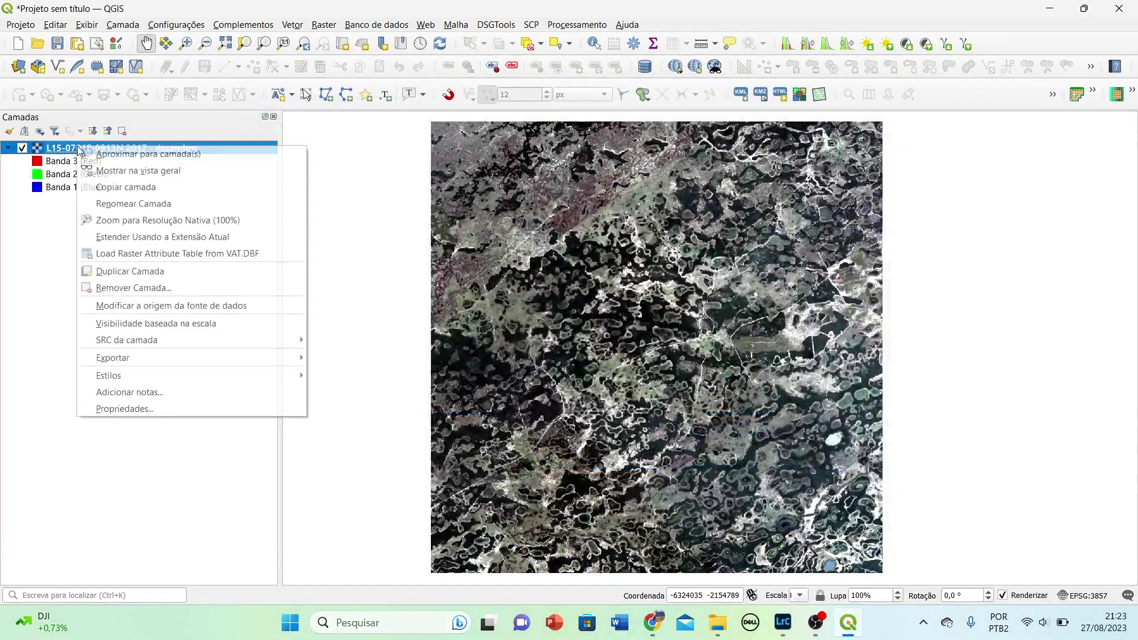
{"action": "left_click", "coordinate": [119, 408]}
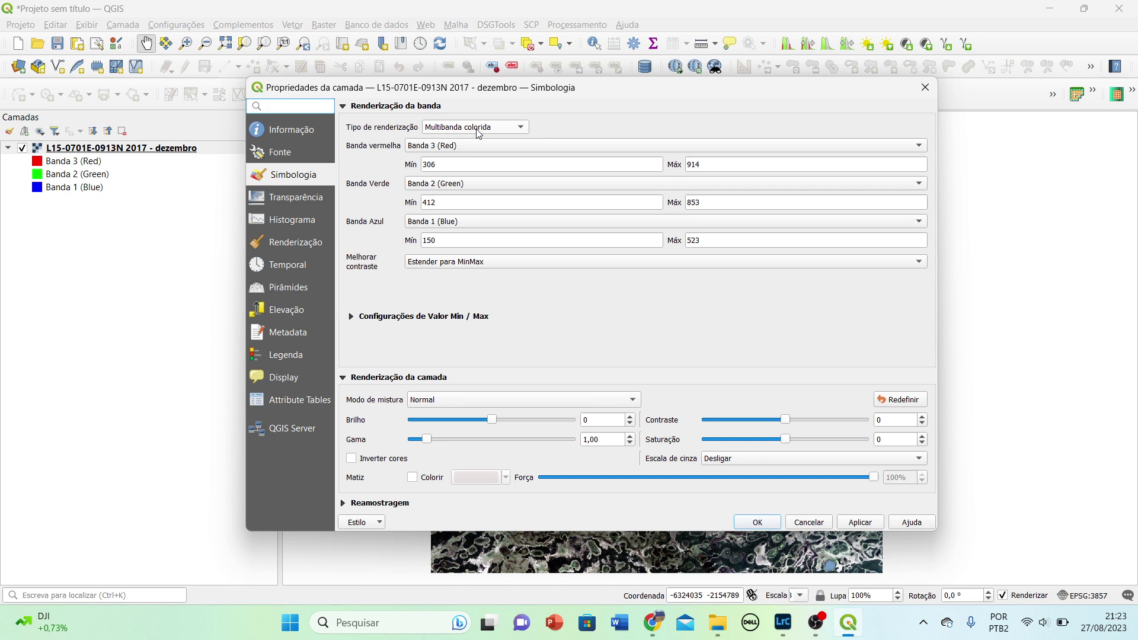
{"action": "left_click", "coordinate": [481, 148]}
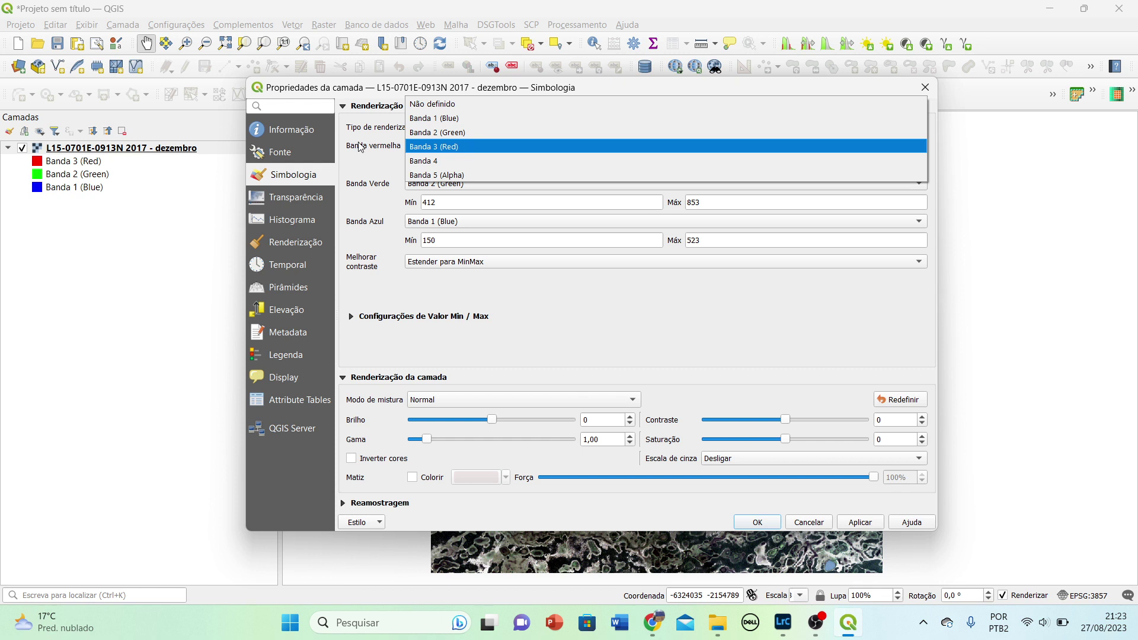
{"action": "left_click", "coordinate": [435, 147]}
{"action": "left_click", "coordinate": [448, 147]}
{"action": "left_click", "coordinate": [447, 149]}
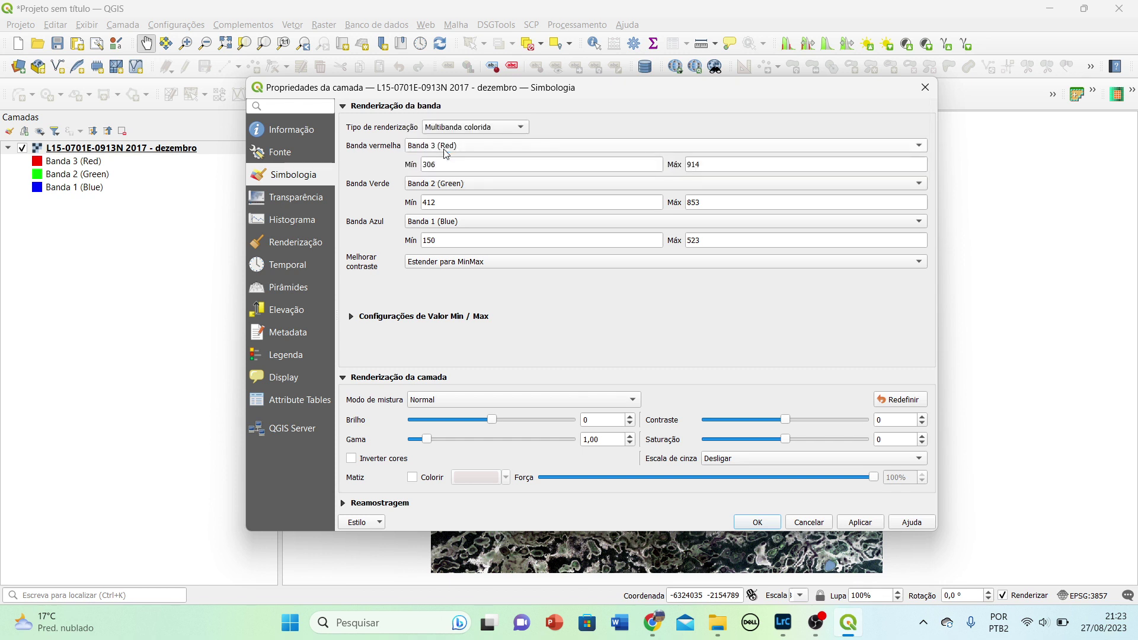
{"action": "left_click", "coordinate": [437, 184]}
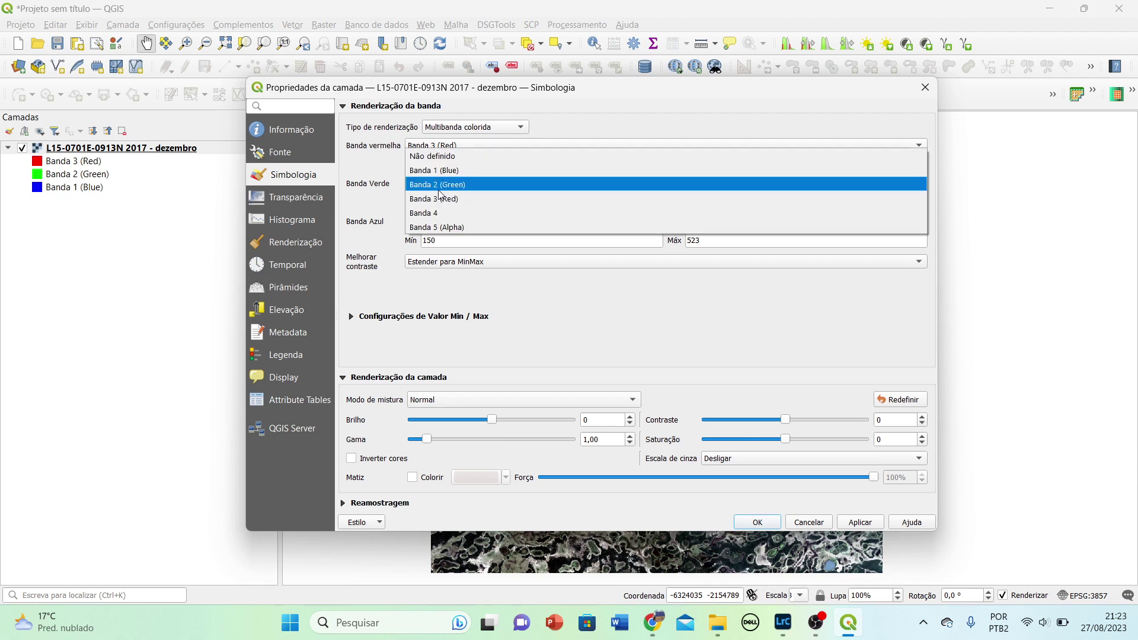
{"action": "left_click", "coordinate": [439, 188]}
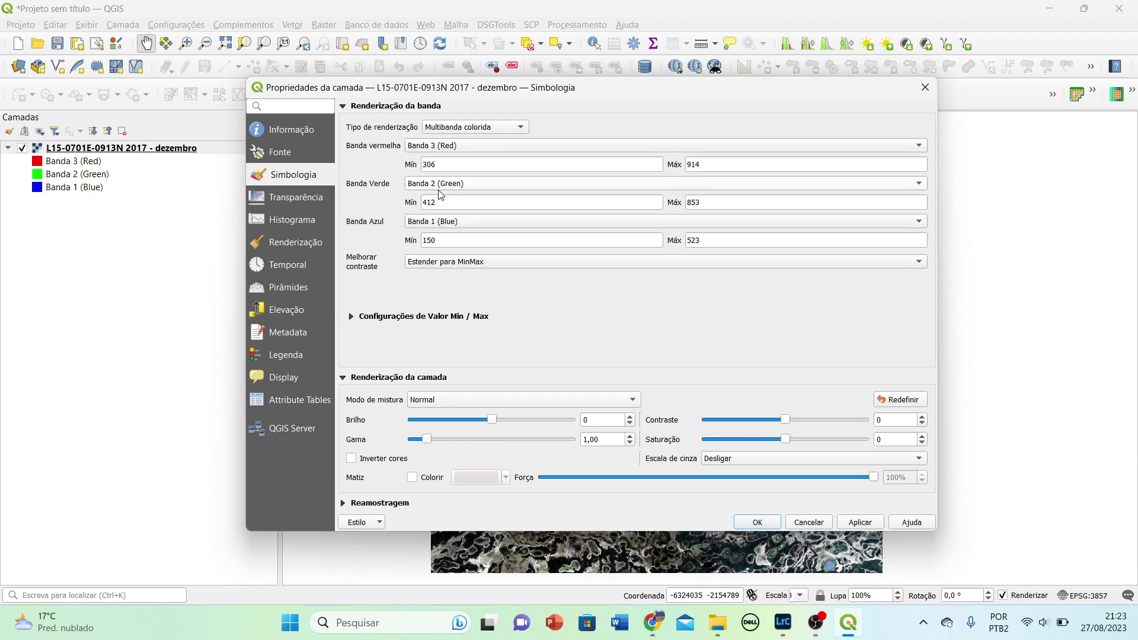
{"action": "left_click", "coordinate": [444, 223]}
{"action": "left_click", "coordinate": [447, 228]}
{"action": "left_click", "coordinate": [852, 527]}
{"action": "left_click", "coordinate": [756, 523]}
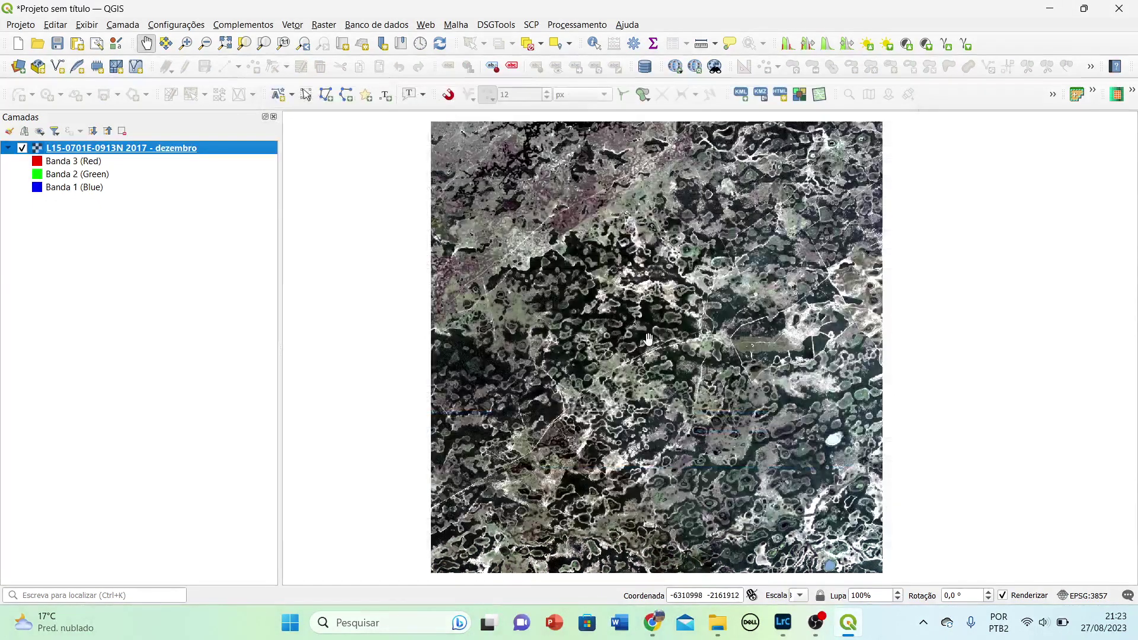
Step: Examine the vegetation, ponds and roads in the natural-colour mosaic at several places and zoom levels
{"action": "scroll", "coordinate": [668, 329], "scroll_direction": "up", "scroll_amount": 3}
{"action": "scroll", "coordinate": [455, 243], "scroll_direction": "up", "scroll_amount": 5}
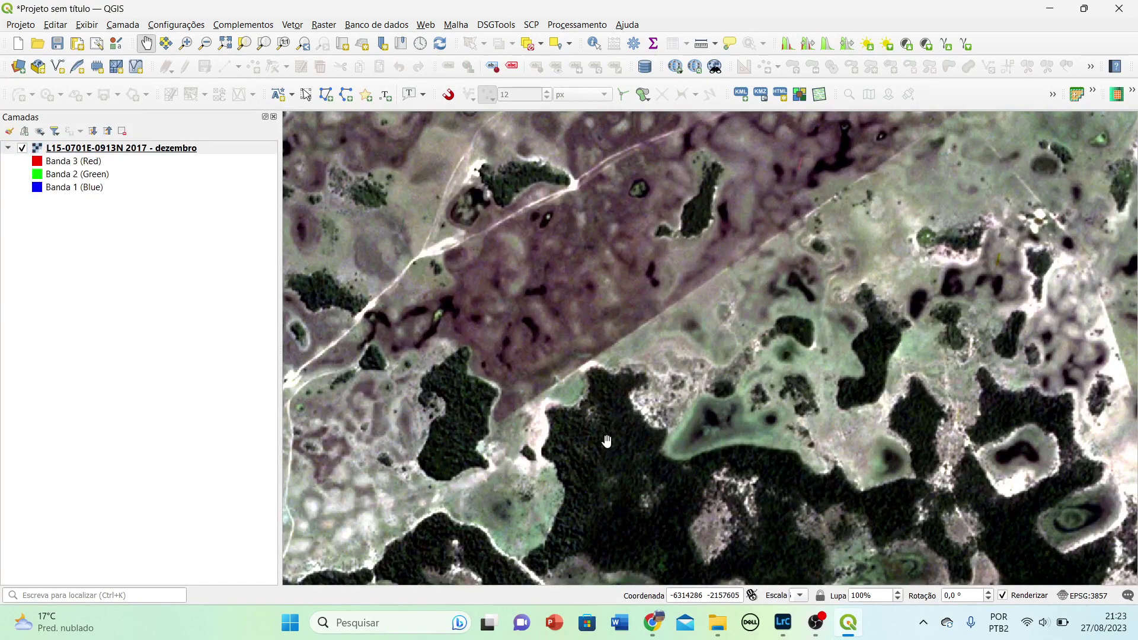
{"action": "mouse_move", "coordinate": [693, 451]}
{"action": "left_mouse_down"}
{"action": "mouse_move", "coordinate": [683, 312]}
{"action": "mouse_move", "coordinate": [706, 437]}
{"action": "left_mouse_up"}
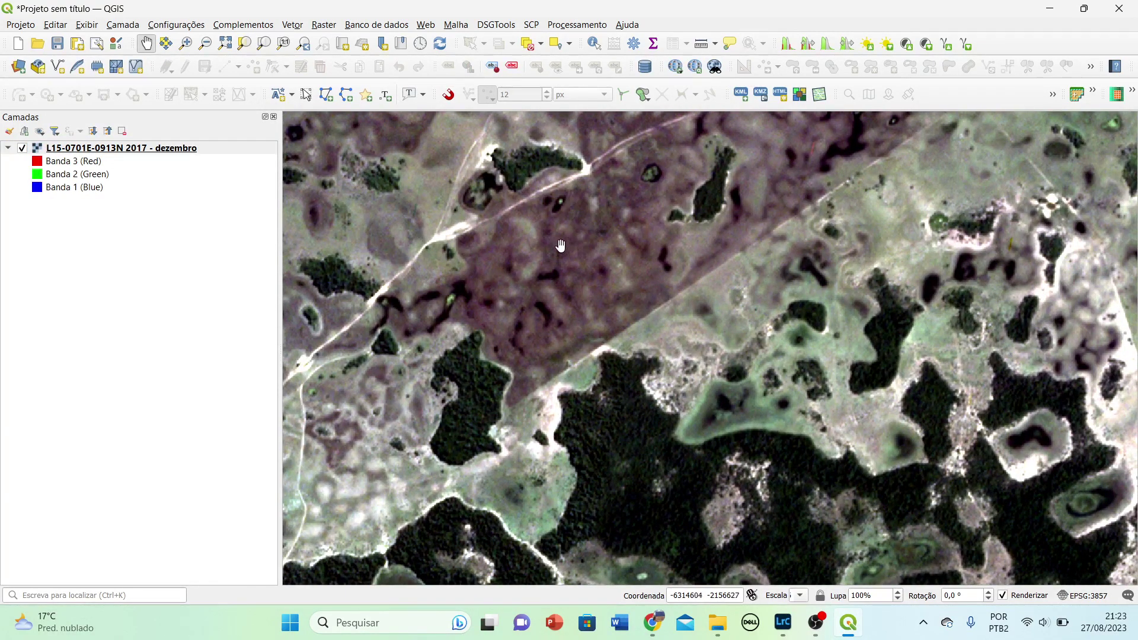
{"action": "scroll", "coordinate": [559, 237], "scroll_direction": "up", "scroll_amount": 2}
{"action": "scroll", "coordinate": [564, 259], "scroll_direction": "down", "scroll_amount": 2}
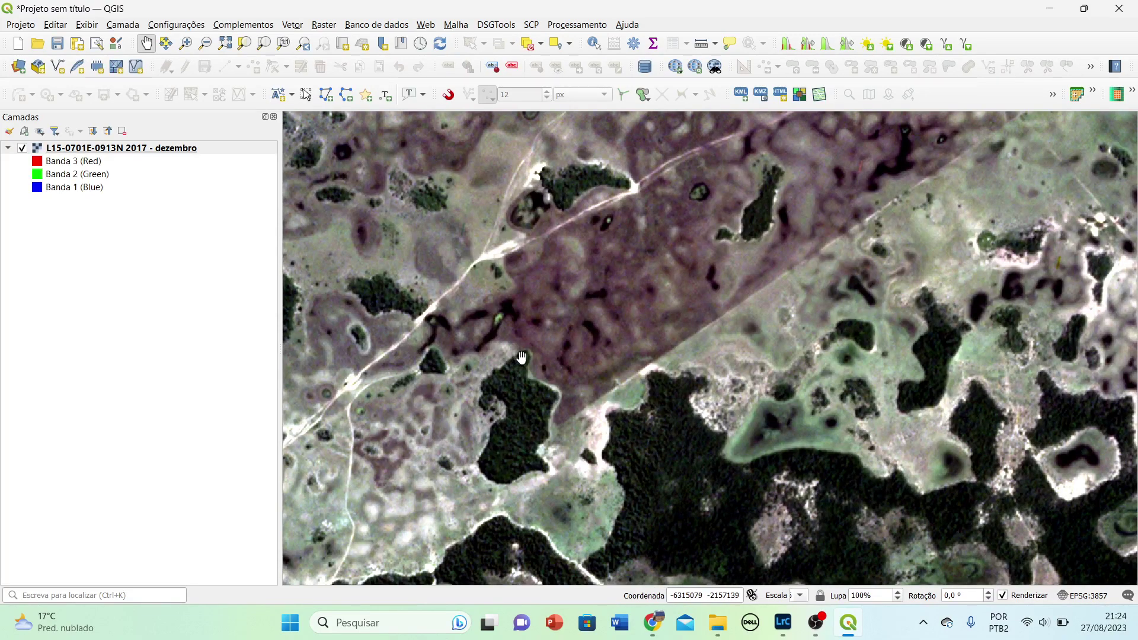
{"action": "left_click_drag", "start_coordinate": [693, 427], "coordinate": [430, 160]}
{"action": "scroll", "coordinate": [414, 237], "scroll_direction": "up", "scroll_amount": 1}
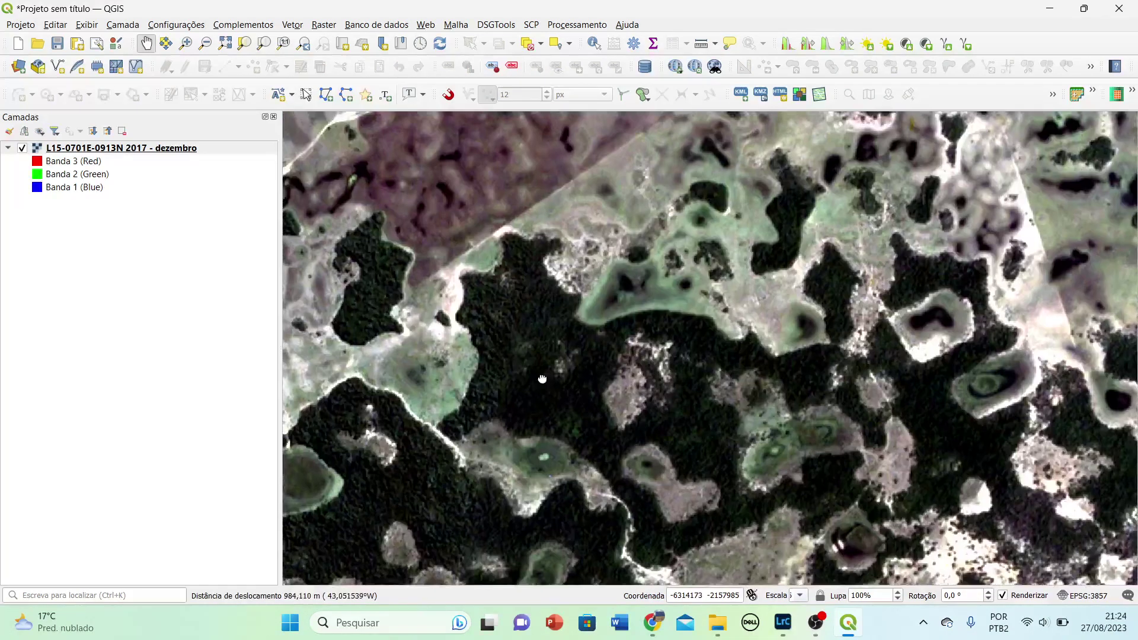
{"action": "scroll", "coordinate": [507, 281], "scroll_direction": "up", "scroll_amount": 2}
{"action": "scroll", "coordinate": [542, 249], "scroll_direction": "down", "scroll_amount": 3}
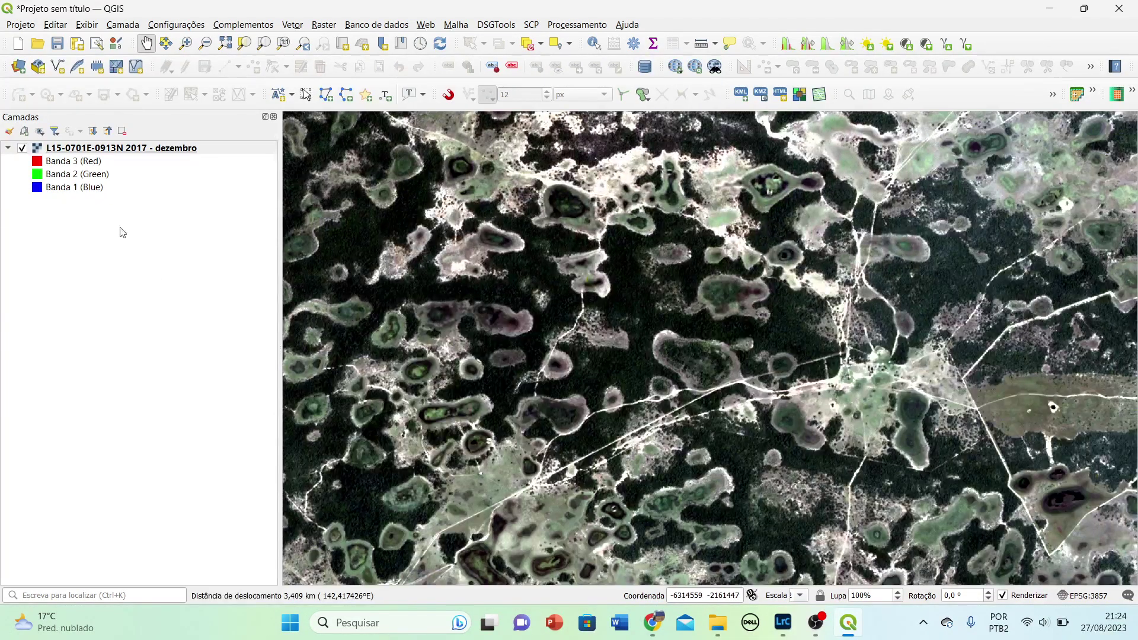
{"action": "right_click", "coordinate": [95, 148]}
{"action": "left_click", "coordinate": [145, 391]}
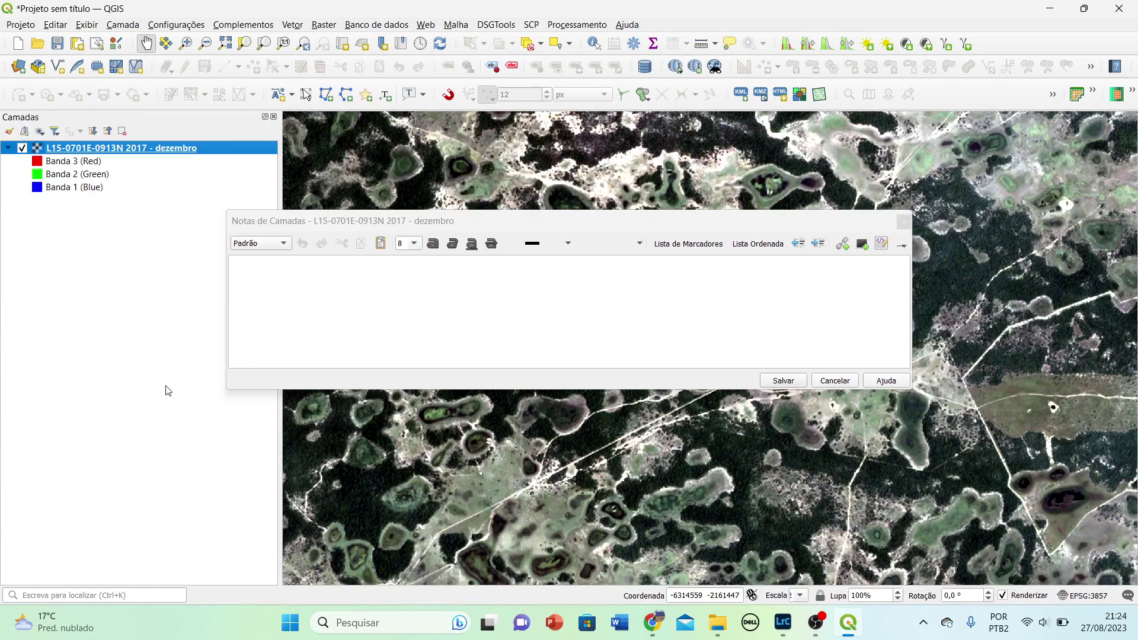
{"action": "left_click", "coordinate": [899, 220]}
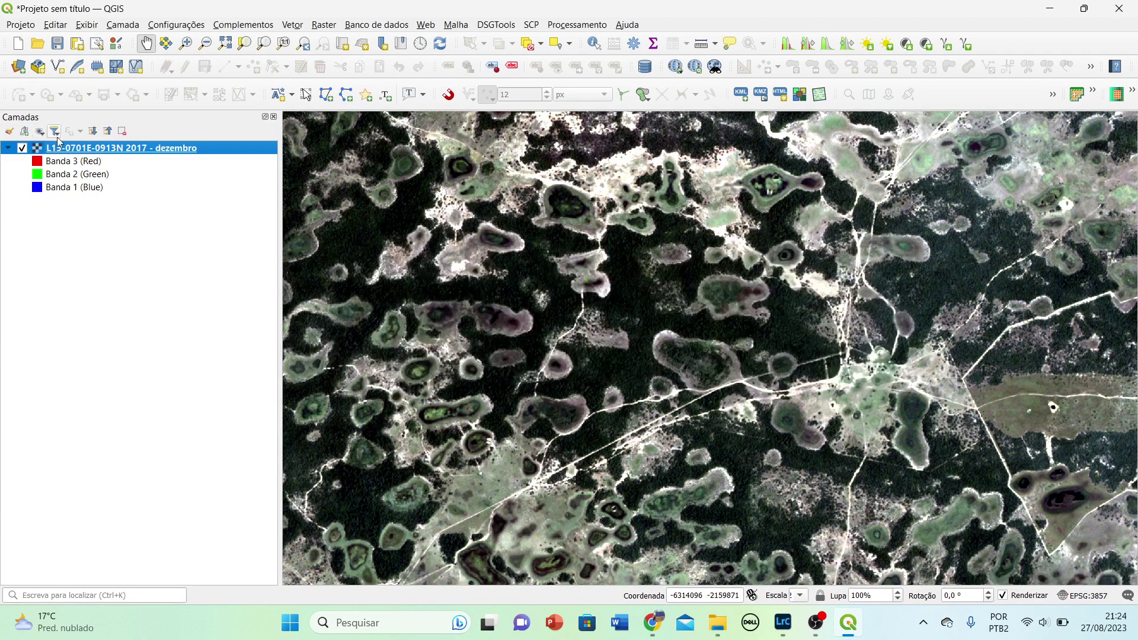
Step: Raise the mosaic layer's brightness to 72 in its symbology and apply it
{"action": "right_click", "coordinate": [86, 150]}
{"action": "left_click", "coordinate": [130, 412]}
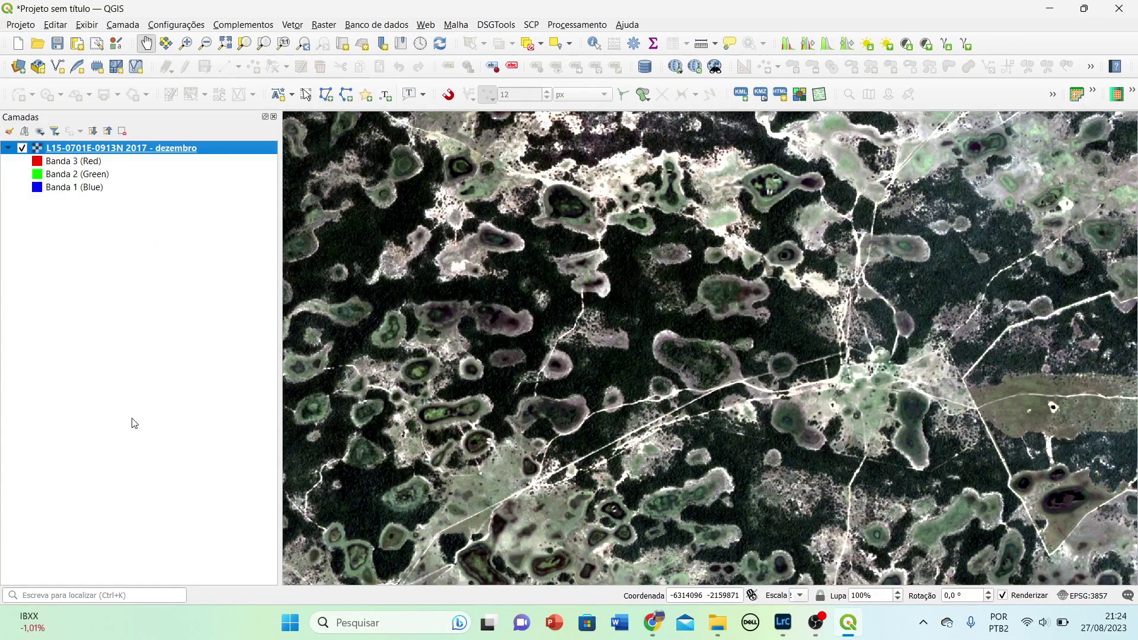
{"action": "left_click_drag", "start_coordinate": [493, 420], "coordinate": [522, 419]}
{"action": "left_click", "coordinate": [852, 524]}
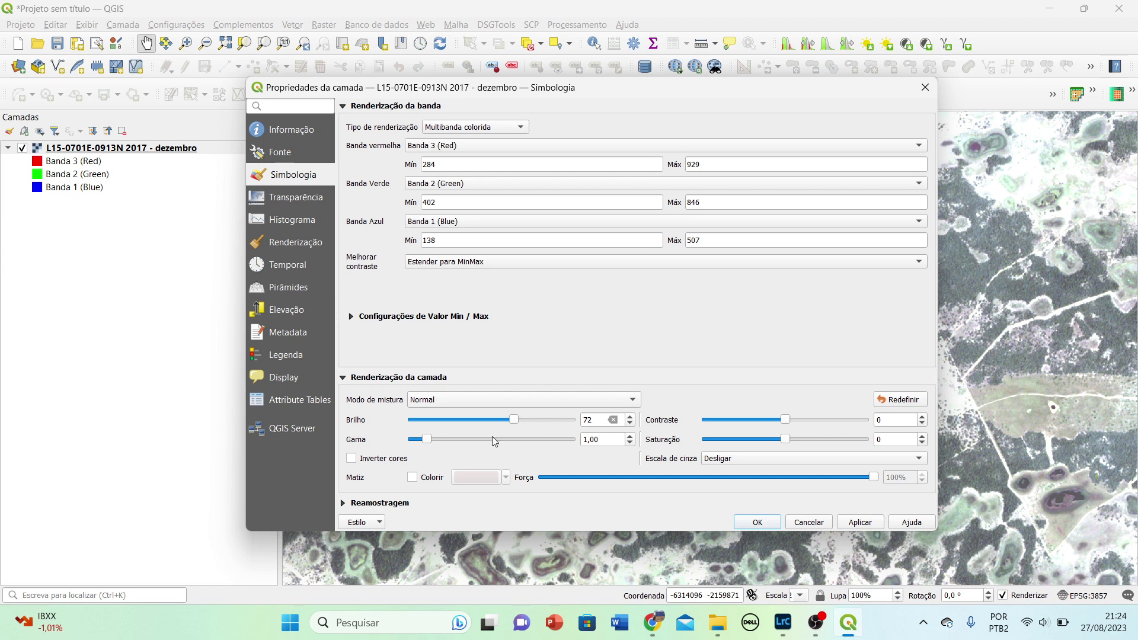
Step: Set the mosaic layer's gamma to 1,40, contrast to 17 and saturation to 20, and apply the rendering
{"action": "left_click_drag", "start_coordinate": [431, 443], "coordinate": [437, 444]}
{"action": "left_click_drag", "start_coordinate": [786, 440], "coordinate": [800, 420]}
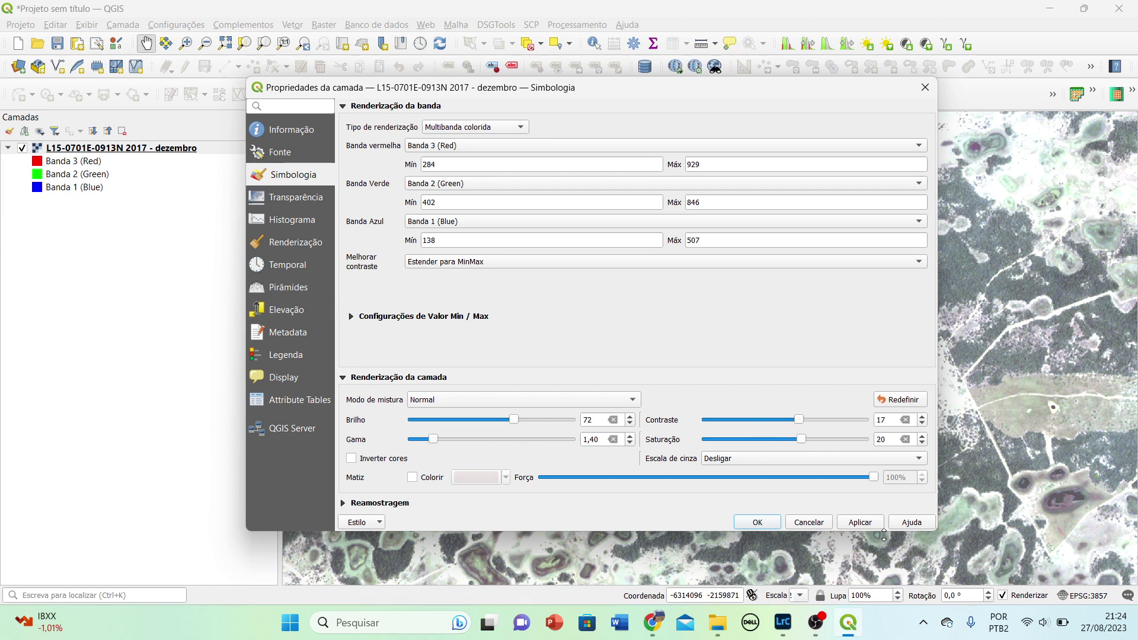
{"action": "left_click", "coordinate": [860, 522]}
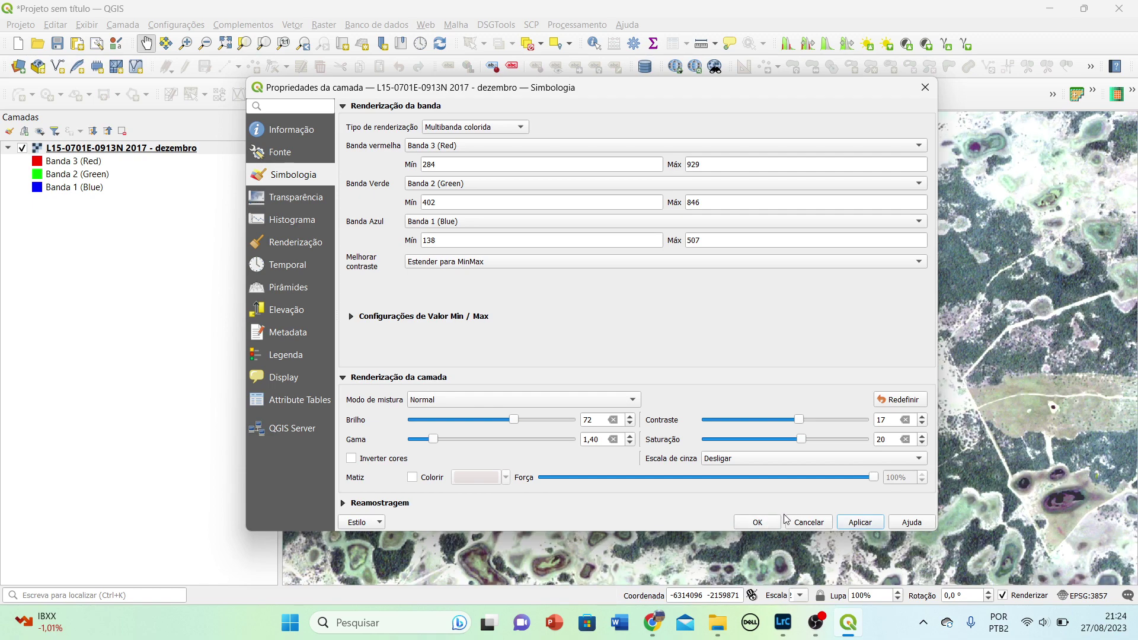
{"action": "left_click", "coordinate": [759, 523]}
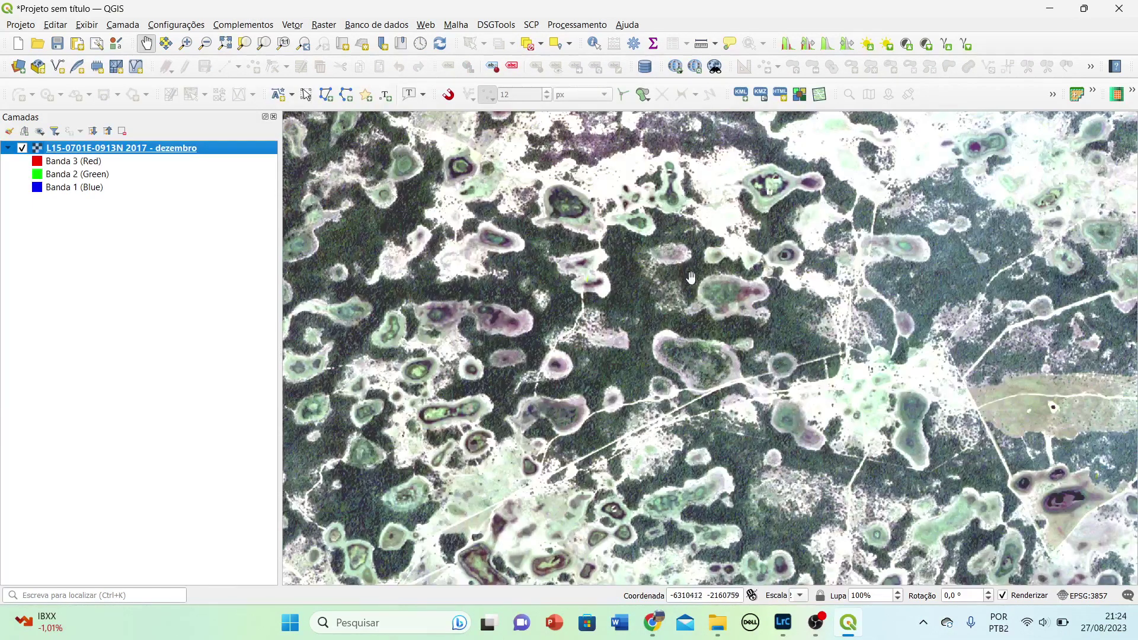
Step: Examine the ponds and surrounding forest in the brightened mosaic up close
{"action": "left_click_drag", "start_coordinate": [691, 279], "coordinate": [663, 357]}
{"action": "scroll", "coordinate": [663, 357], "scroll_direction": "up", "scroll_amount": 2}
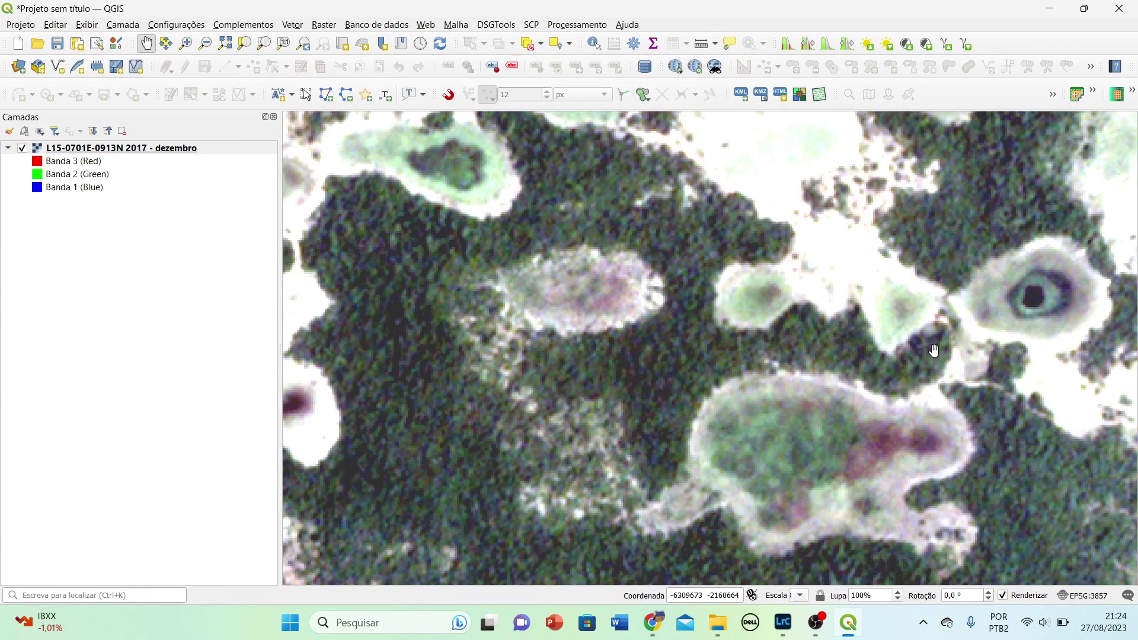
{"action": "left_click_drag", "start_coordinate": [948, 316], "coordinate": [753, 355]}
{"action": "scroll", "coordinate": [756, 354], "scroll_direction": "up", "scroll_amount": 1}
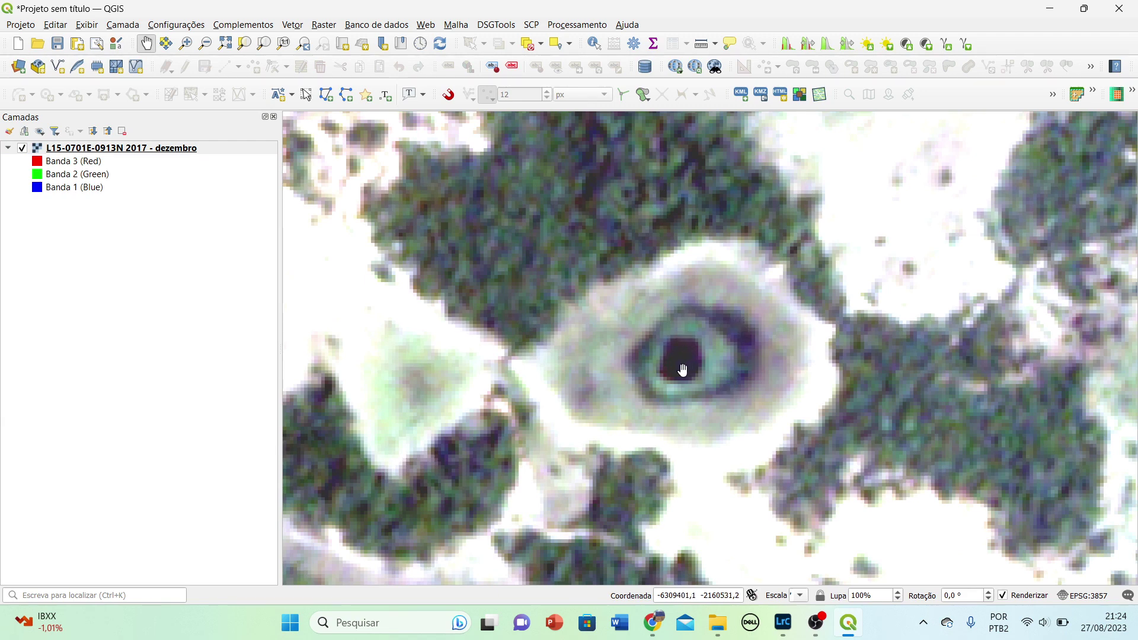
{"action": "scroll", "coordinate": [702, 360], "scroll_direction": "down", "scroll_amount": 3}
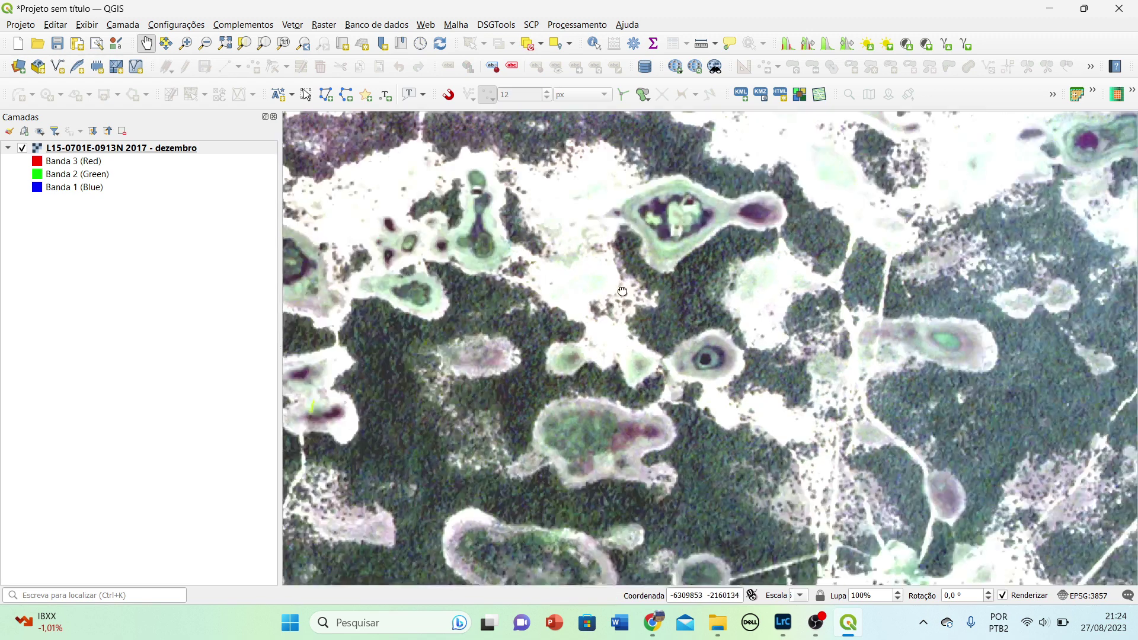
{"action": "left_click_drag", "start_coordinate": [589, 237], "coordinate": [713, 344]}
{"action": "scroll", "coordinate": [694, 300], "scroll_direction": "up", "scroll_amount": 2}
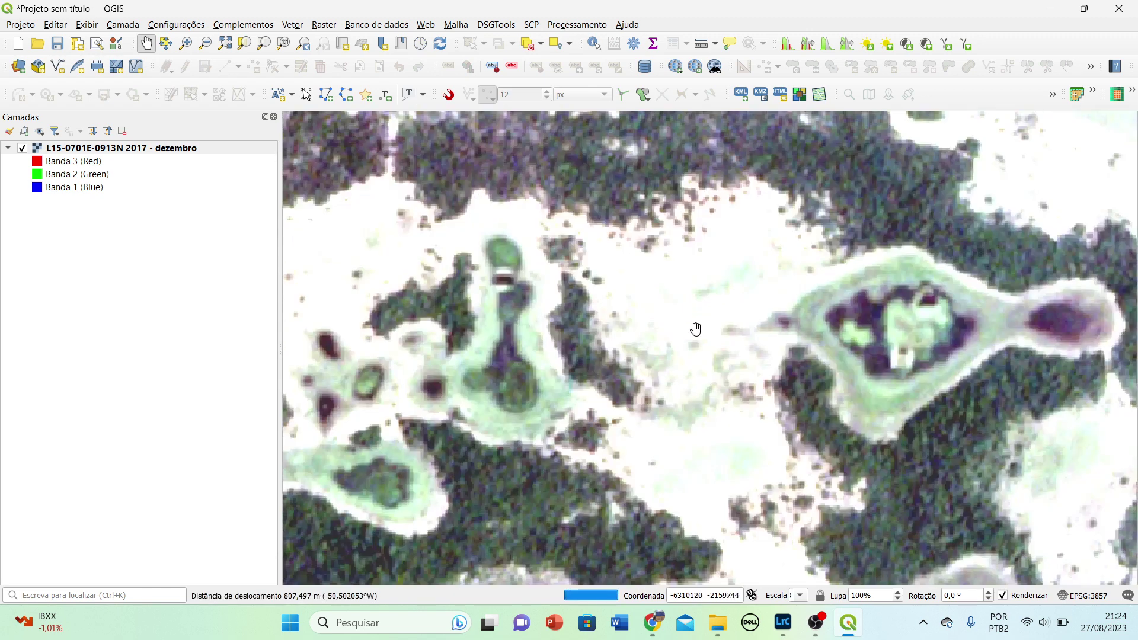
{"action": "left_click_drag", "start_coordinate": [450, 333], "coordinate": [673, 270]}
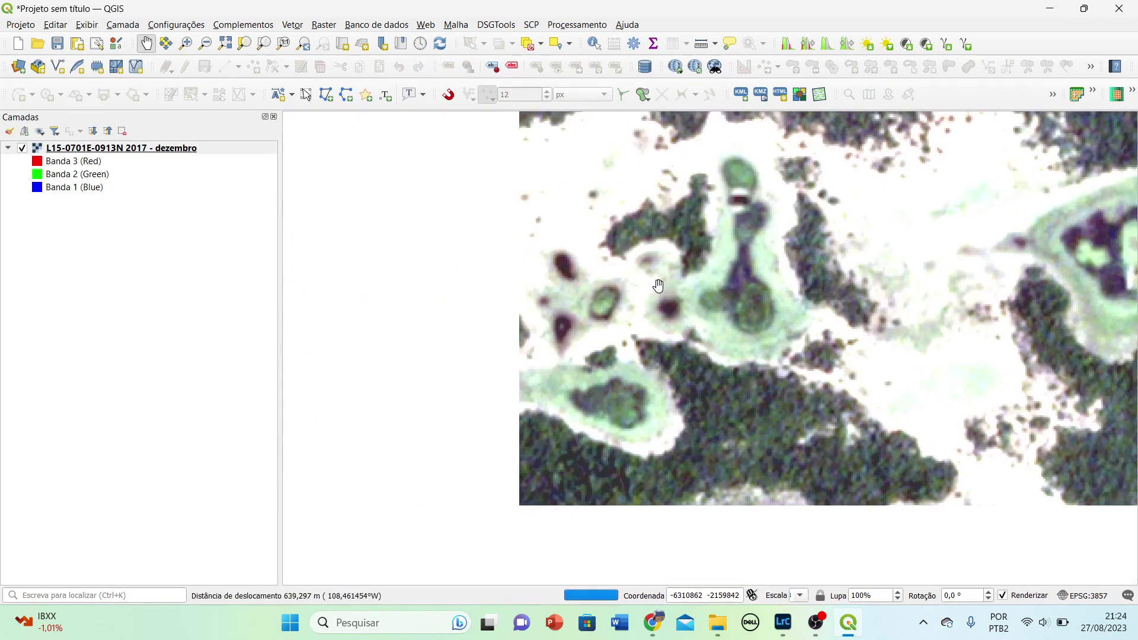
{"action": "scroll", "coordinate": [673, 270], "scroll_direction": "down", "scroll_amount": 1}
{"action": "left_click_drag", "start_coordinate": [801, 289], "coordinate": [805, 308]}
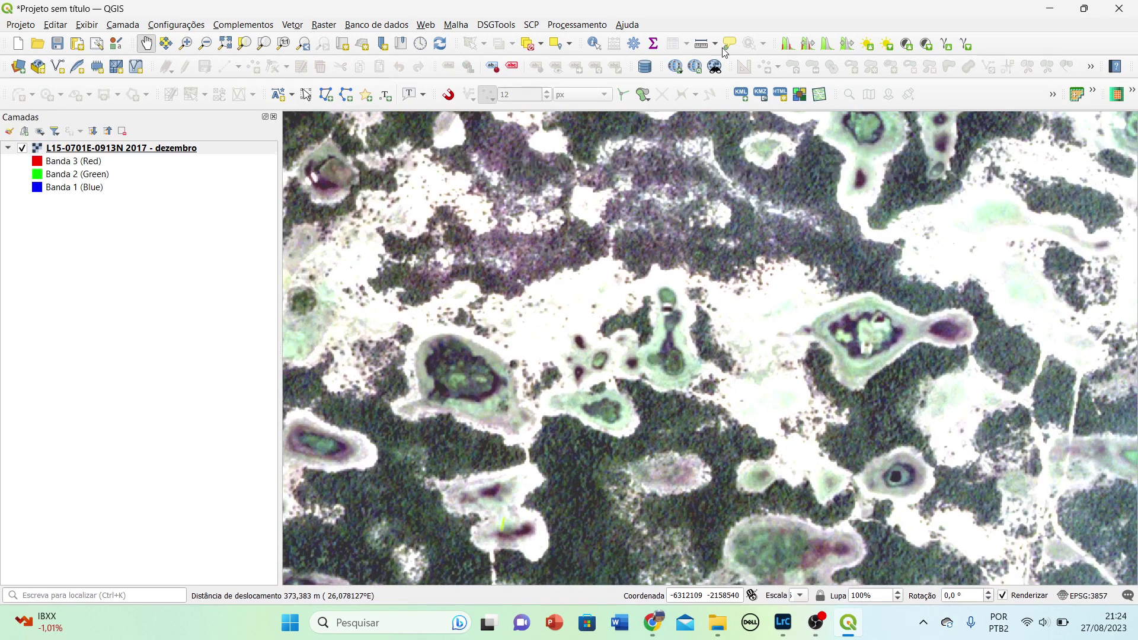
Step: Compare the local and full-dataset cumulative cut stretches on the mosaic layer, and keep the histogram stretch limited to the current view
{"action": "left_click", "coordinate": [789, 50]}
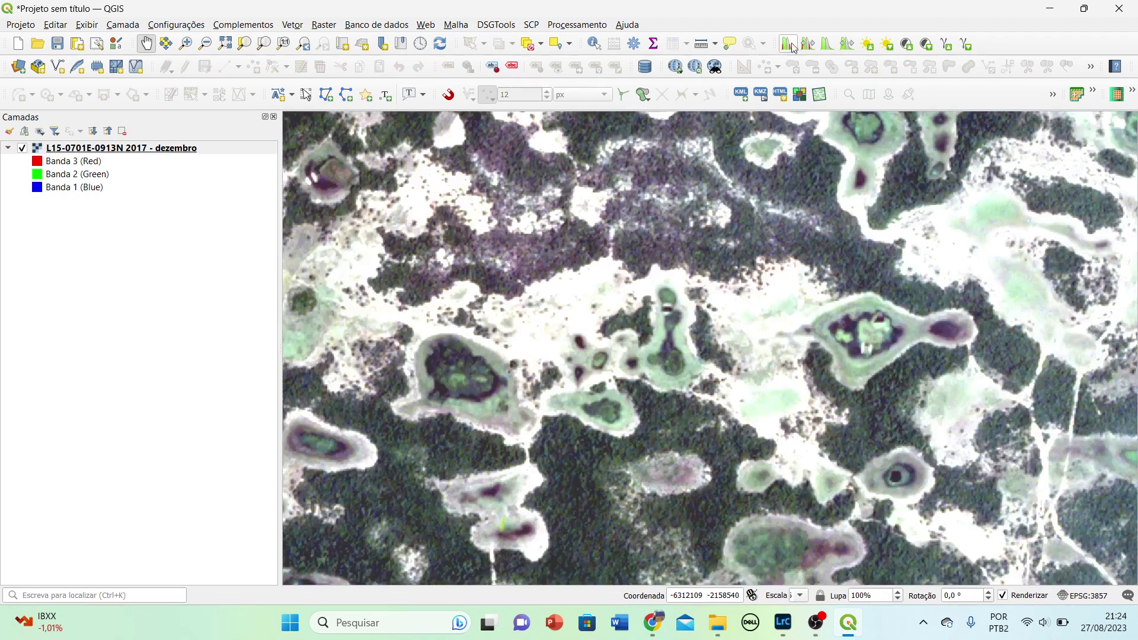
{"action": "scroll", "coordinate": [568, 300], "scroll_direction": "down", "scroll_amount": 1}
{"action": "left_click", "coordinate": [56, 148]}
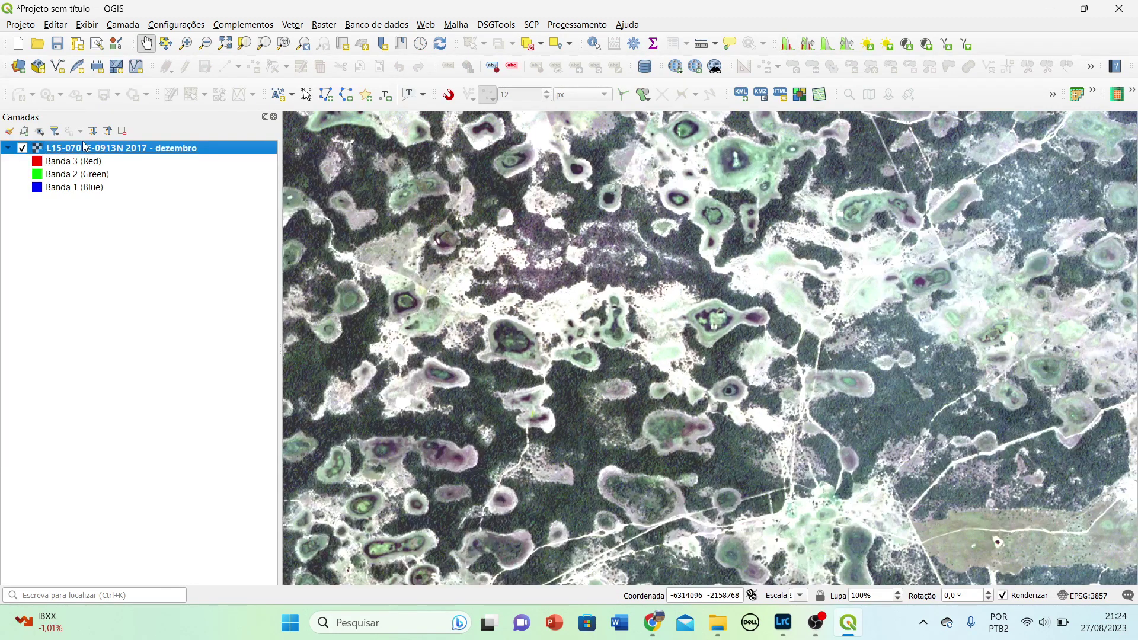
{"action": "left_click", "coordinate": [790, 43]}
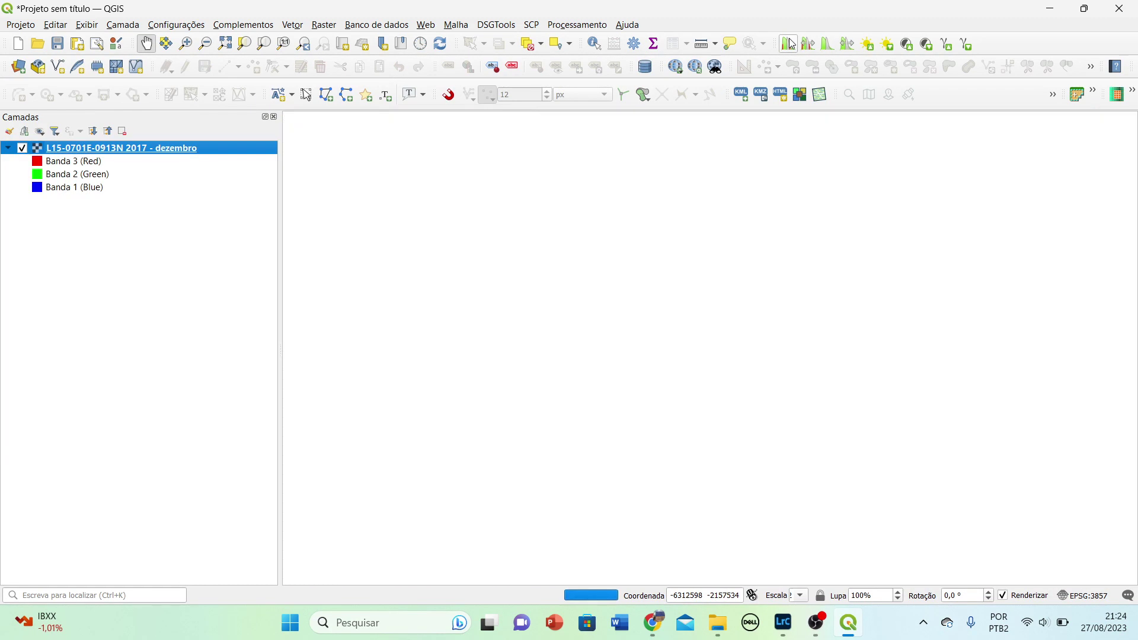
{"action": "left_click", "coordinate": [804, 49]}
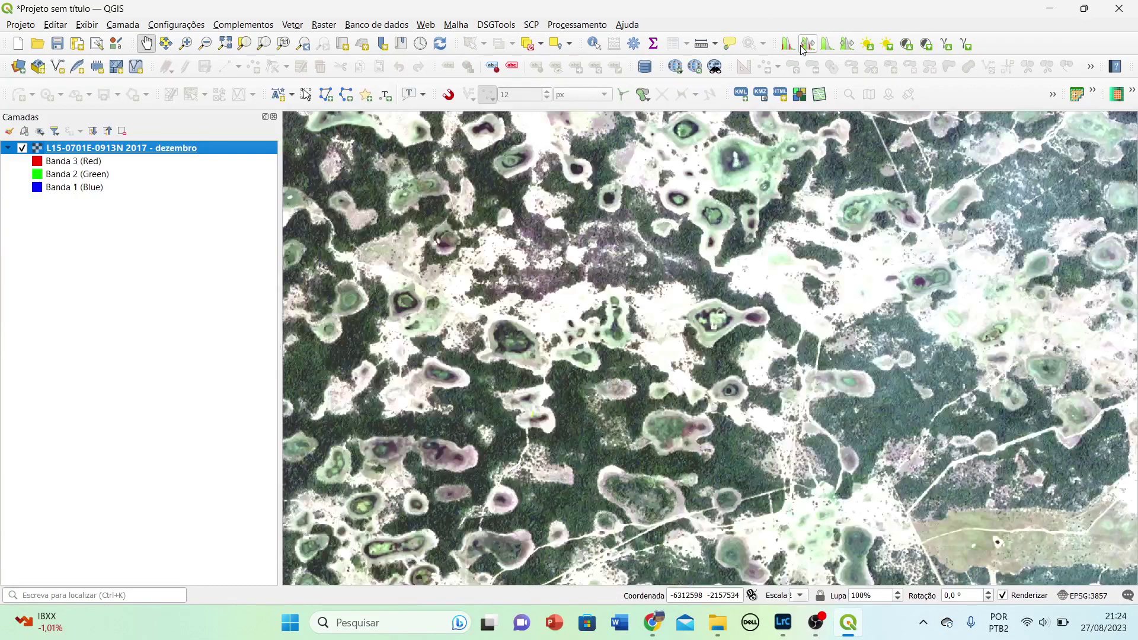
{"action": "left_click", "coordinate": [830, 48]}
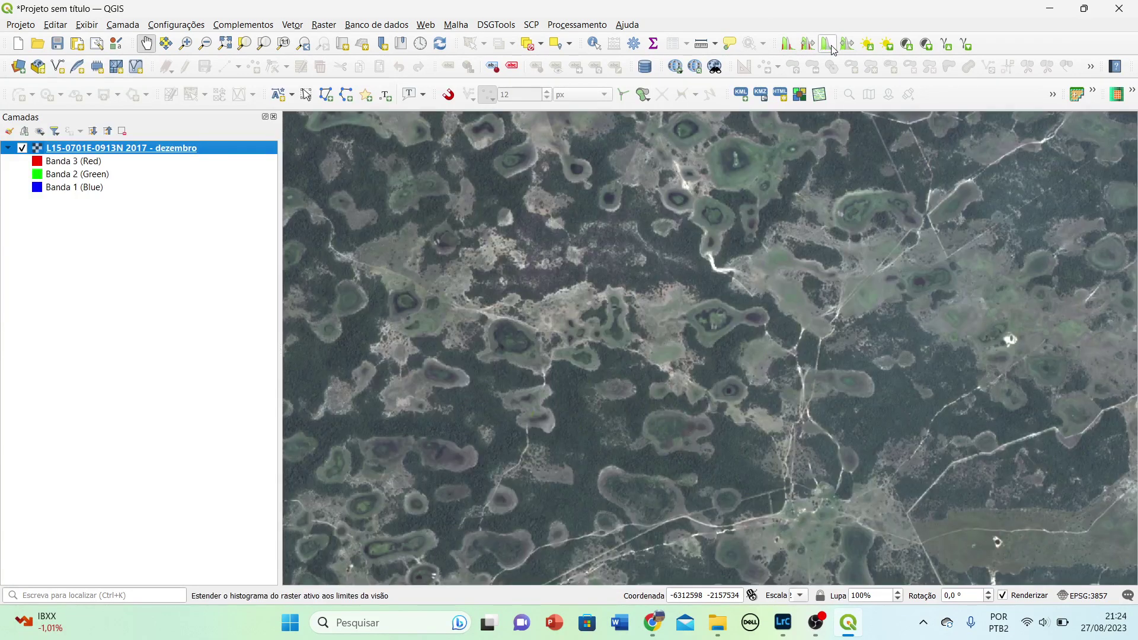
Step: Examine the roads, ponds and open grassland across the restretched mosaic at several zoom levels
{"action": "scroll", "coordinate": [635, 440], "scroll_direction": "up", "scroll_amount": 1}
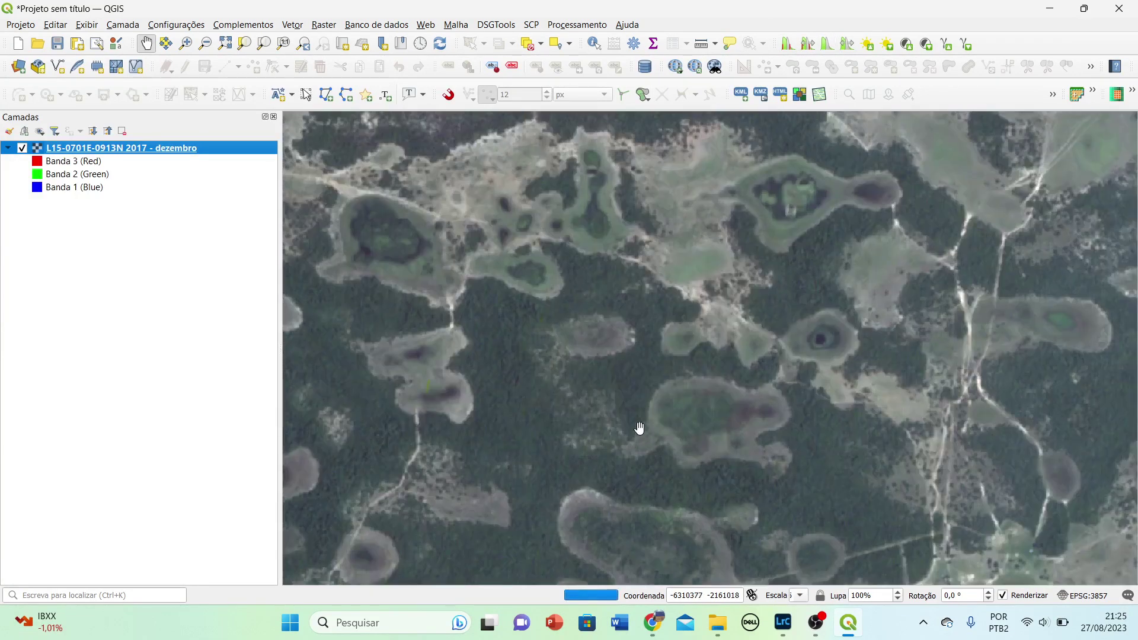
{"action": "left_click_drag", "start_coordinate": [590, 299], "coordinate": [609, 490]}
{"action": "scroll", "coordinate": [635, 399], "scroll_direction": "down", "scroll_amount": 1}
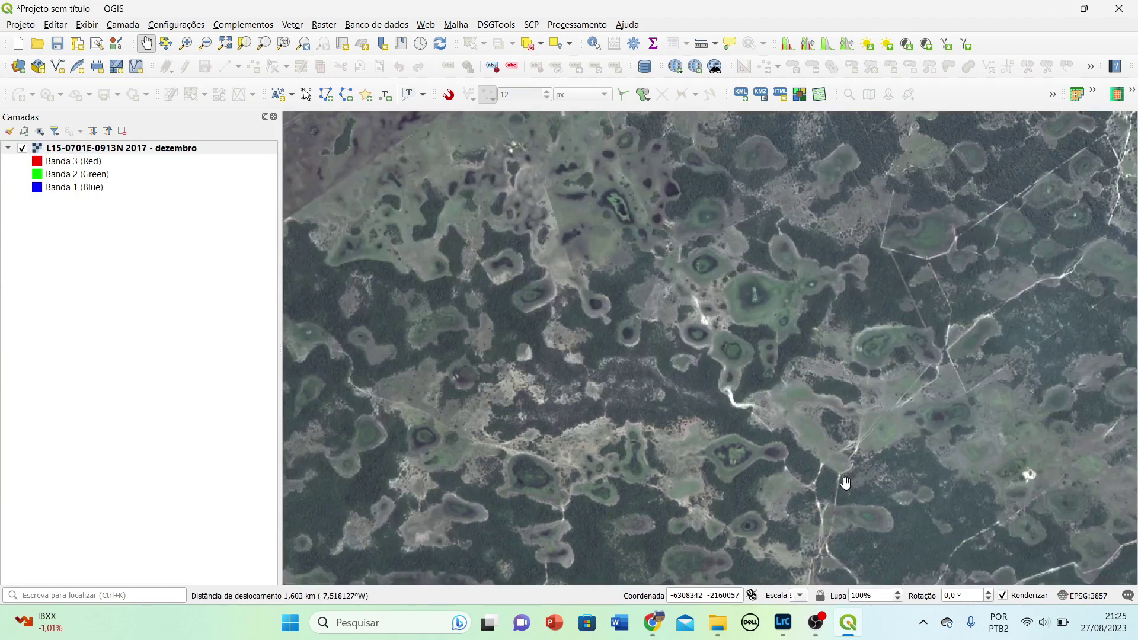
{"action": "left_click_drag", "start_coordinate": [853, 494], "coordinate": [718, 262]}
{"action": "scroll", "coordinate": [890, 224], "scroll_direction": "up", "scroll_amount": 1}
{"action": "scroll", "coordinate": [908, 489], "scroll_direction": "up", "scroll_amount": 1}
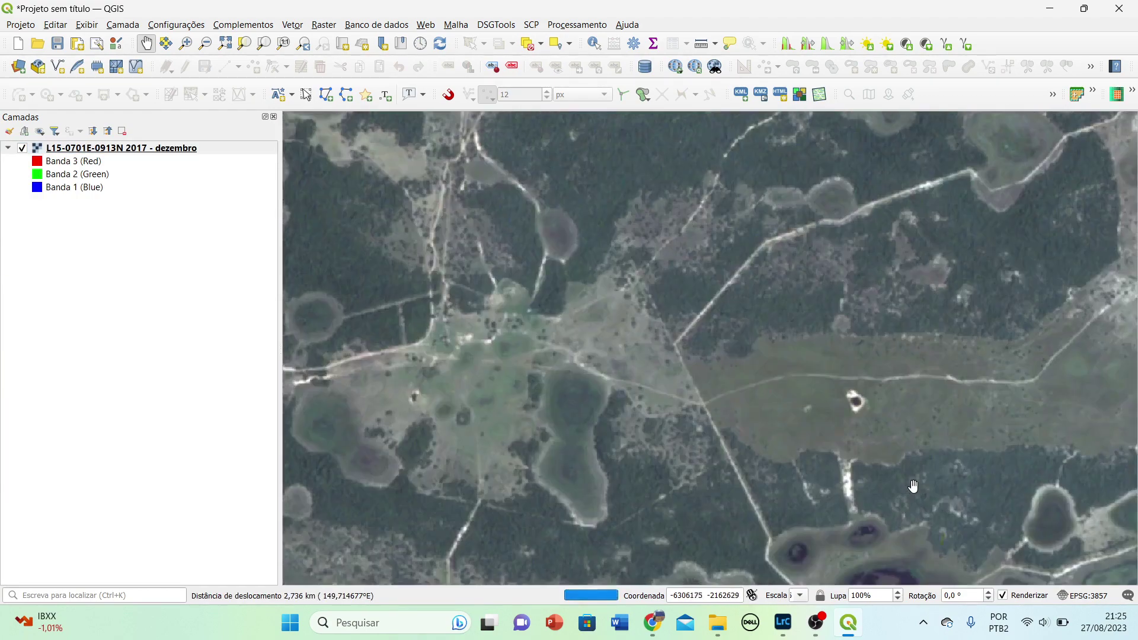
{"action": "left_click_drag", "start_coordinate": [651, 500], "coordinate": [737, 323]}
{"action": "left_click_drag", "start_coordinate": [959, 421], "coordinate": [737, 401]}
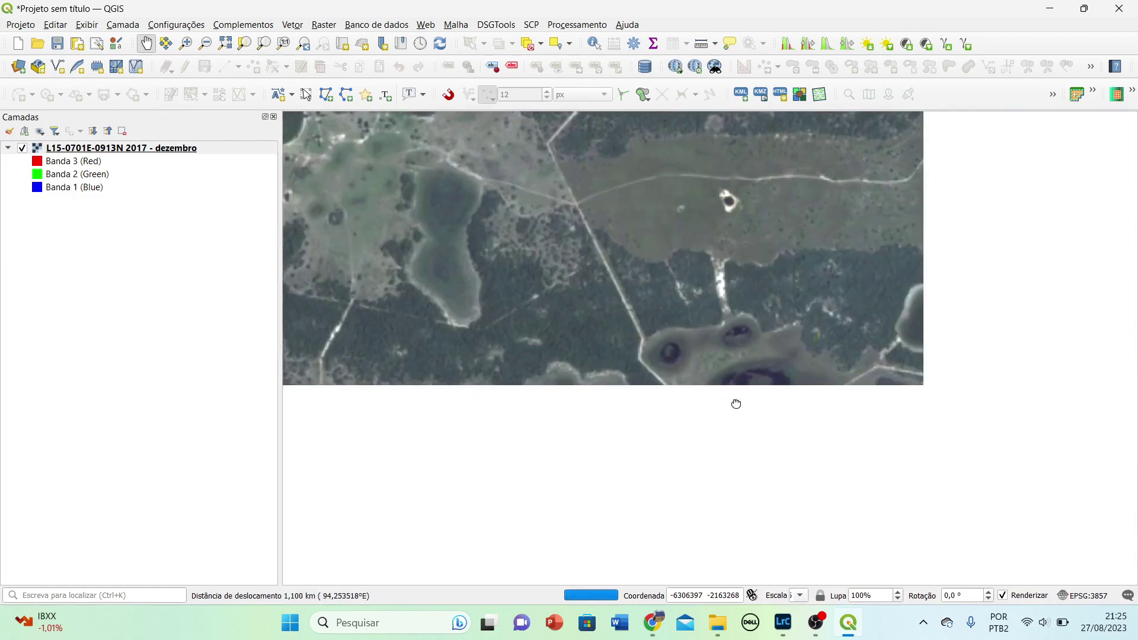
{"action": "scroll", "coordinate": [681, 393], "scroll_direction": "up", "scroll_amount": 1}
{"action": "scroll", "coordinate": [795, 339], "scroll_direction": "down", "scroll_amount": 2}
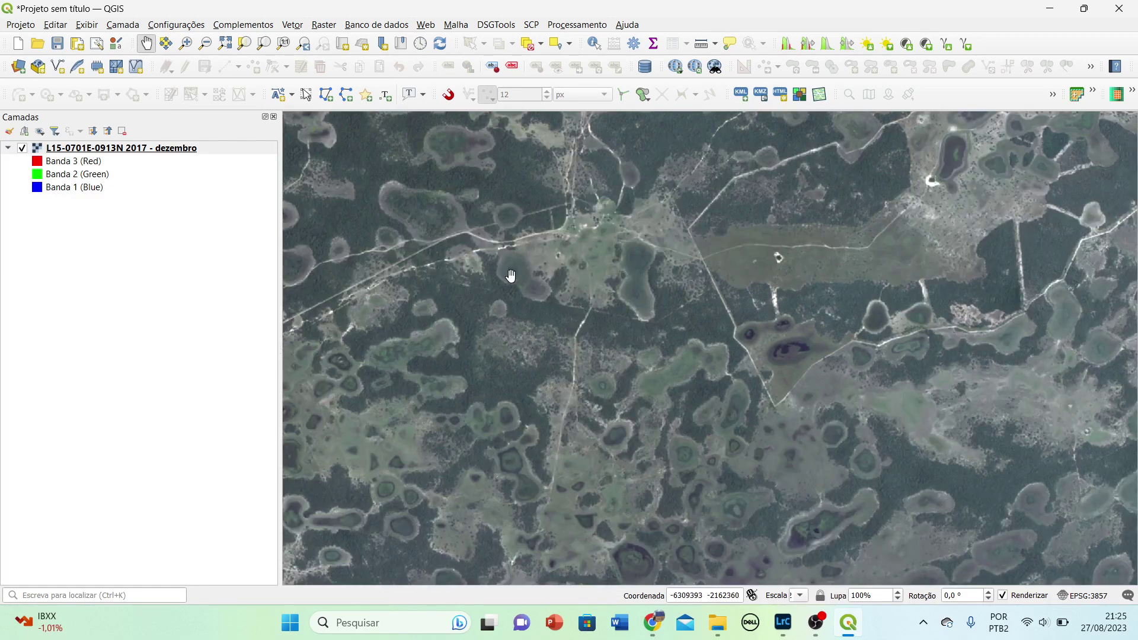
{"action": "left_click_drag", "start_coordinate": [511, 276], "coordinate": [716, 409]}
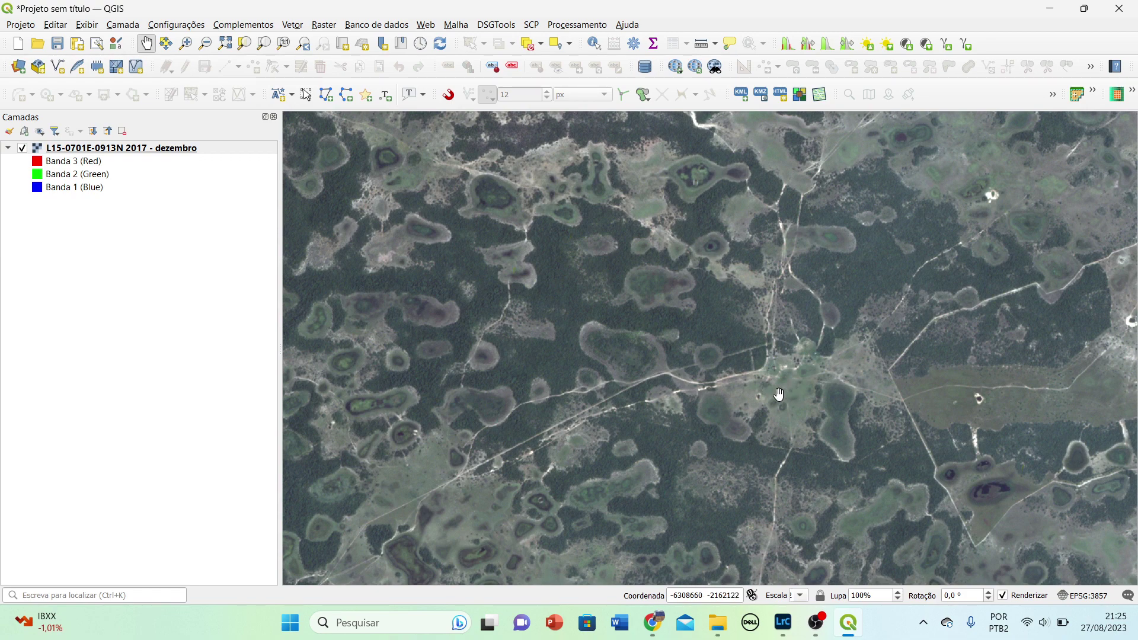
Step: Examine the forest strip between the grassland and the ponds up close, including its tracks, exposed soil and scattered trees
{"action": "left_click_drag", "start_coordinate": [788, 540], "coordinate": [638, 326]}
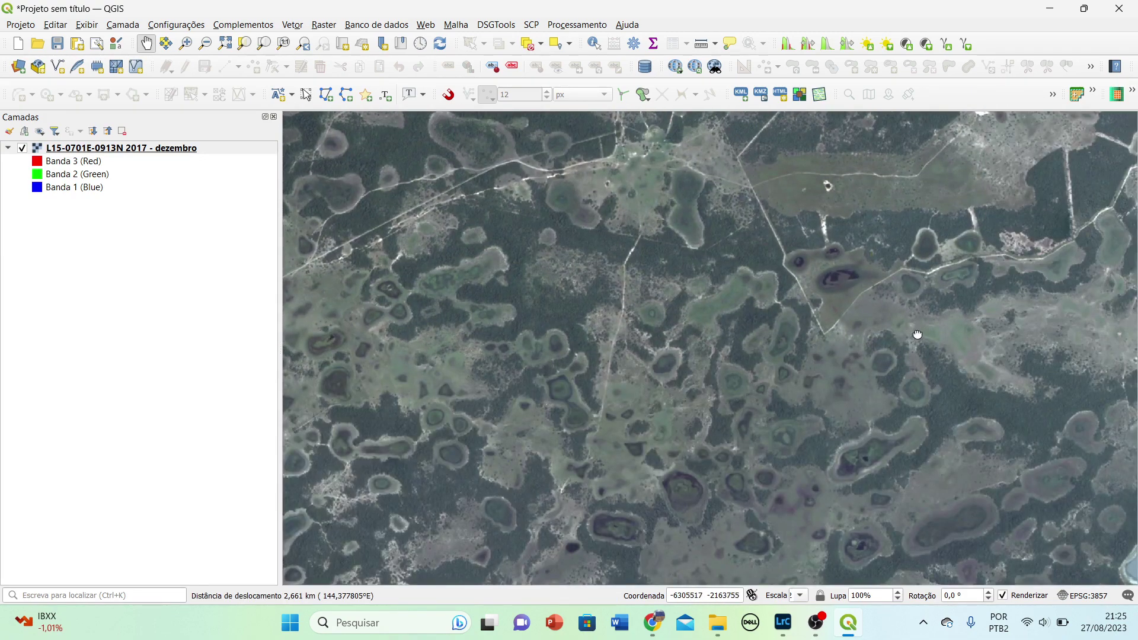
{"action": "left_click_drag", "start_coordinate": [968, 318], "coordinate": [669, 499]}
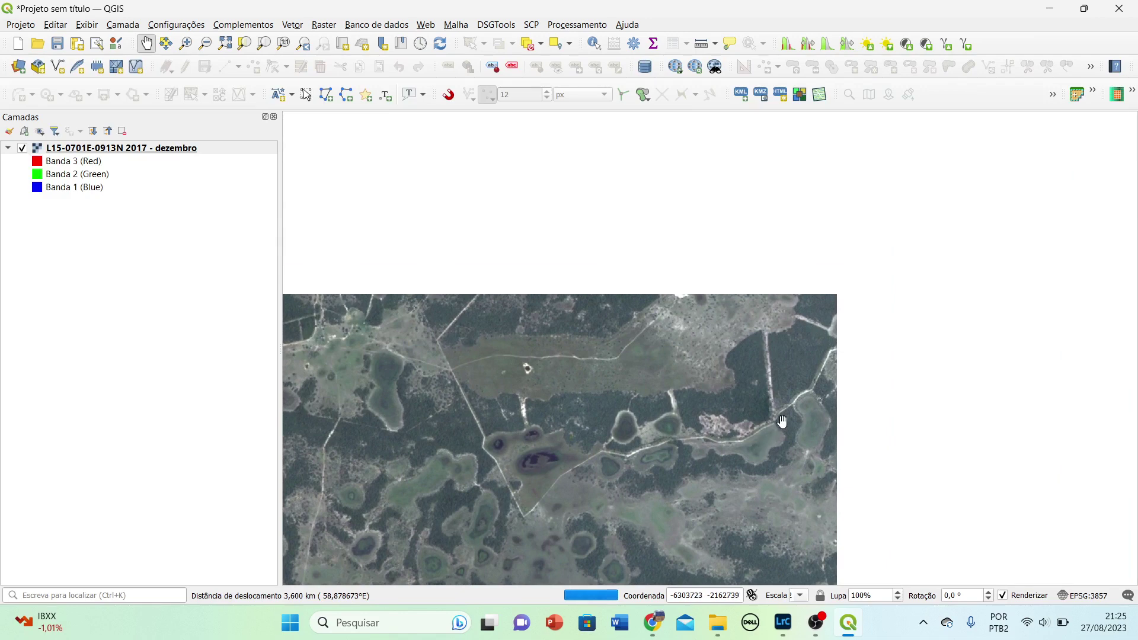
{"action": "scroll", "coordinate": [780, 421], "scroll_direction": "up", "scroll_amount": 2}
{"action": "scroll", "coordinate": [725, 425], "scroll_direction": "up", "scroll_amount": 1}
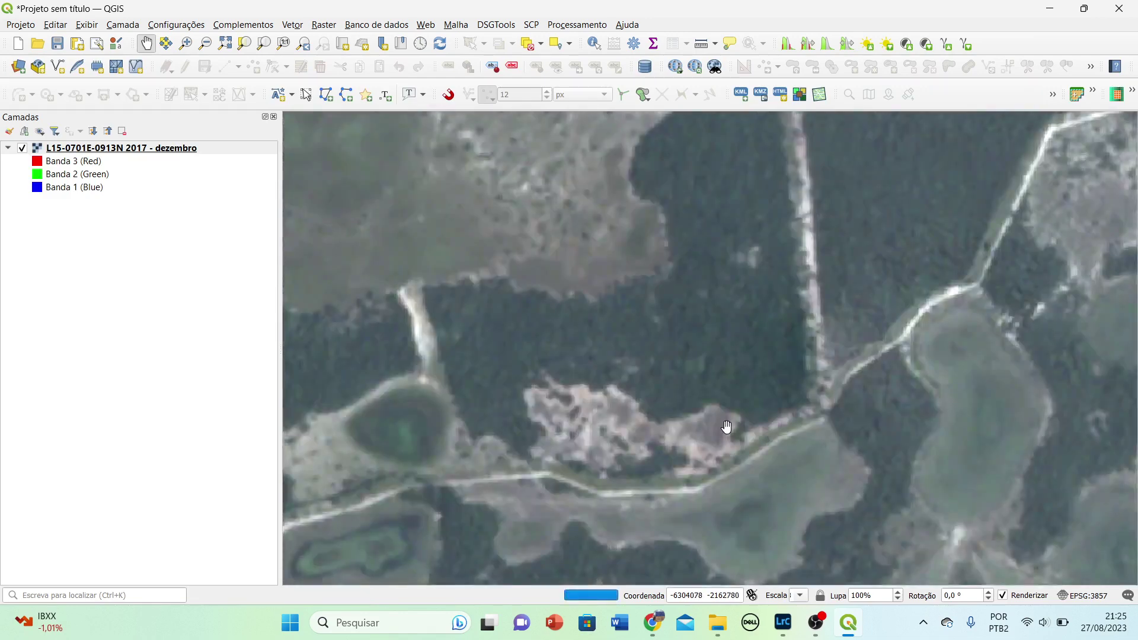
{"action": "left_click_drag", "start_coordinate": [638, 421], "coordinate": [811, 362]}
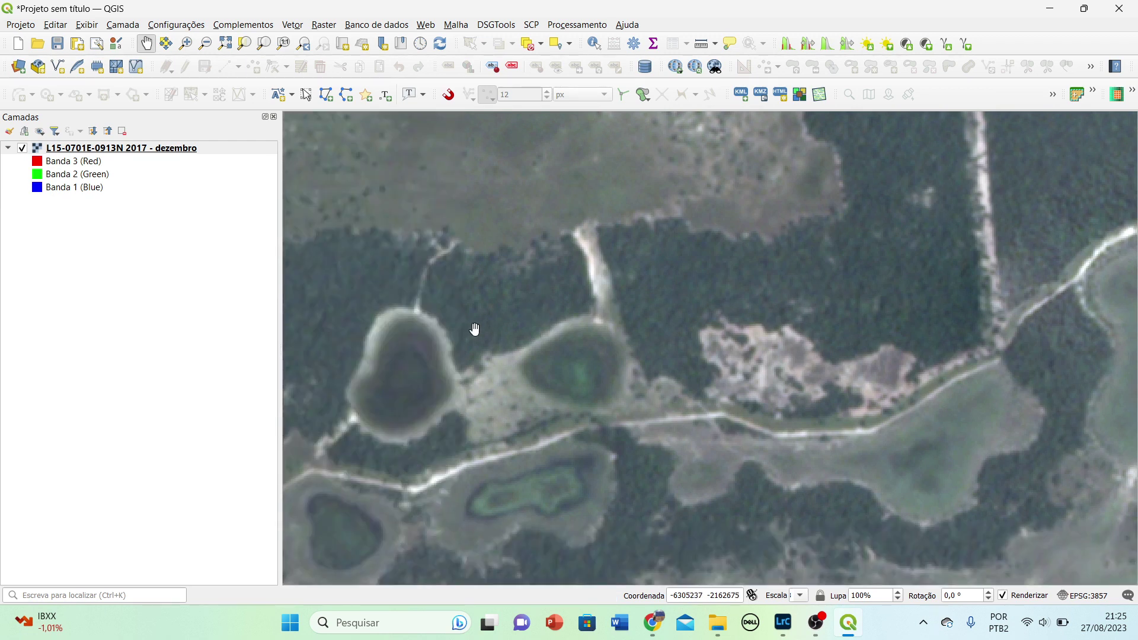
{"action": "left_click_drag", "start_coordinate": [474, 329], "coordinate": [490, 419]}
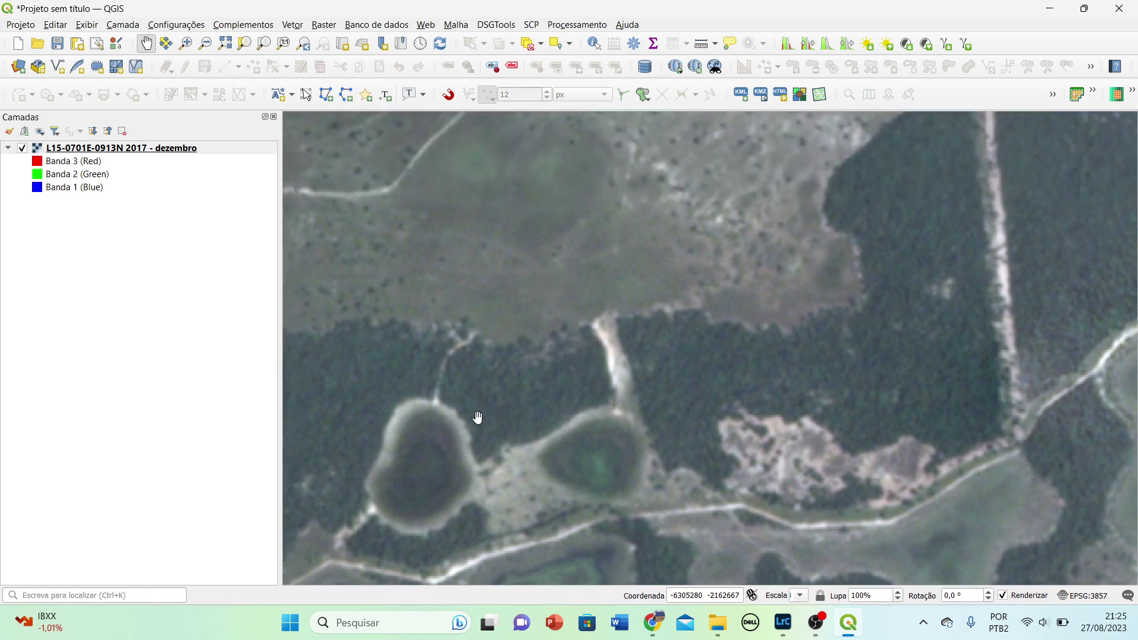
{"action": "scroll", "coordinate": [567, 379], "scroll_direction": "up", "scroll_amount": 1}
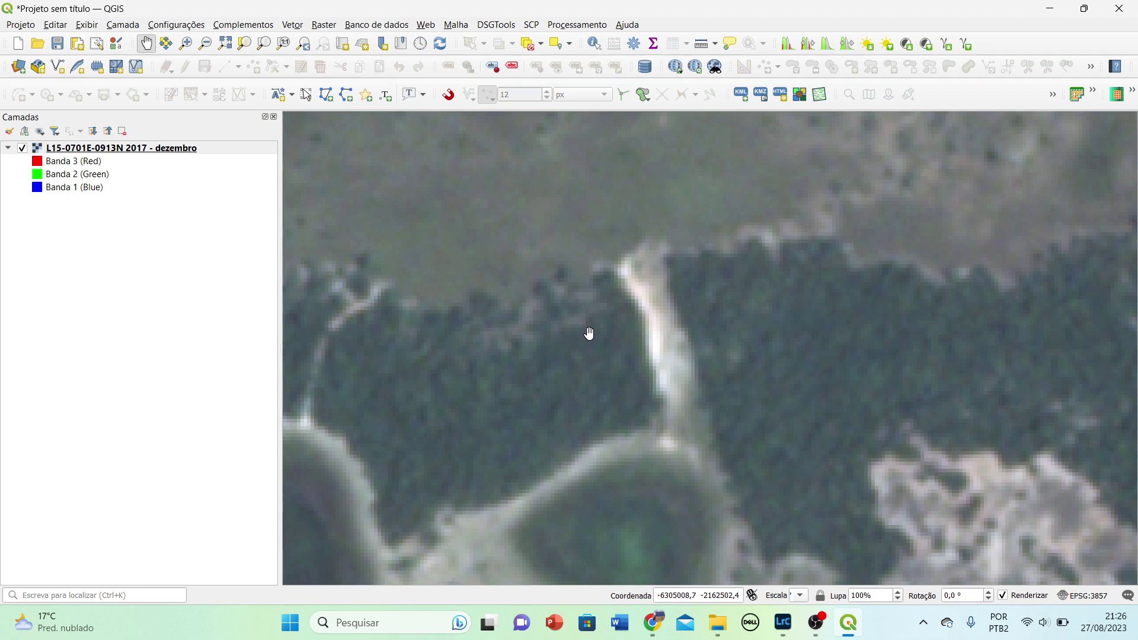
{"action": "scroll", "coordinate": [587, 333], "scroll_direction": "down", "scroll_amount": 1}
{"action": "left_click_drag", "start_coordinate": [595, 292], "coordinate": [643, 368]}
{"action": "scroll", "coordinate": [637, 361], "scroll_direction": "up", "scroll_amount": 1}
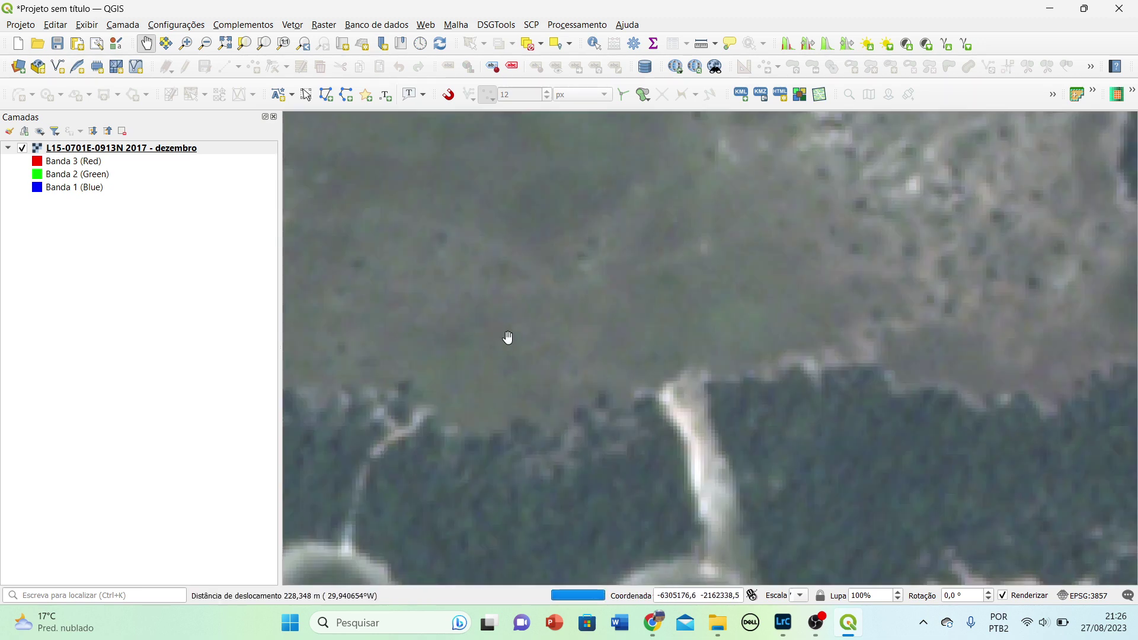
{"action": "left_click_drag", "start_coordinate": [723, 331], "coordinate": [878, 415]}
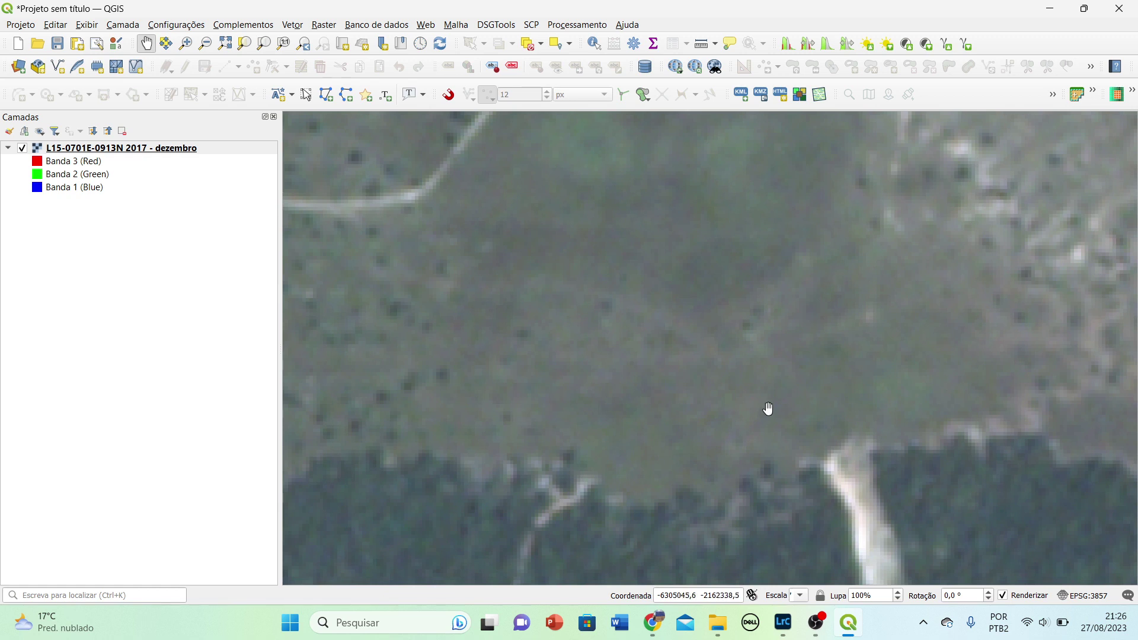
{"action": "left_click_drag", "start_coordinate": [628, 401], "coordinate": [696, 282]}
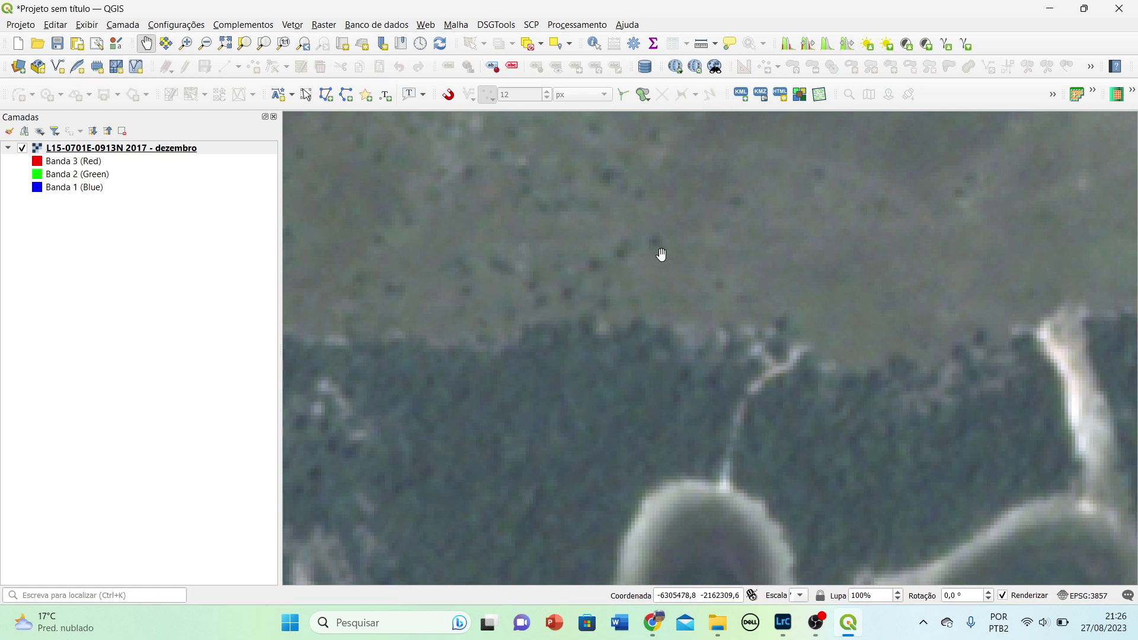
{"action": "scroll", "coordinate": [781, 293], "scroll_direction": "down", "scroll_amount": 1}
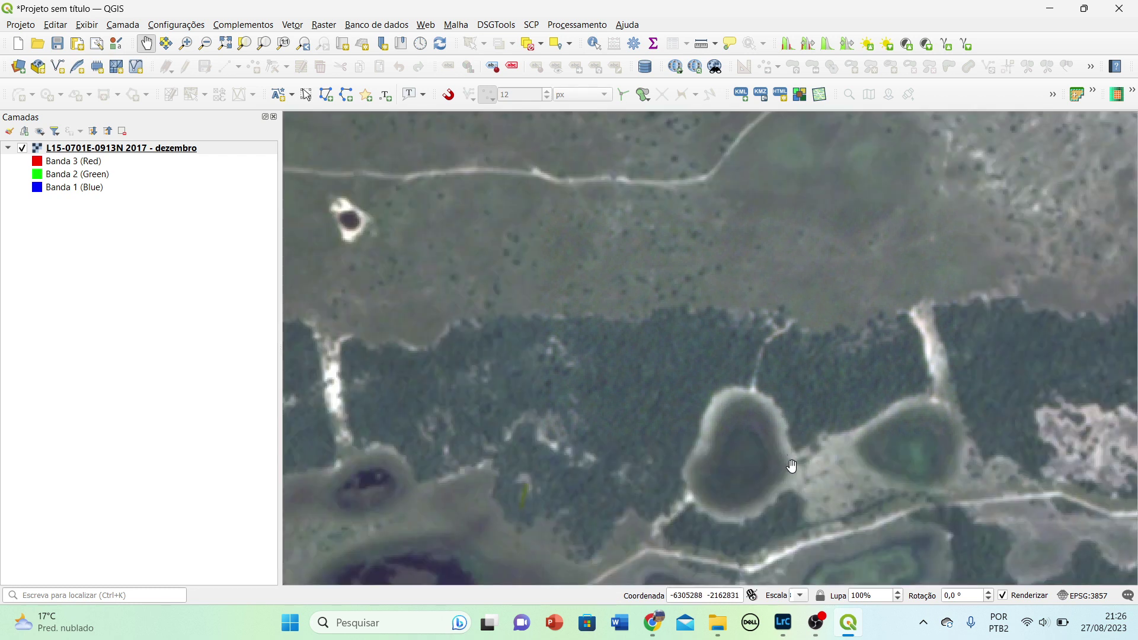
Step: Examine the dark pond inside the triangular road-bounded area and compare it with the neighbouring ponds, pasture and forest
{"action": "left_click_drag", "start_coordinate": [788, 465], "coordinate": [881, 219]}
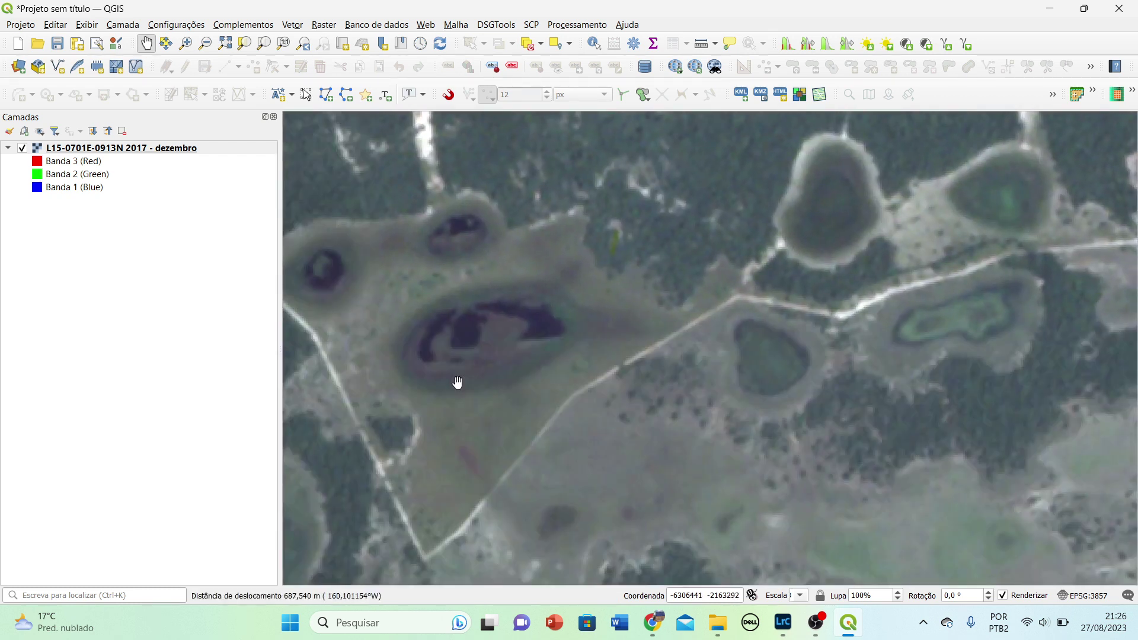
{"action": "scroll", "coordinate": [414, 325], "scroll_direction": "up", "scroll_amount": 1}
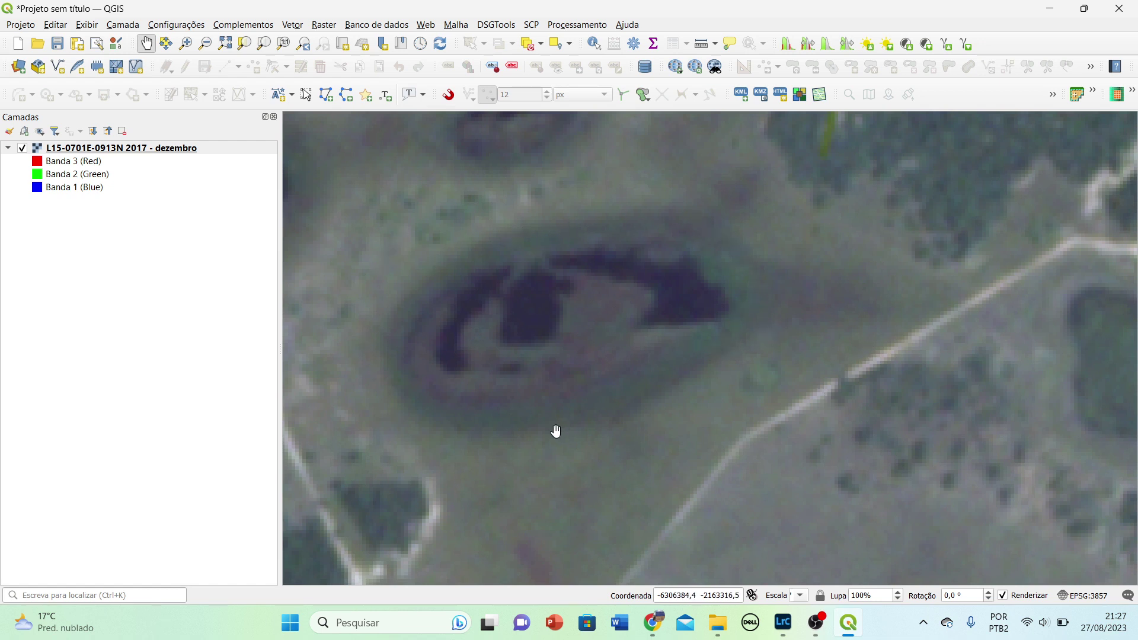
{"action": "scroll", "coordinate": [554, 388], "scroll_direction": "down", "scroll_amount": 1}
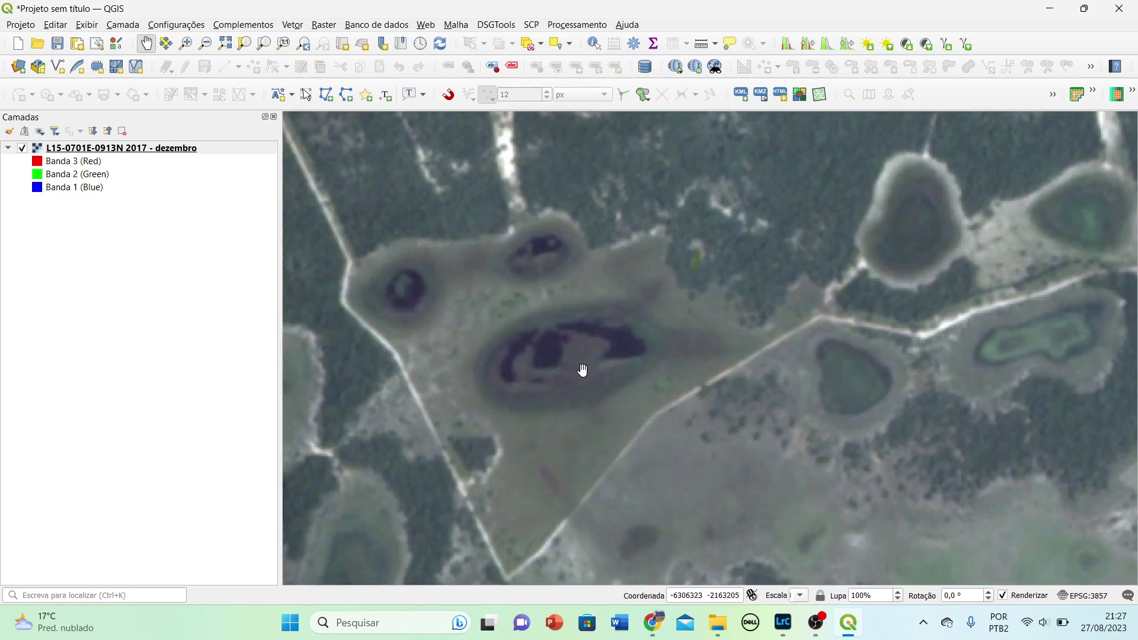
{"action": "scroll", "coordinate": [551, 377], "scroll_direction": "down", "scroll_amount": 1}
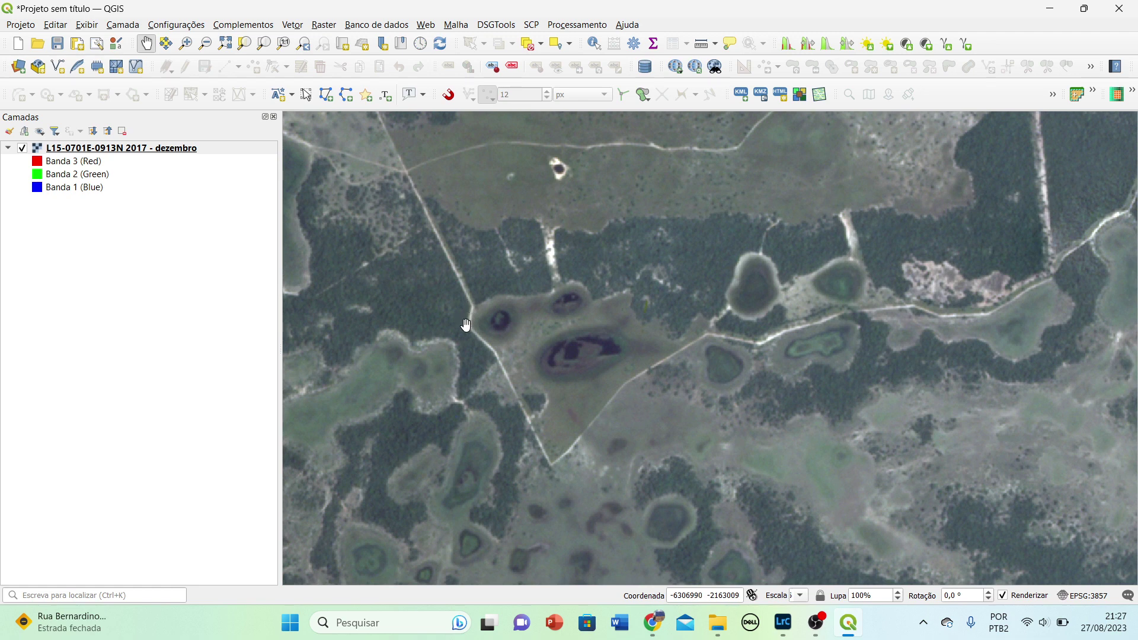
{"action": "left_click_drag", "start_coordinate": [489, 246], "coordinate": [611, 373]}
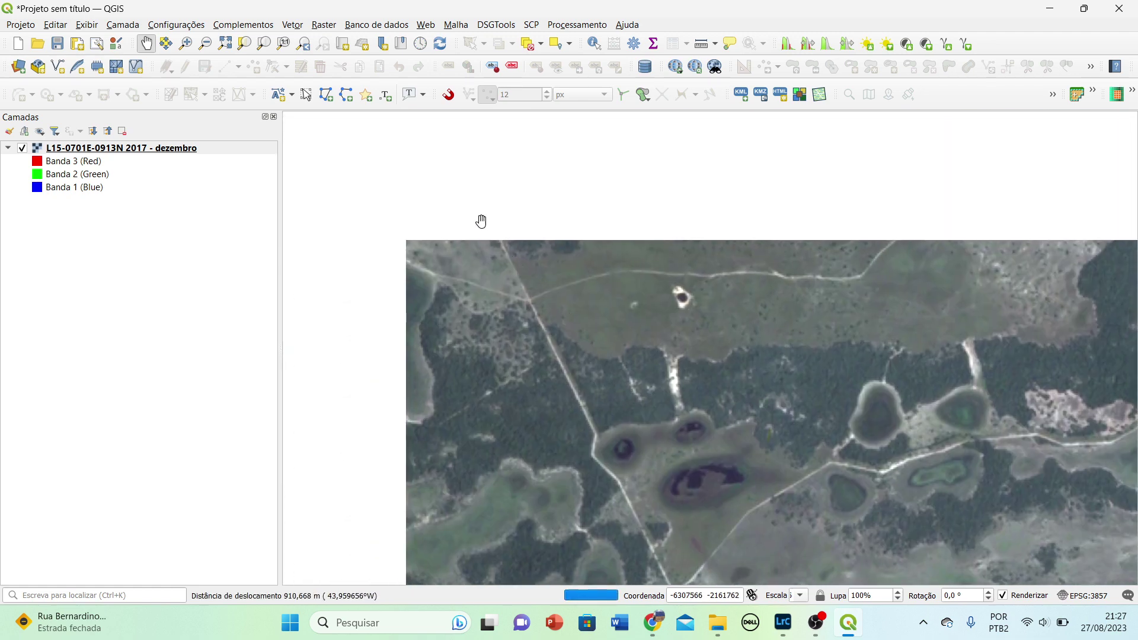
{"action": "left_click_drag", "start_coordinate": [542, 188], "coordinate": [473, 291]}
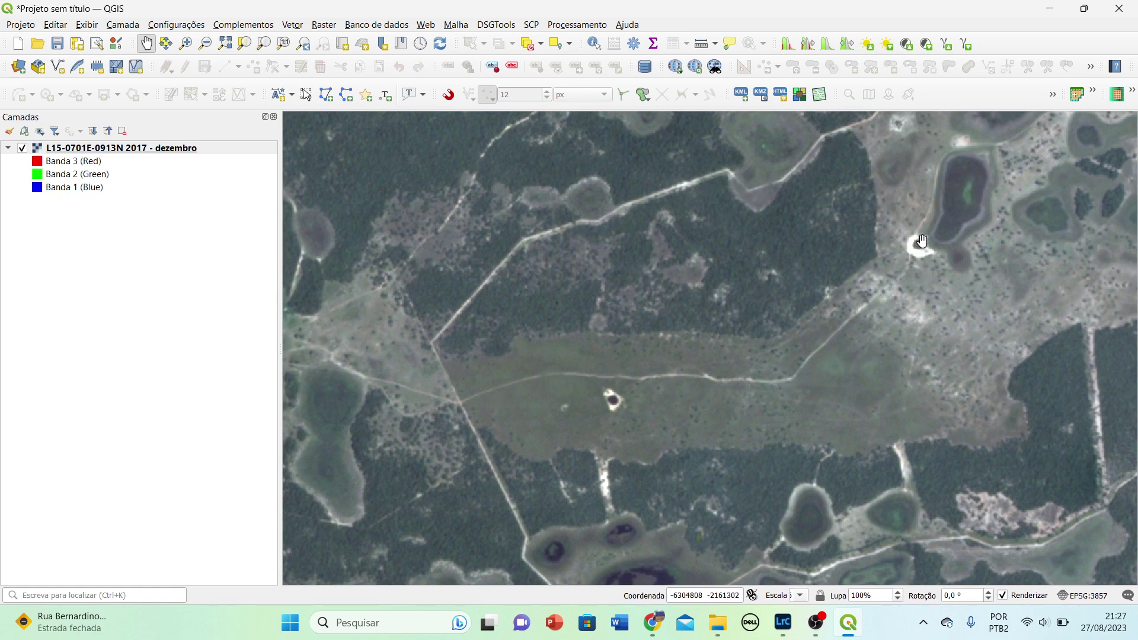
{"action": "left_click_drag", "start_coordinate": [952, 373], "coordinate": [666, 339]}
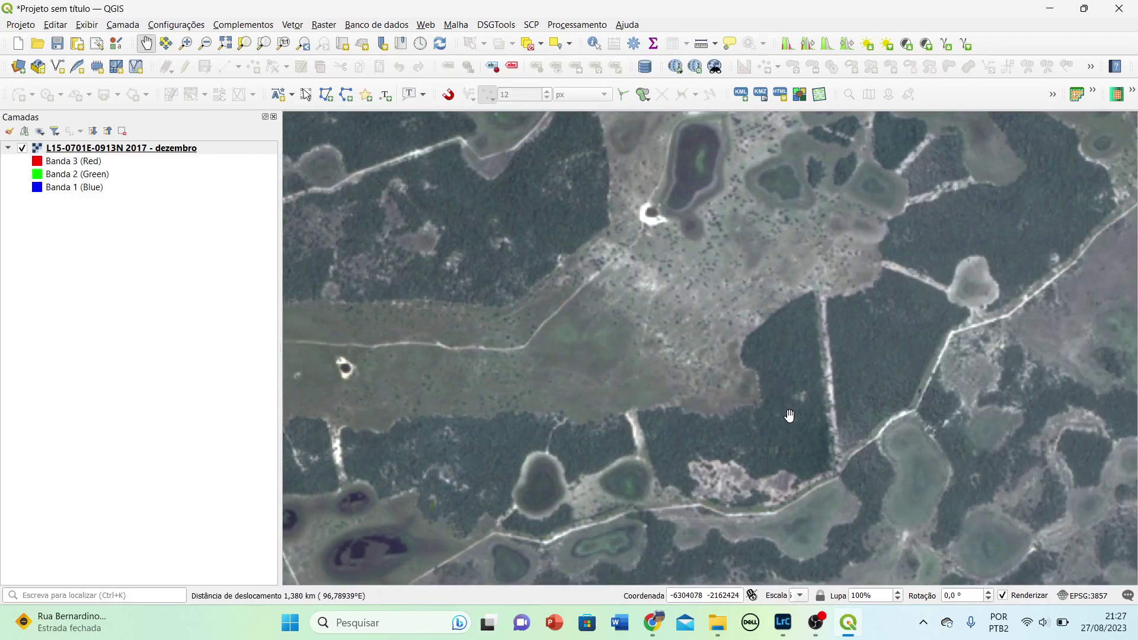
{"action": "scroll", "coordinate": [791, 386], "scroll_direction": "down", "scroll_amount": 1}
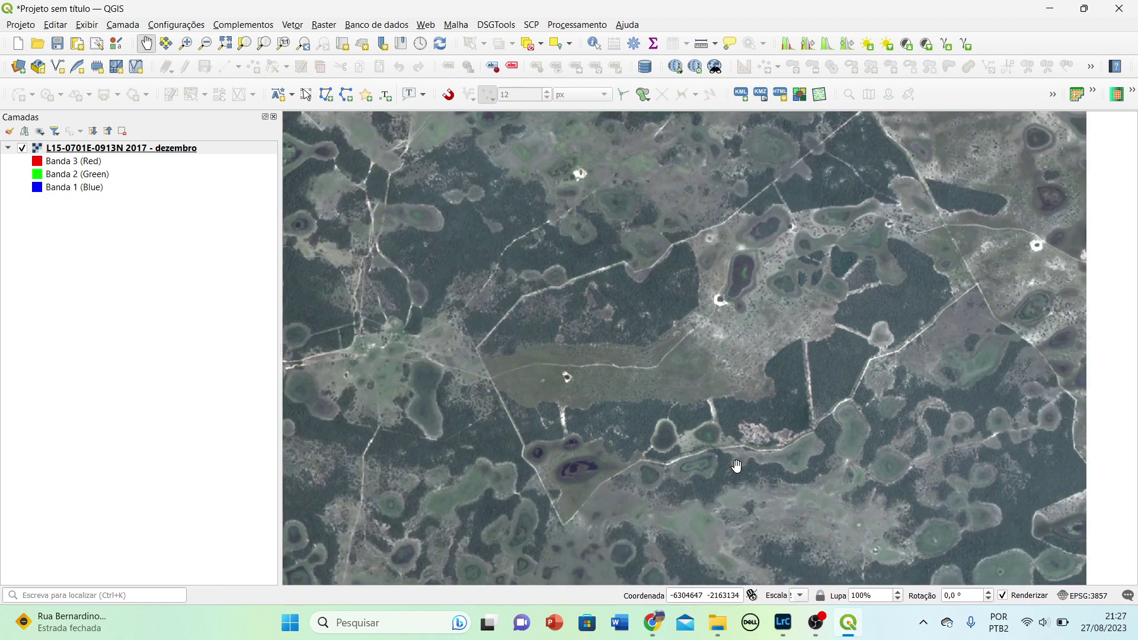
Step: Examine the vegetation texture and elongated ponds near the pale blue lake in the southern part of the mosaic
{"action": "left_click_drag", "start_coordinate": [706, 537], "coordinate": [577, 356]}
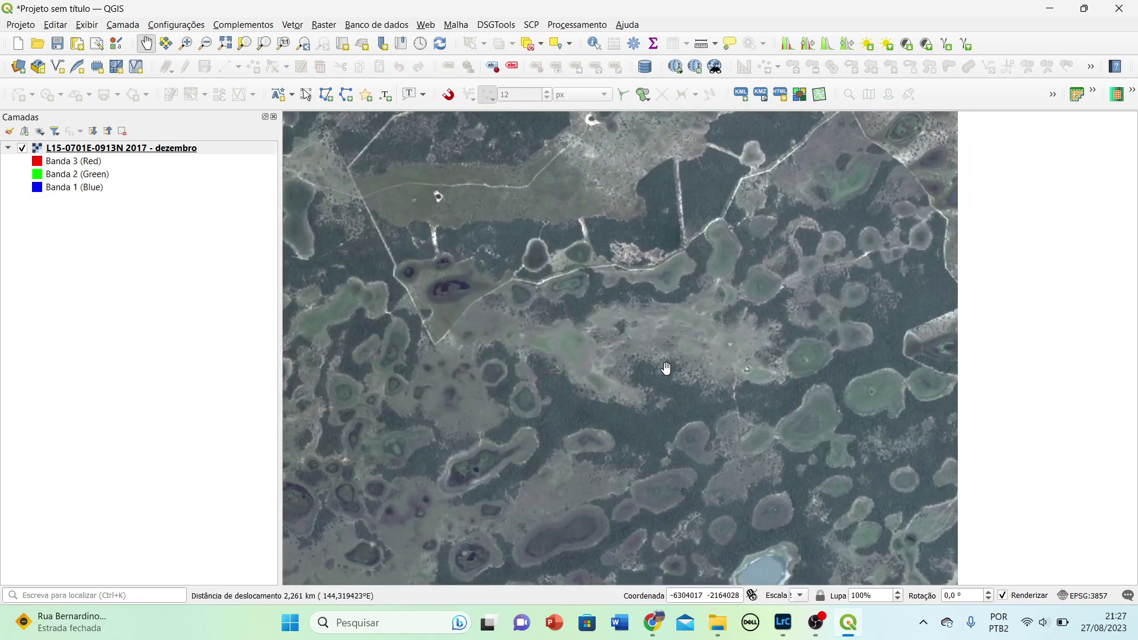
{"action": "left_click_drag", "start_coordinate": [715, 546], "coordinate": [632, 384]}
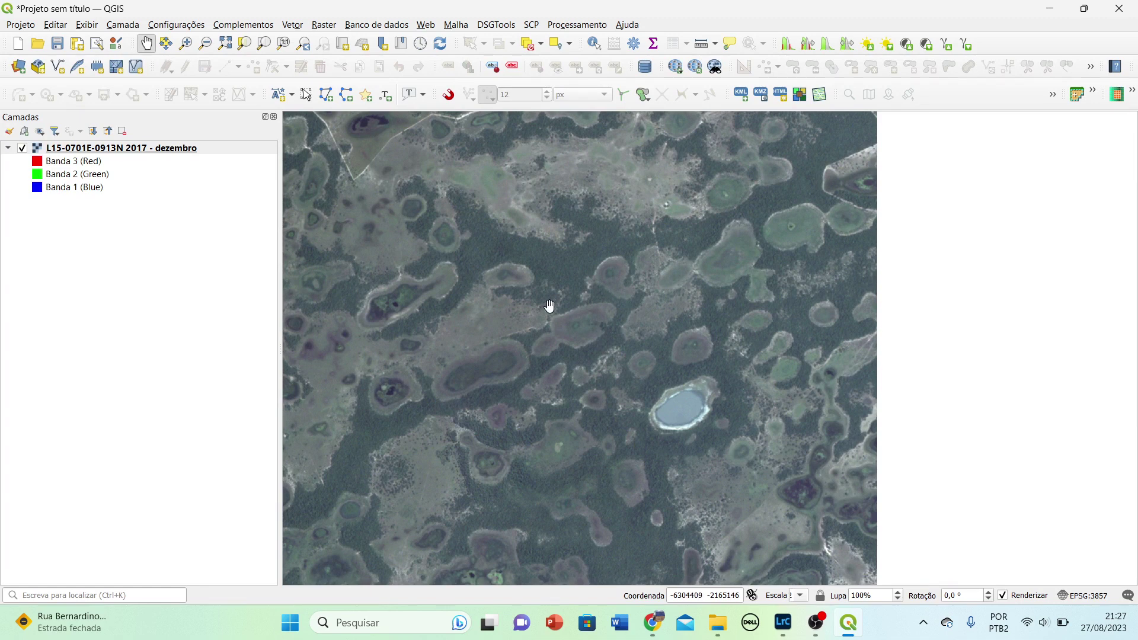
{"action": "scroll", "coordinate": [522, 286], "scroll_direction": "up", "scroll_amount": 2}
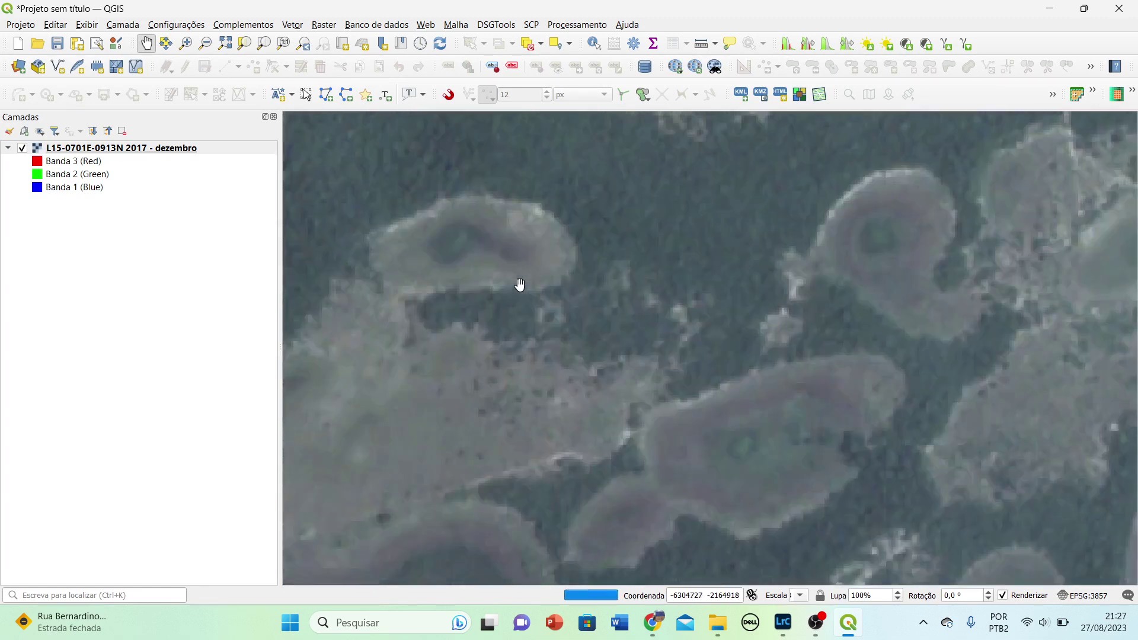
{"action": "scroll", "coordinate": [667, 234], "scroll_direction": "up", "scroll_amount": 1}
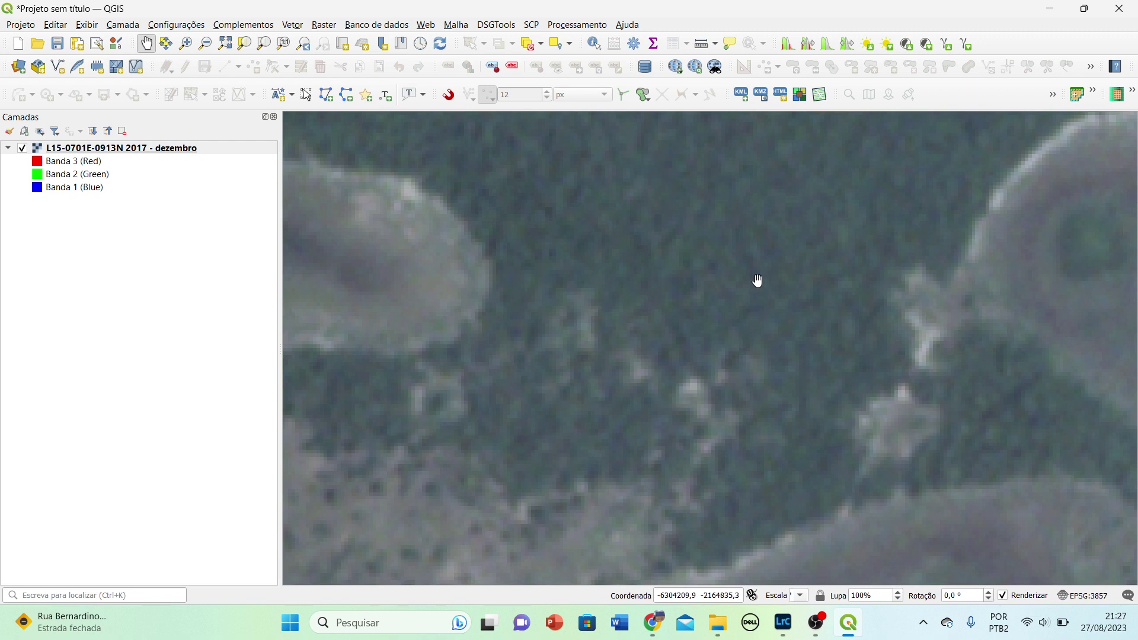
{"action": "scroll", "coordinate": [758, 281], "scroll_direction": "down", "scroll_amount": 1}
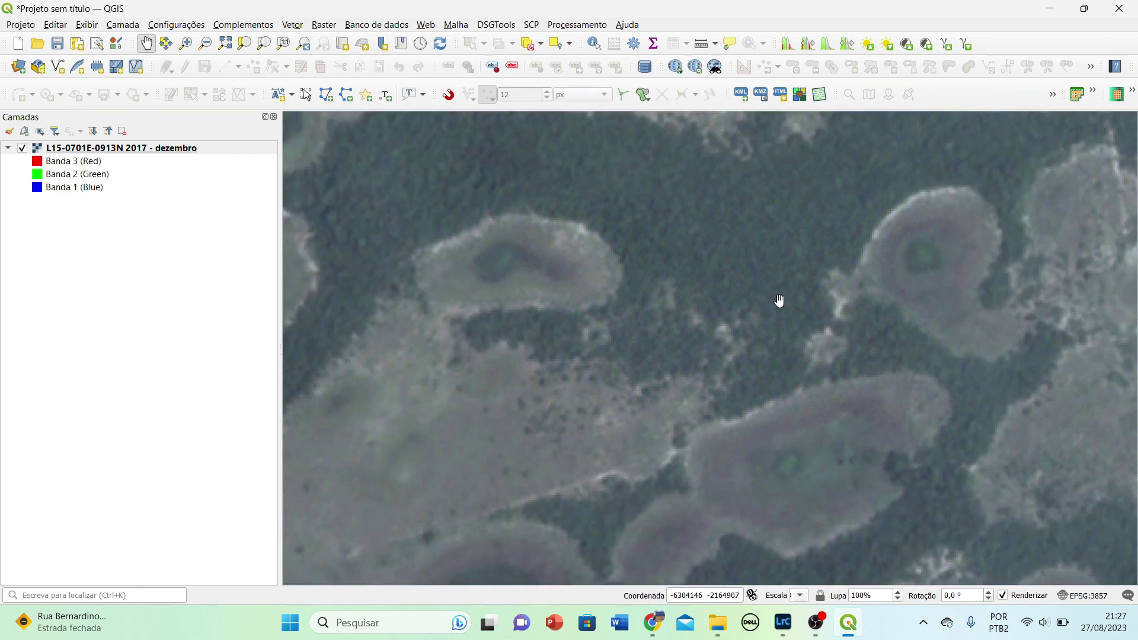
{"action": "left_click_drag", "start_coordinate": [780, 301], "coordinate": [510, 419]}
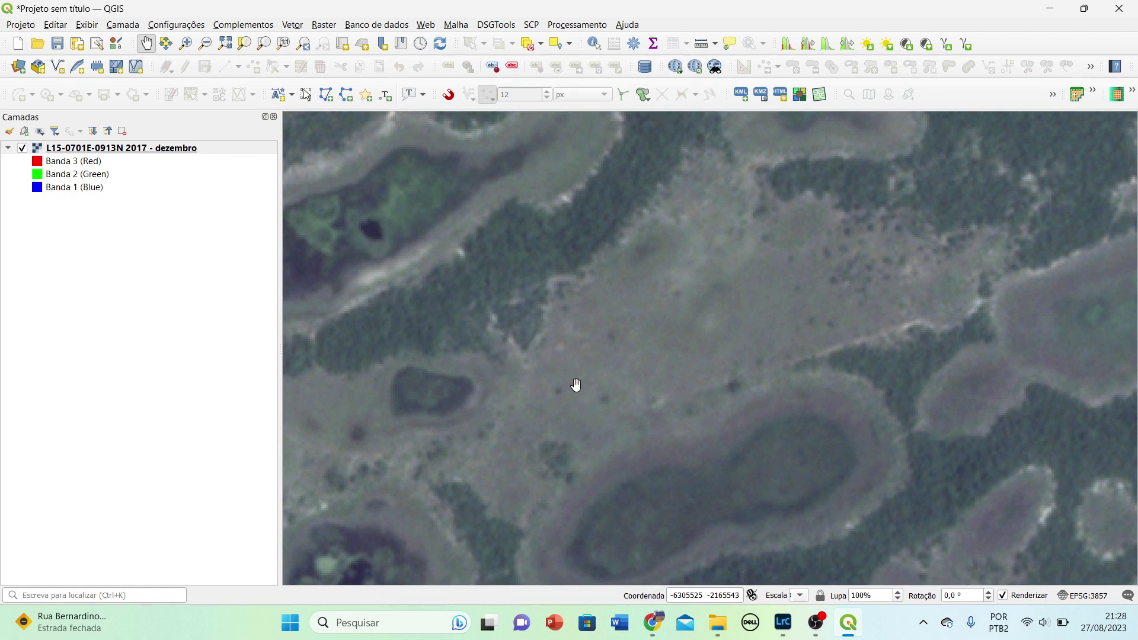
Step: Examine the ponds, forest, grassland and roads across the natural-colour mosaic, including the triangular road-bounded area and the small bright-rimmed pond in the pasture
{"action": "scroll", "coordinate": [621, 369], "scroll_direction": "down", "scroll_amount": 1}
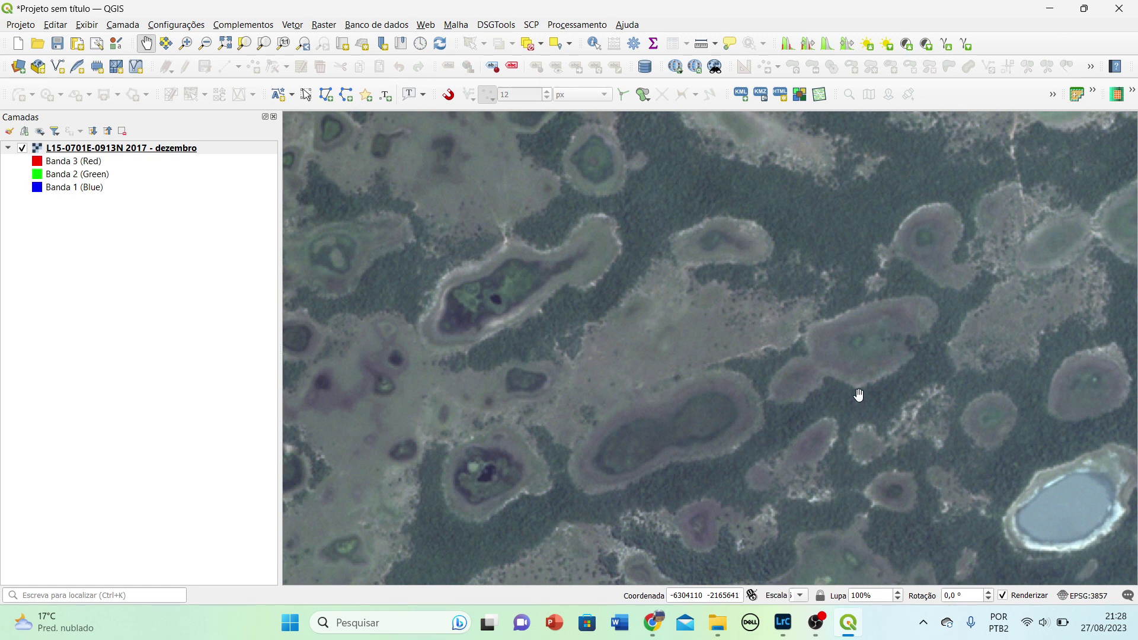
{"action": "left_click_drag", "start_coordinate": [872, 284], "coordinate": [739, 478]}
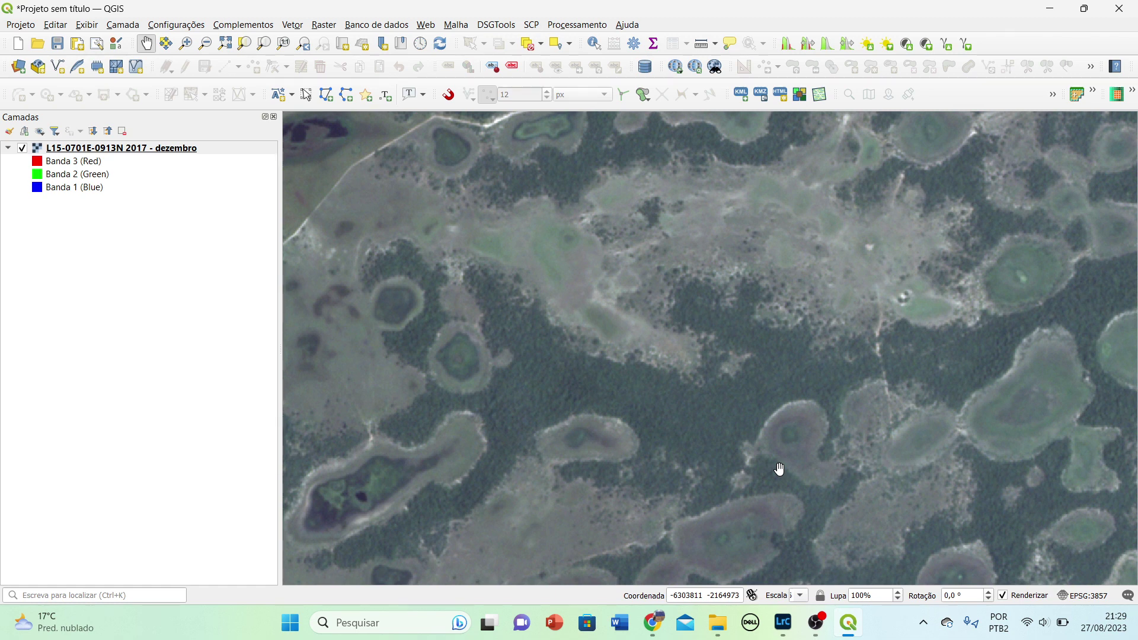
{"action": "left_click_drag", "start_coordinate": [933, 482], "coordinate": [749, 336]}
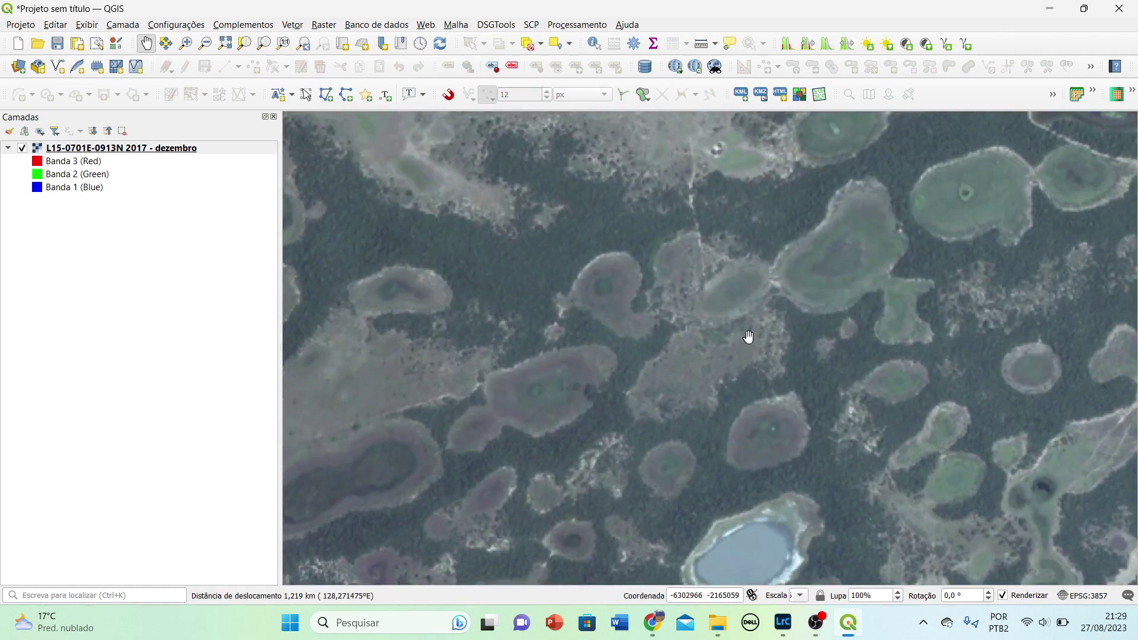
{"action": "left_click_drag", "start_coordinate": [966, 300], "coordinate": [762, 472]}
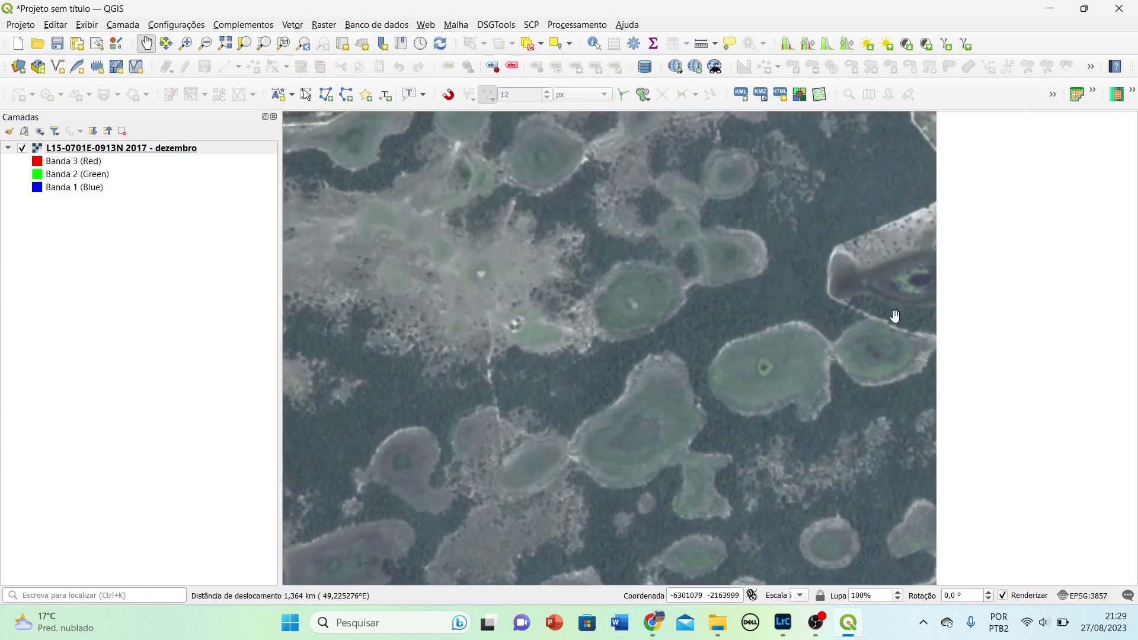
{"action": "left_click_drag", "start_coordinate": [546, 311], "coordinate": [871, 581]}
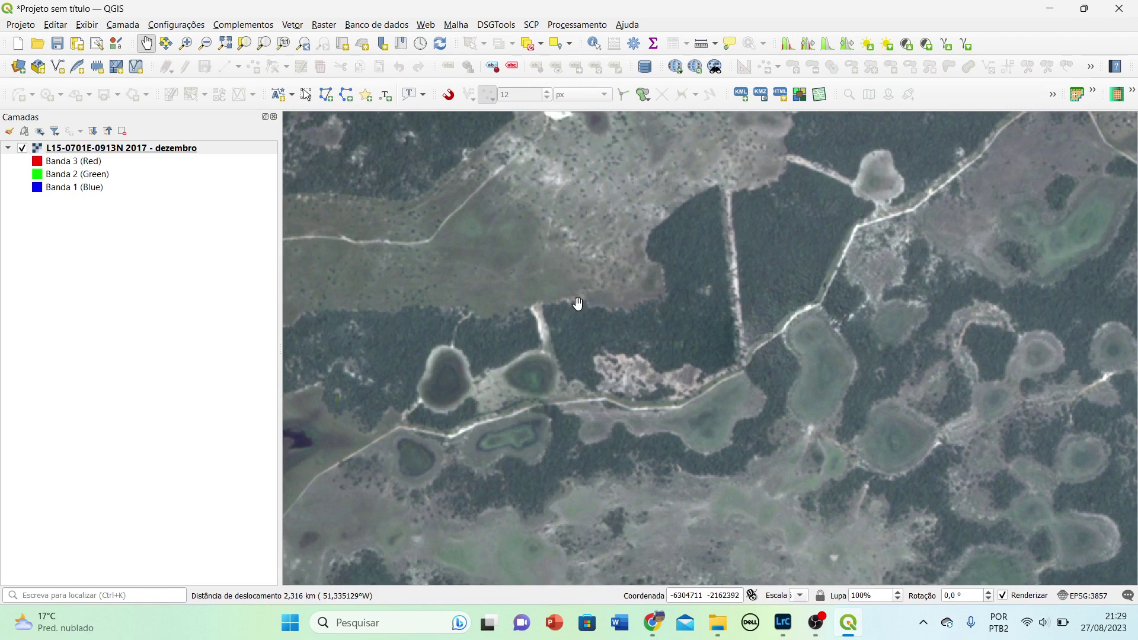
{"action": "left_click_drag", "start_coordinate": [384, 347], "coordinate": [683, 281]}
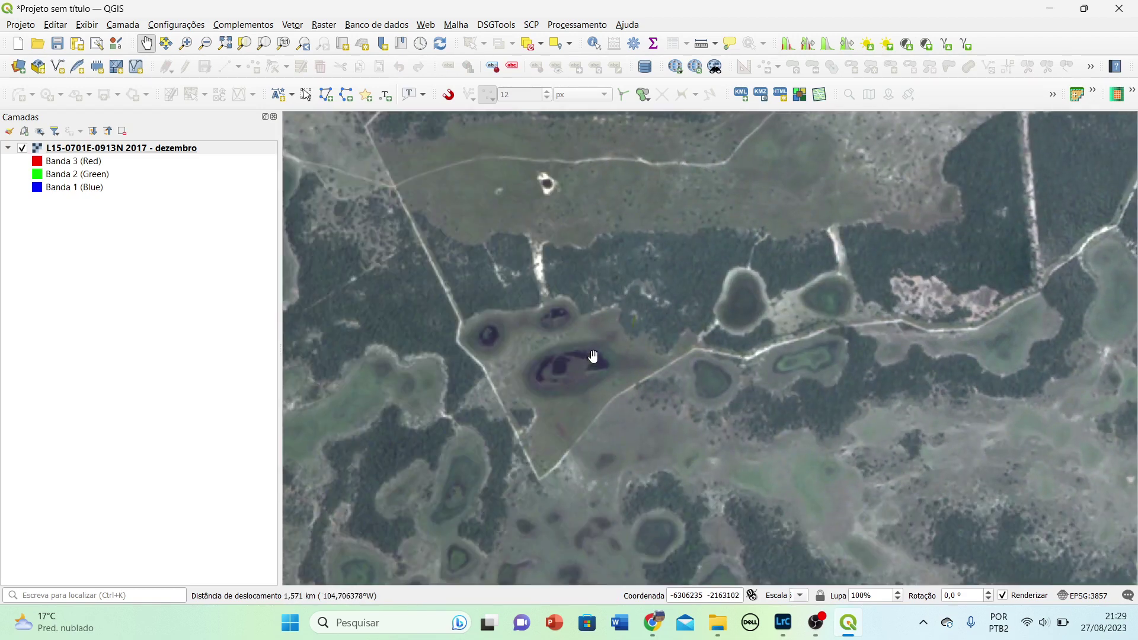
{"action": "left_click_drag", "start_coordinate": [546, 178], "coordinate": [622, 344]}
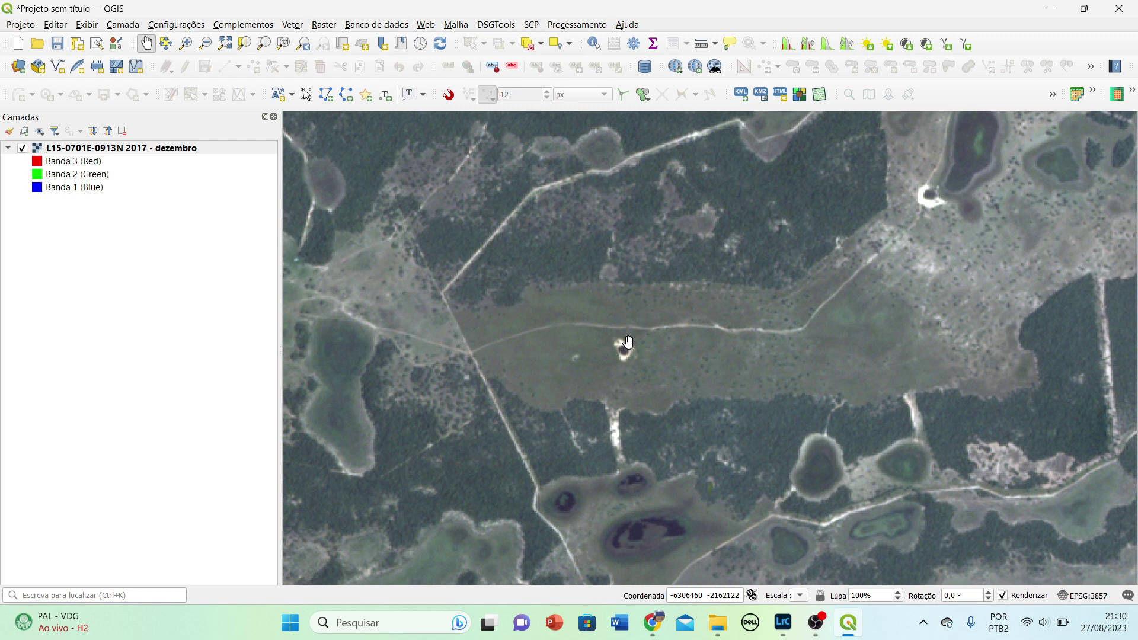
{"action": "scroll", "coordinate": [714, 325], "scroll_direction": "down", "scroll_amount": 2}
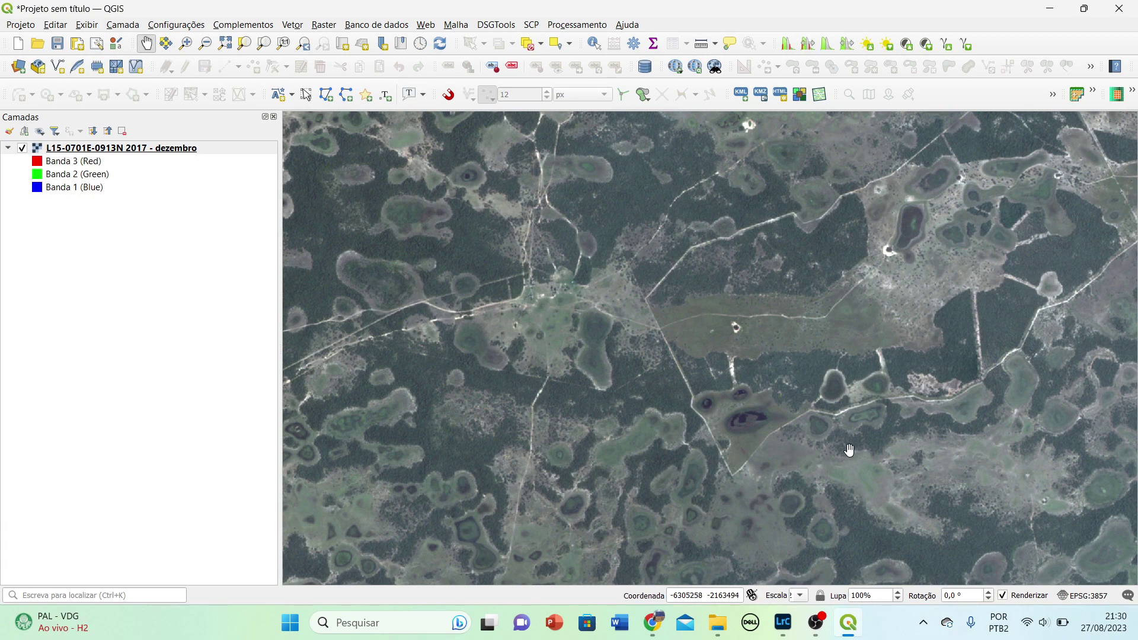
Step: Duplicate the L15-0701E-0913N 2017 - dezembro mosaic layer
{"action": "right_click", "coordinate": [132, 152]}
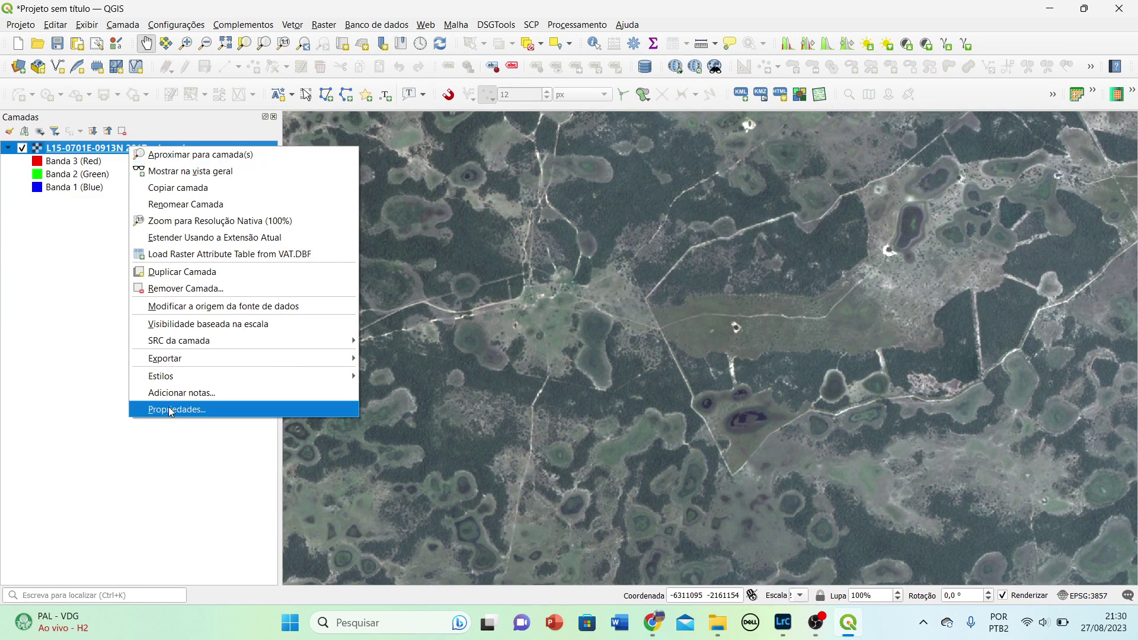
{"action": "left_click", "coordinate": [178, 274]}
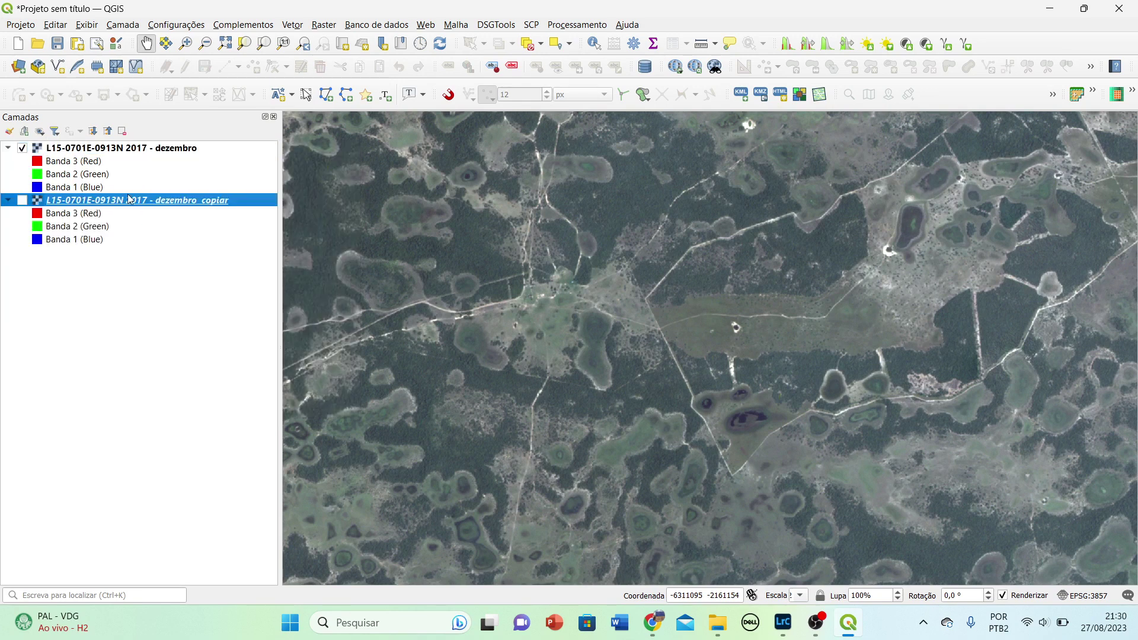
Step: Set the original mosaic layer's composition to Banda 4 for red, Banda 3 for green and Banda 2 for blue
{"action": "left_click", "coordinate": [114, 148]}
{"action": "right_click", "coordinate": [115, 143]}
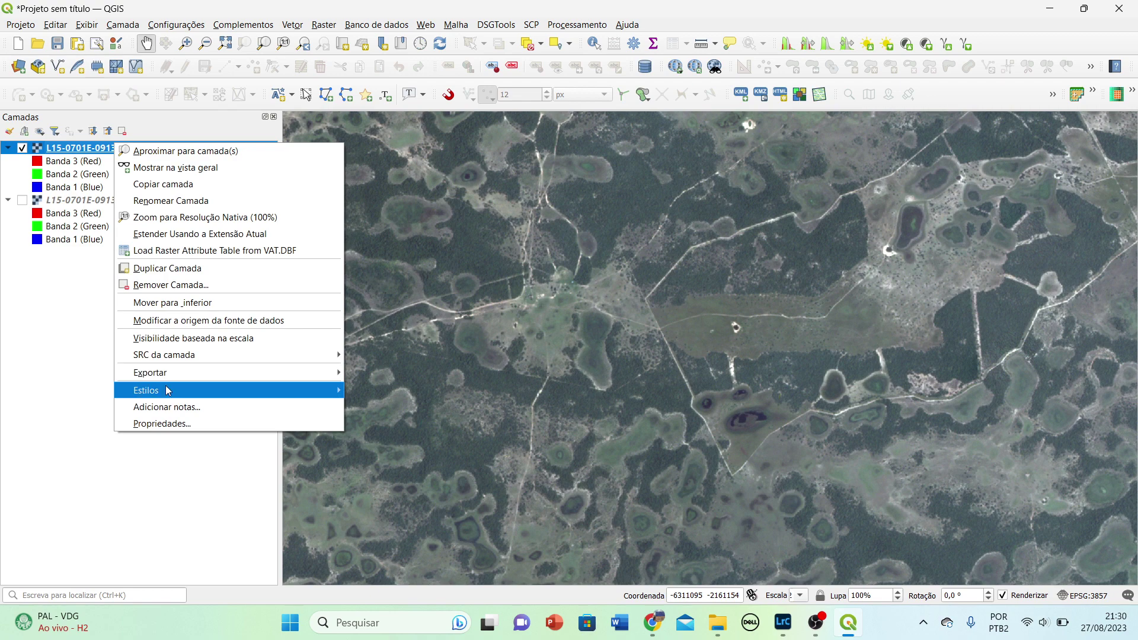
{"action": "left_click", "coordinate": [148, 424]}
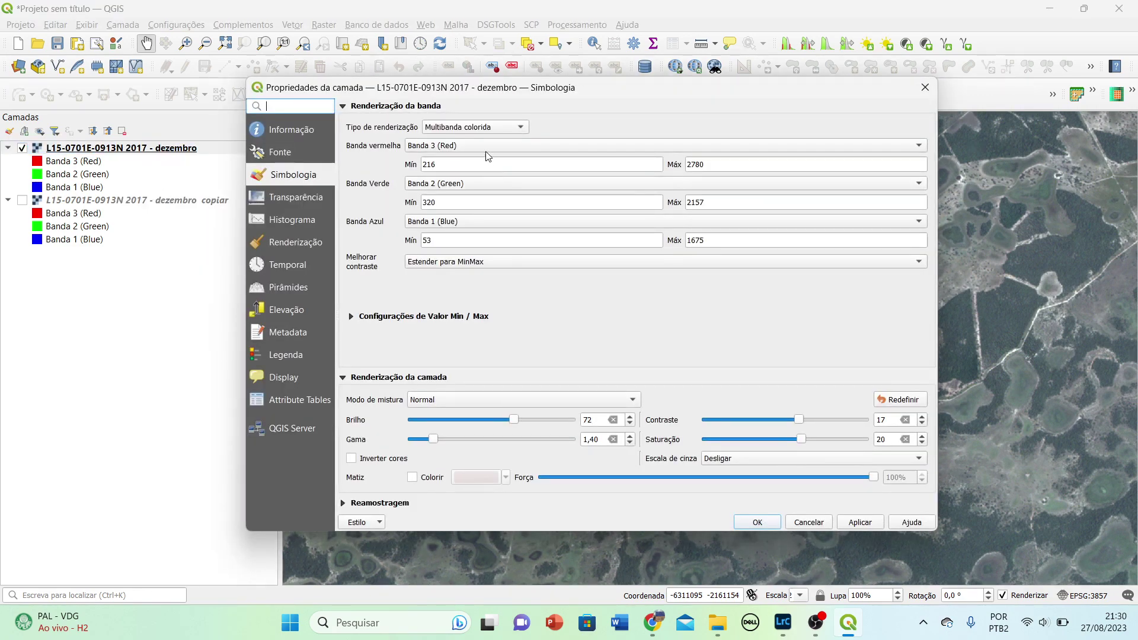
{"action": "left_click", "coordinate": [486, 148]}
{"action": "left_click", "coordinate": [480, 156]}
{"action": "left_click", "coordinate": [478, 185]}
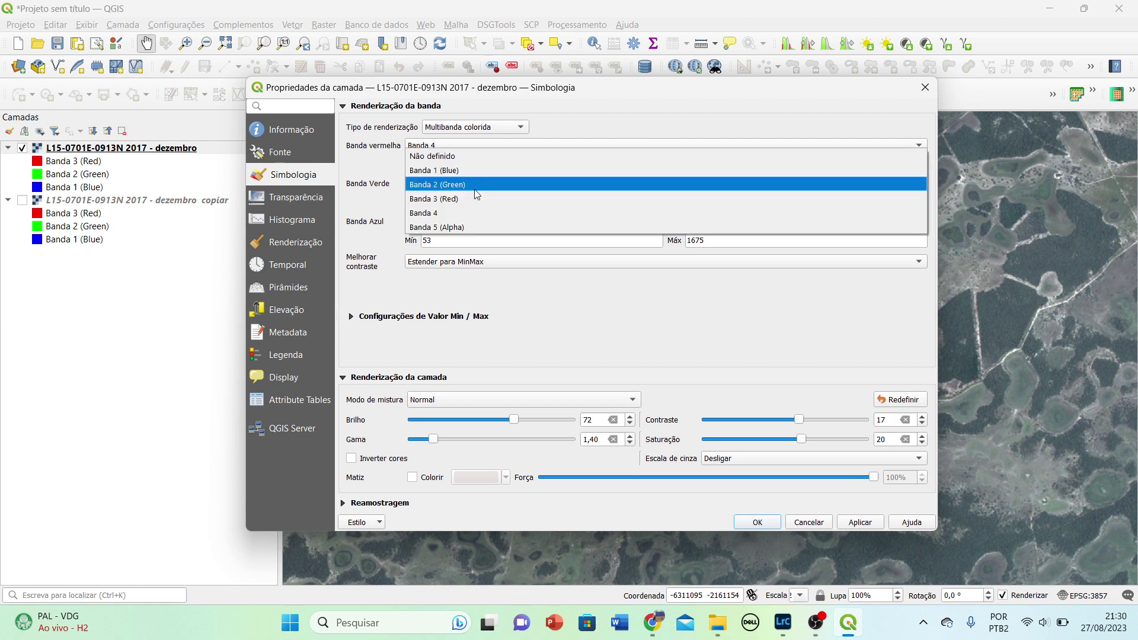
{"action": "left_click", "coordinate": [475, 196]}
{"action": "left_click", "coordinate": [475, 226]}
{"action": "left_click", "coordinate": [475, 236]}
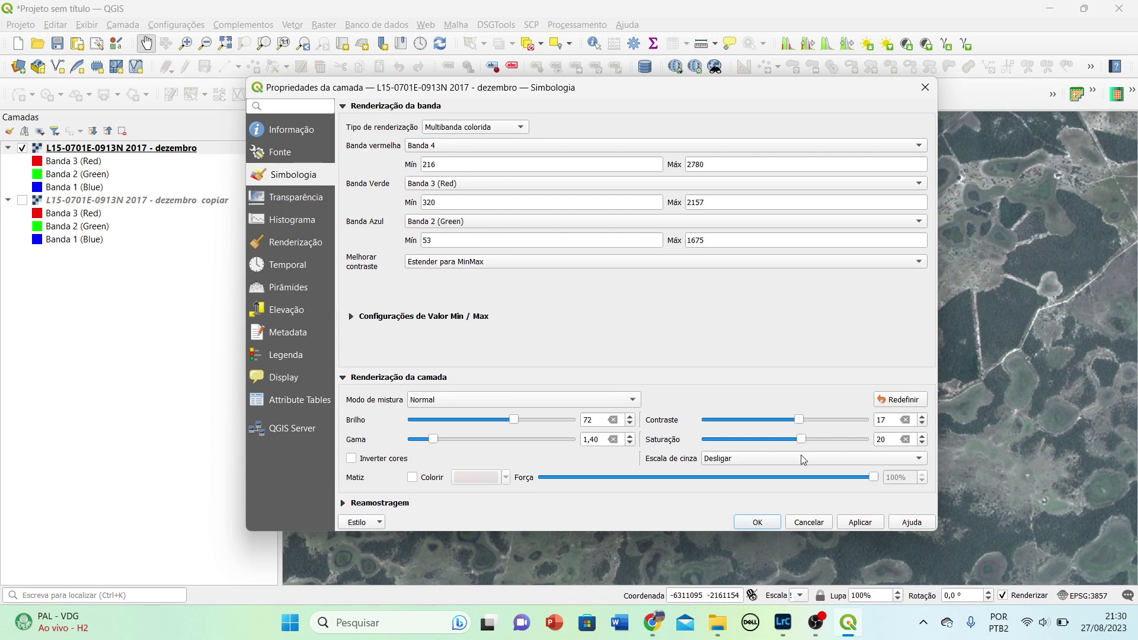
{"action": "left_click", "coordinate": [869, 529]}
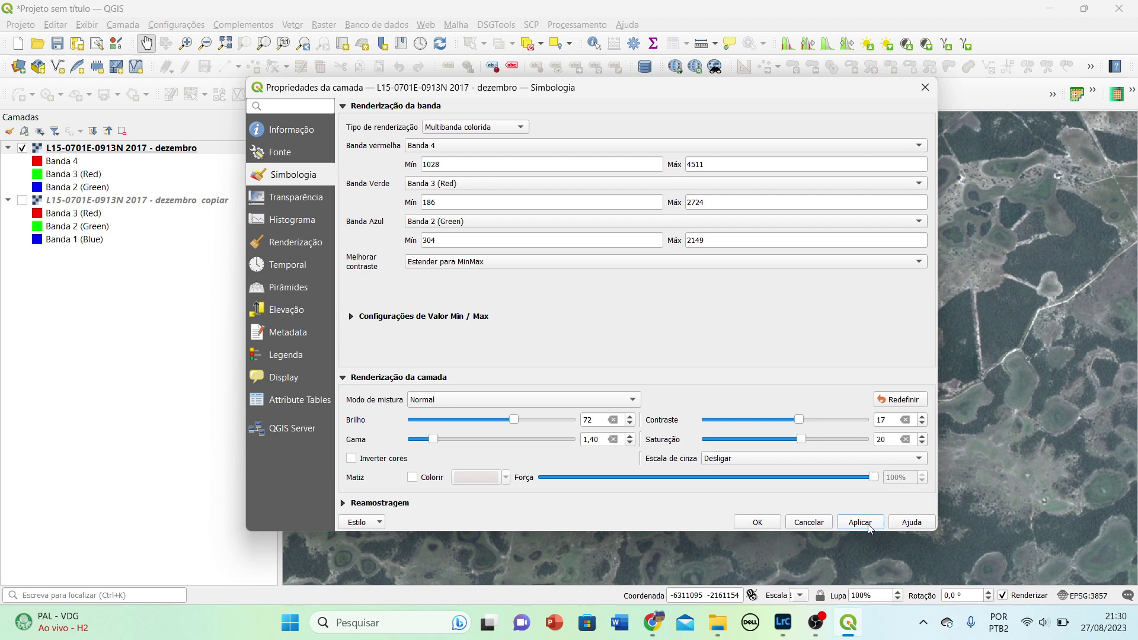
{"action": "left_click", "coordinate": [768, 518]}
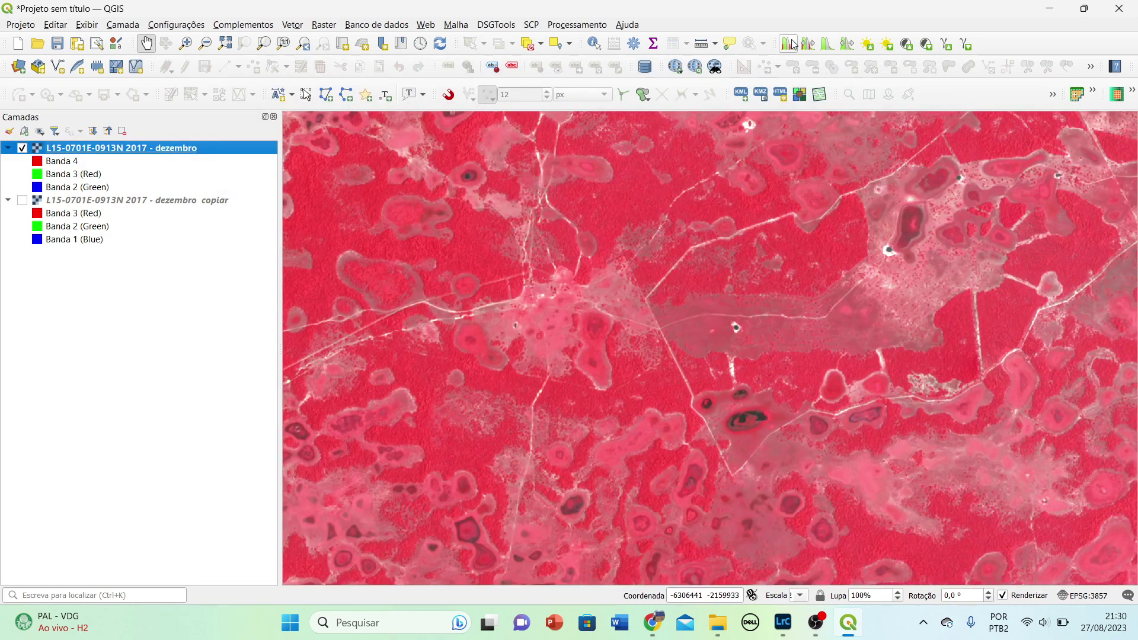
Step: Apply a local cumulative cut stretch to the false-colour layer and inspect the dark ponds in the triangular road-bounded area
{"action": "left_click", "coordinate": [788, 44]}
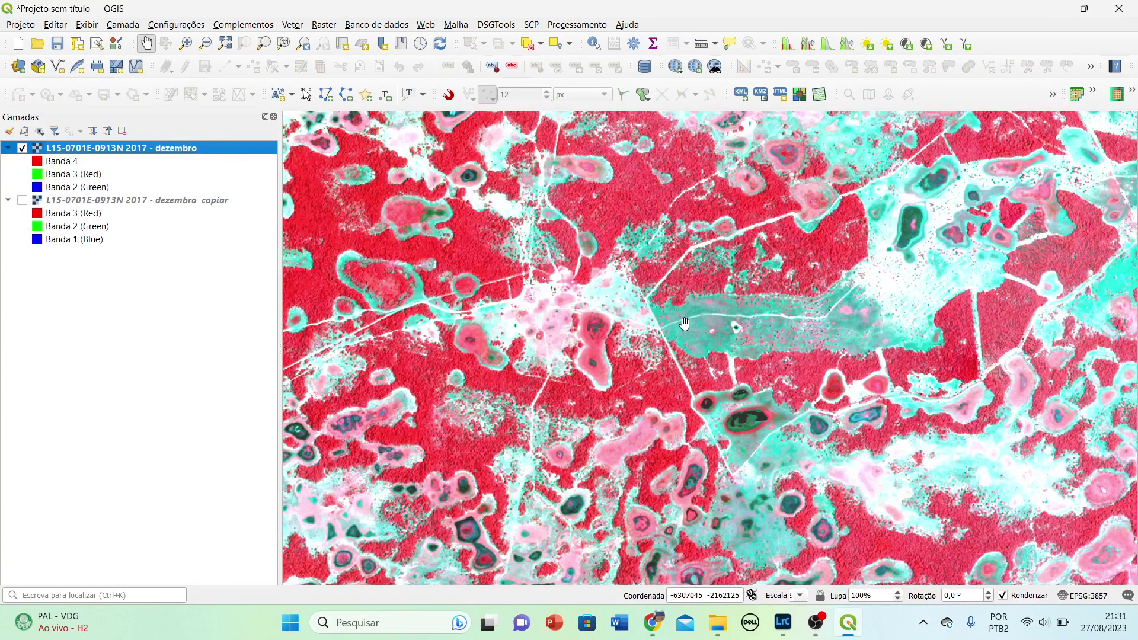
{"action": "scroll", "coordinate": [684, 323], "scroll_direction": "up", "scroll_amount": 1}
{"action": "left_click_drag", "start_coordinate": [655, 458], "coordinate": [668, 335]}
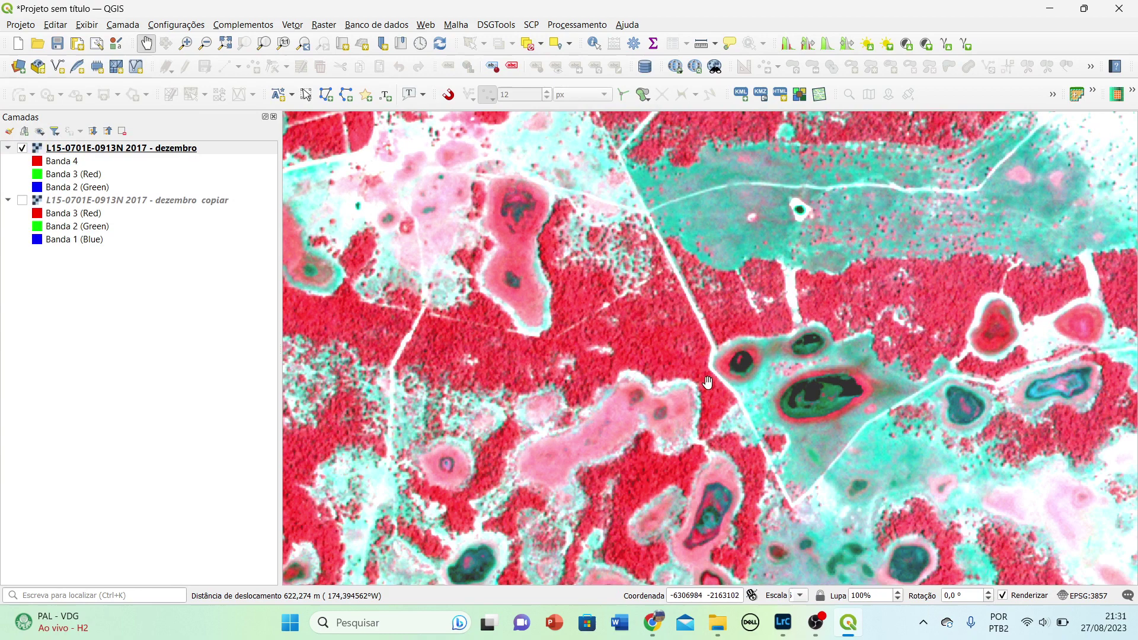
{"action": "scroll", "coordinate": [826, 397], "scroll_direction": "up", "scroll_amount": 1}
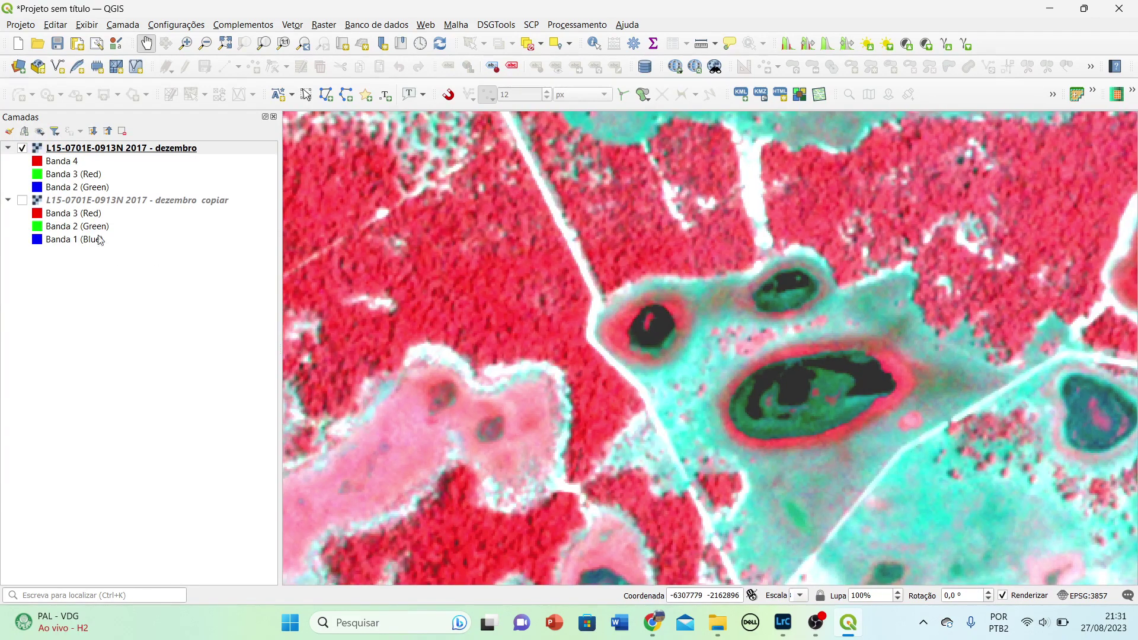
Step: Show the natural-colour copy and toggle the false-colour layer's visibility to compare the dark ponds and forest in both compositions
{"action": "left_click", "coordinate": [23, 201]}
{"action": "left_click", "coordinate": [25, 153]}
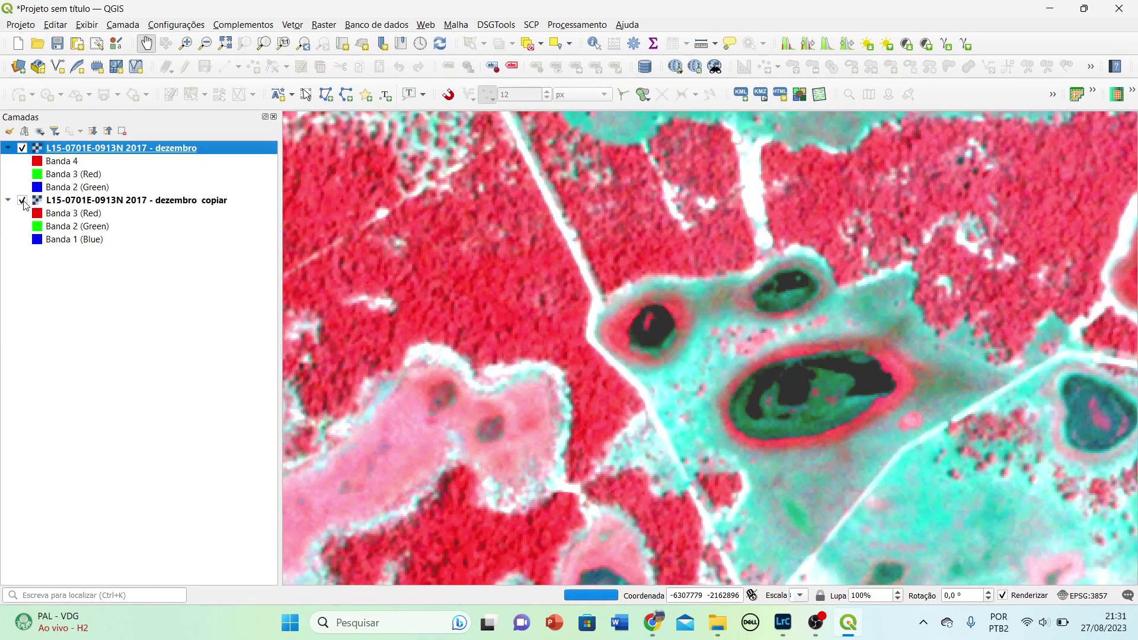
{"action": "left_click", "coordinate": [24, 151]}
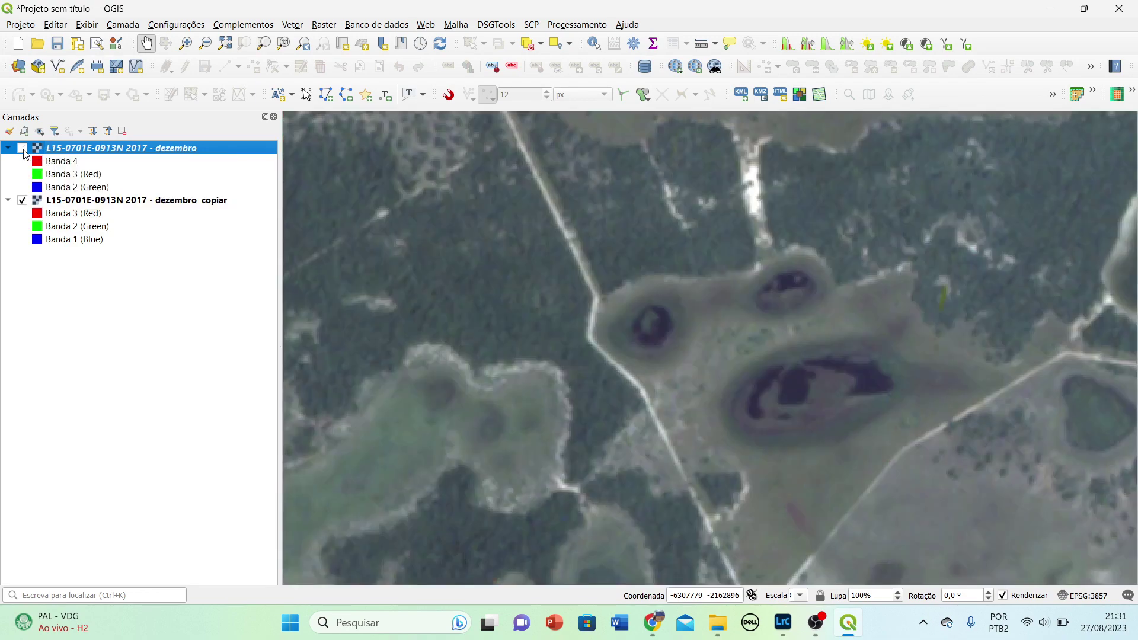
{"action": "left_click", "coordinate": [23, 148]}
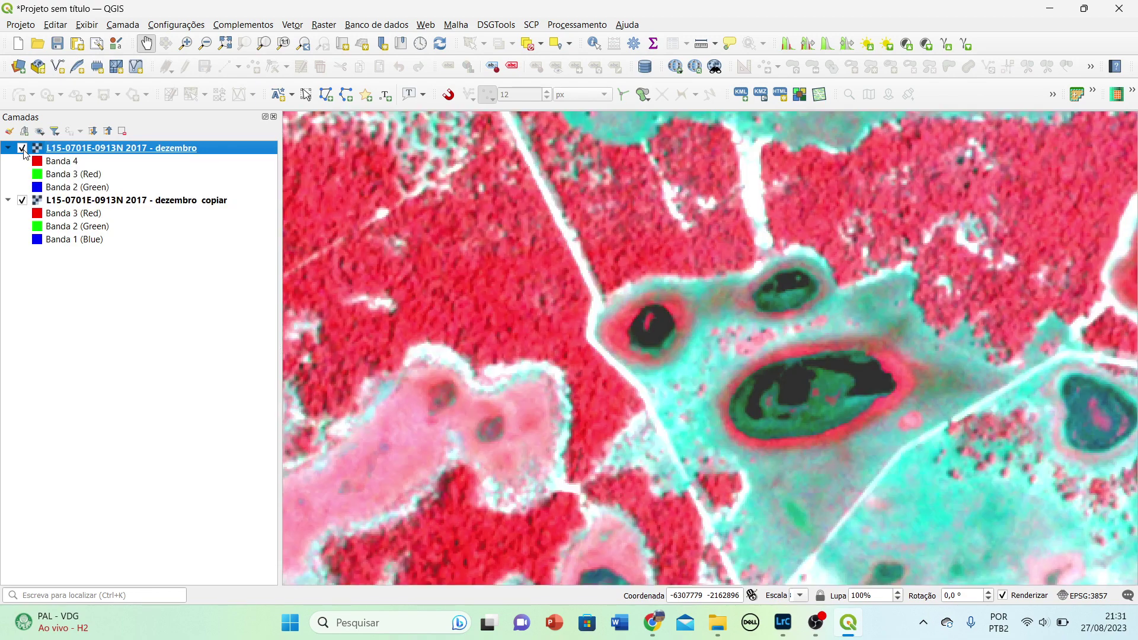
{"action": "left_click", "coordinate": [23, 152]}
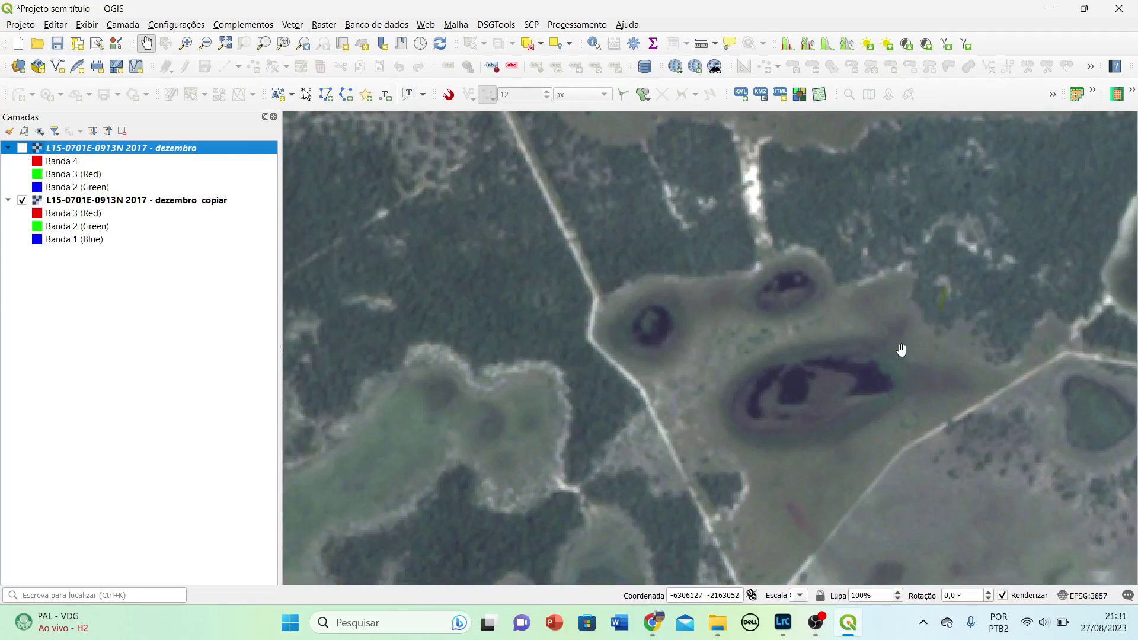
{"action": "left_click", "coordinate": [22, 149]}
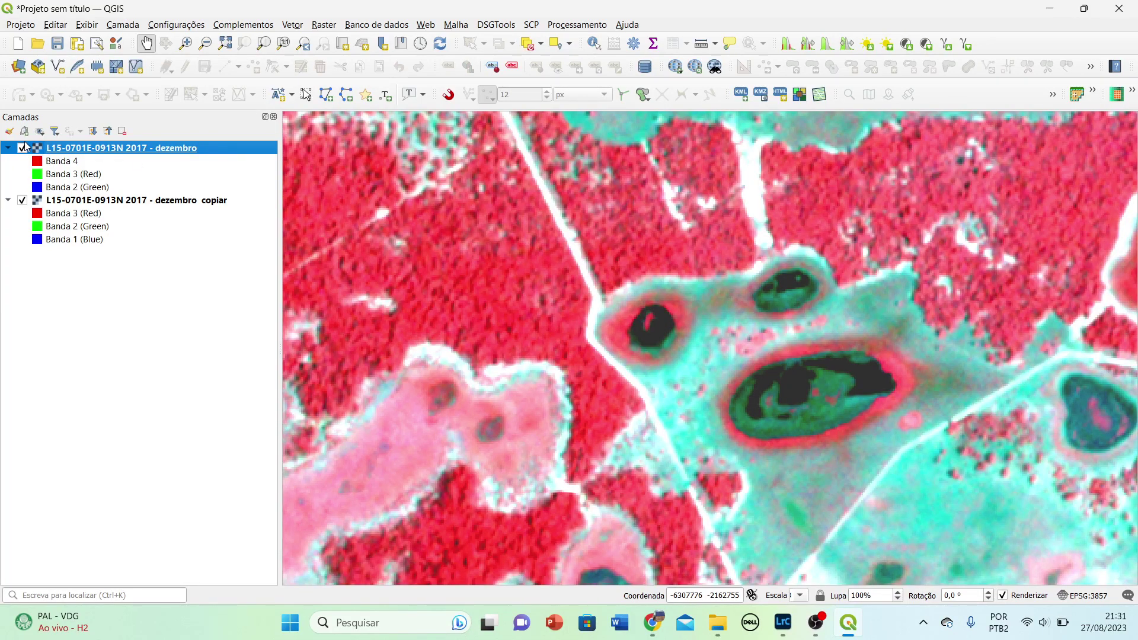
Step: Check the false-colour layer's symbology settings and compare the ponds once more against the natural-colour copy underneath
{"action": "double_click", "coordinate": [35, 148]}
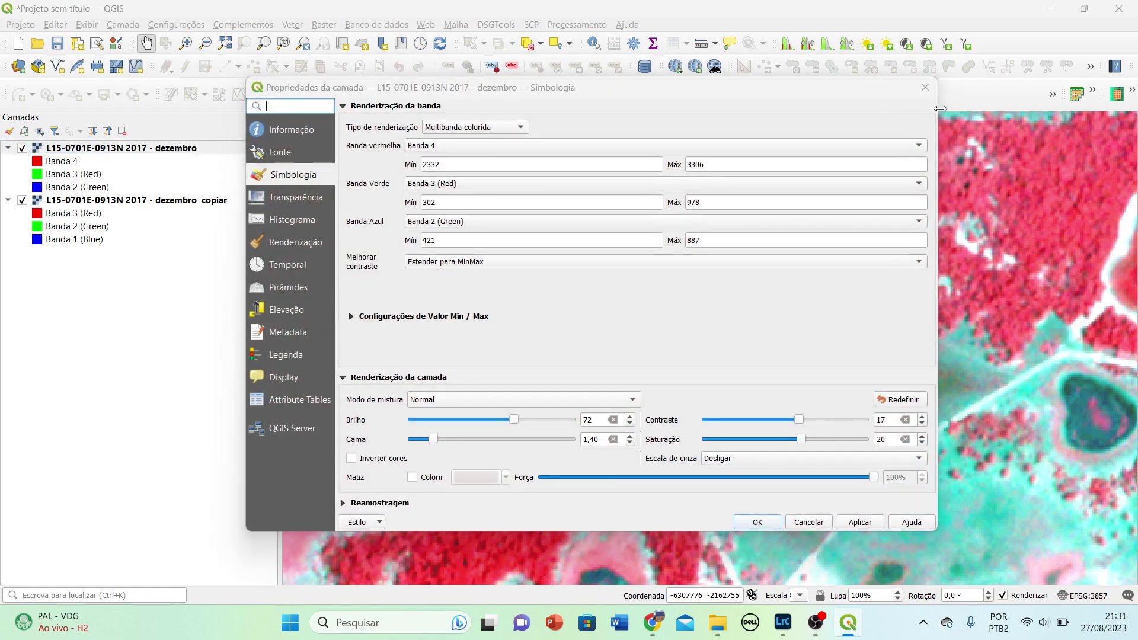
{"action": "left_click", "coordinate": [925, 87]}
{"action": "left_click", "coordinate": [23, 148]}
{"action": "left_click", "coordinate": [22, 148]}
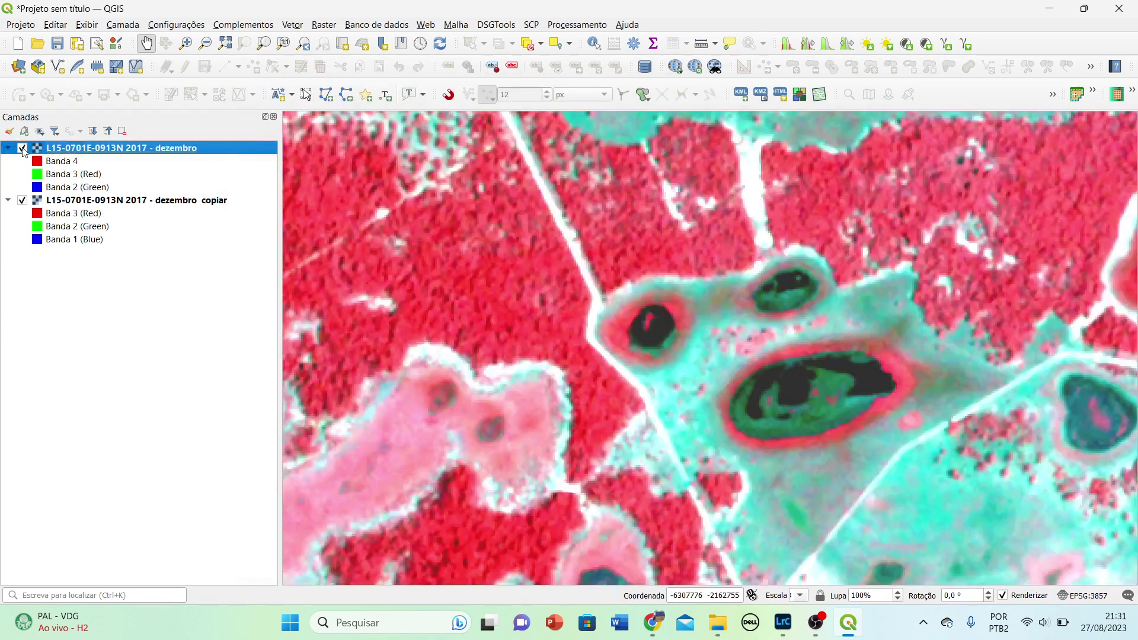
{"action": "left_click", "coordinate": [23, 149]}
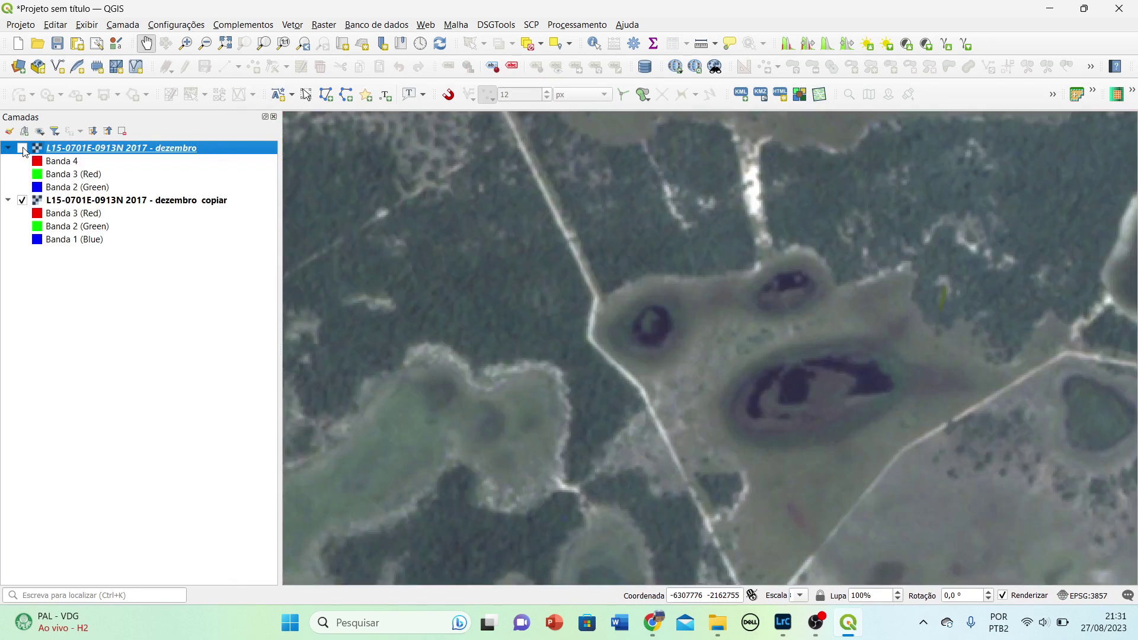
{"action": "left_click", "coordinate": [22, 148]}
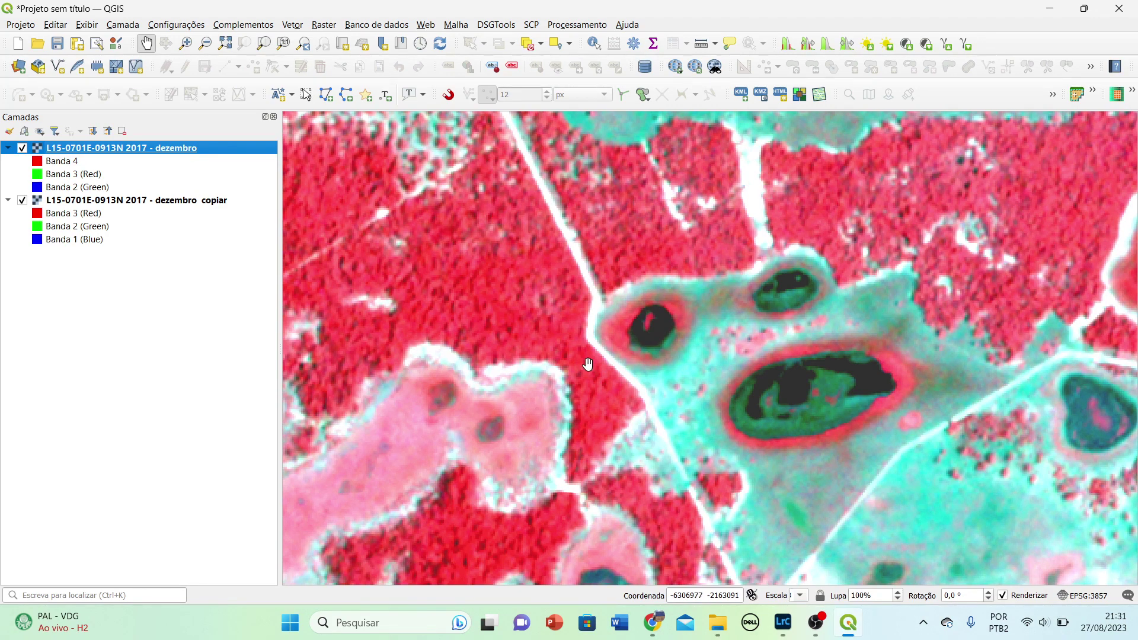
Step: Examine the ponds and forest south of the triangular area in false colour and compare the area with the natural-colour copy
{"action": "left_click_drag", "start_coordinate": [587, 470], "coordinate": [687, 230]}
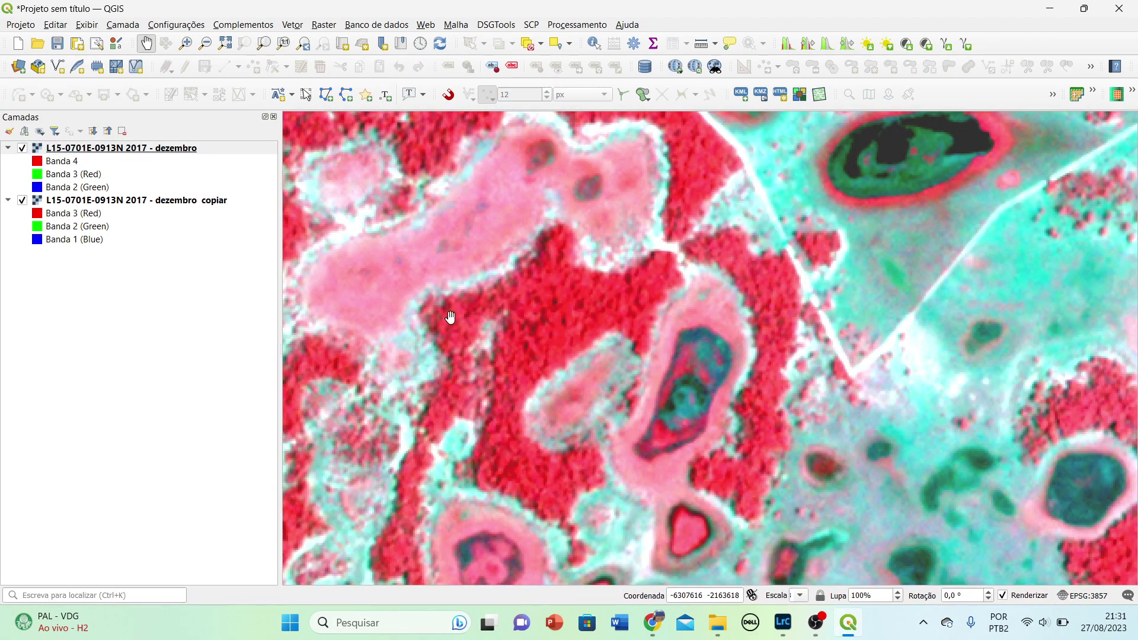
{"action": "left_click_drag", "start_coordinate": [945, 414], "coordinate": [593, 529]}
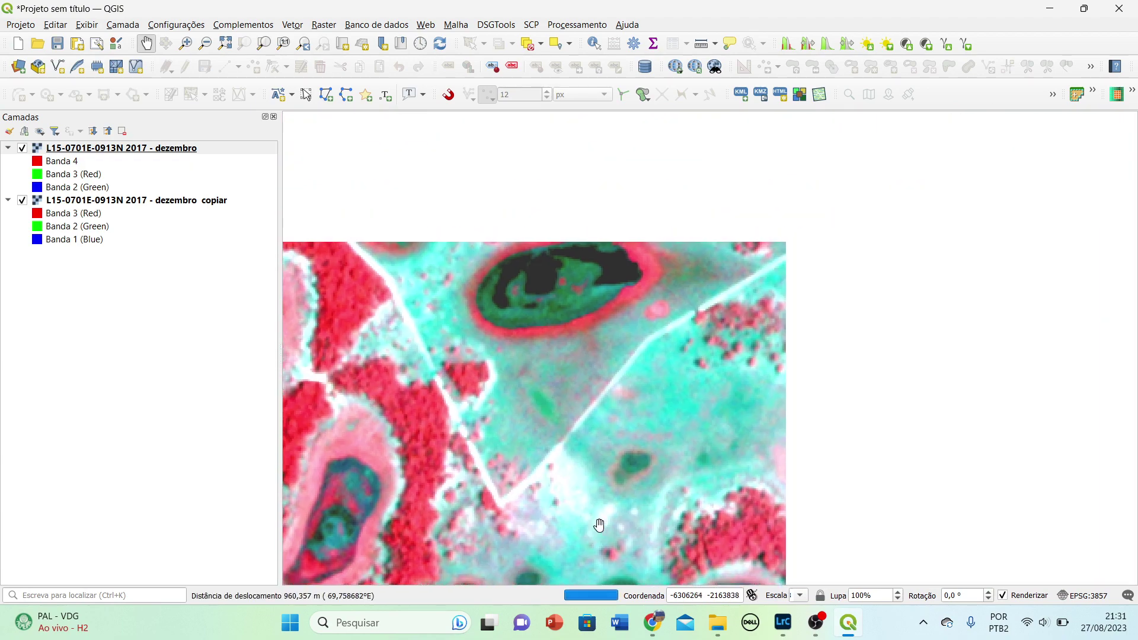
{"action": "left_click", "coordinate": [23, 149]}
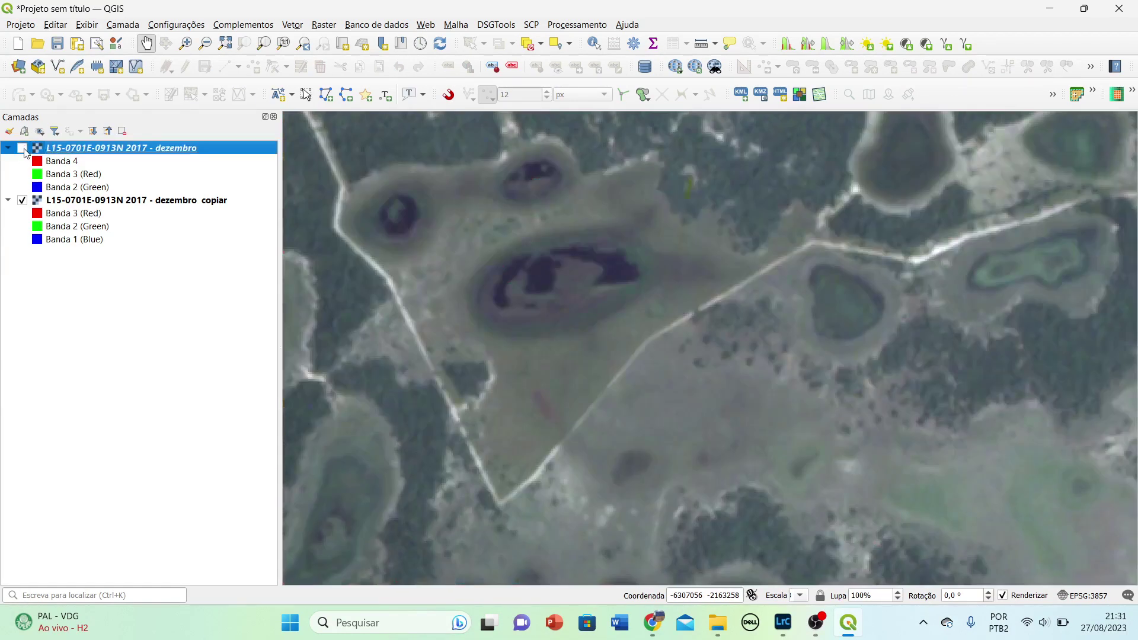
{"action": "left_click", "coordinate": [23, 150]}
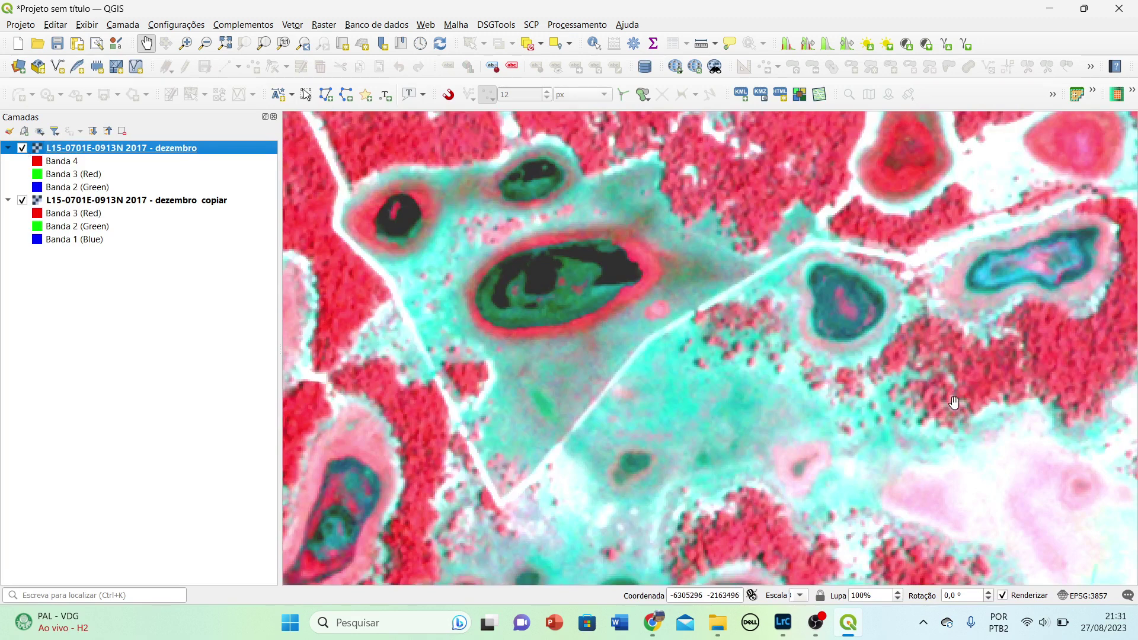
Step: Examine the reddish ponds northeast of the triangular area in false colour and compare them and the surrounding forest with the natural-colour copy
{"action": "left_click_drag", "start_coordinate": [952, 403], "coordinate": [676, 405]}
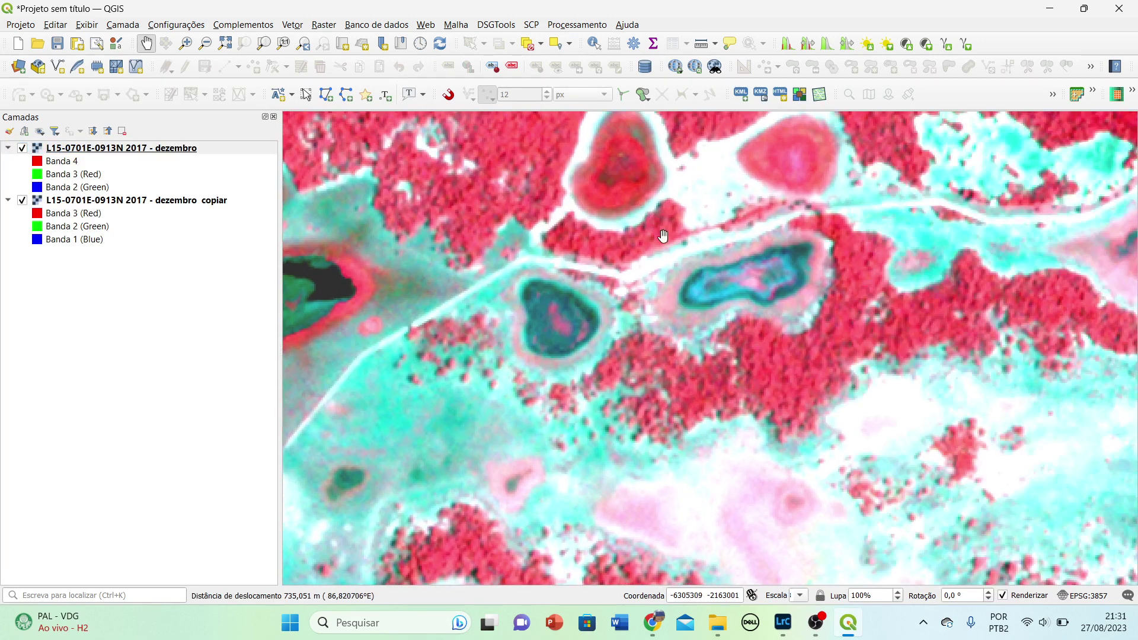
{"action": "left_click_drag", "start_coordinate": [663, 237], "coordinate": [728, 460]}
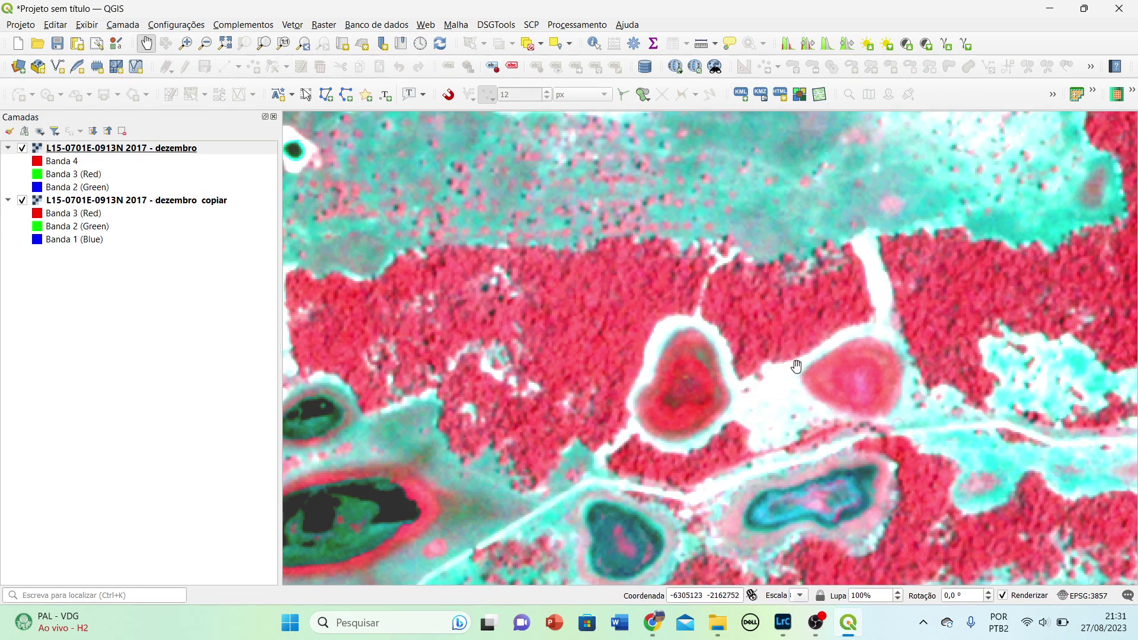
{"action": "left_click_drag", "start_coordinate": [913, 361], "coordinate": [578, 446]}
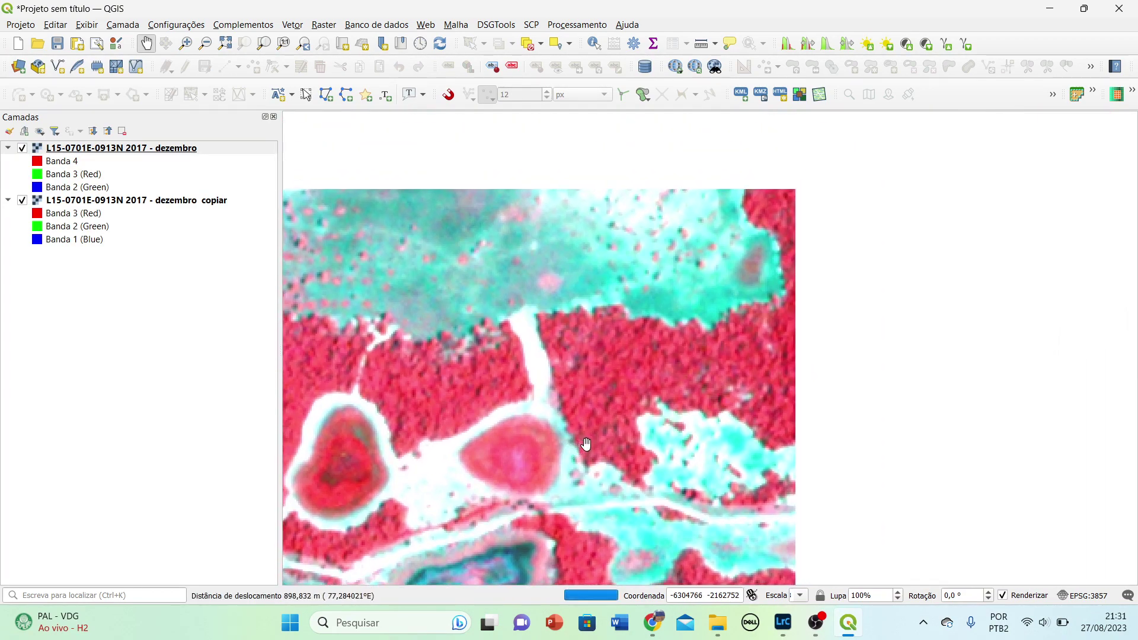
{"action": "left_click", "coordinate": [23, 149]}
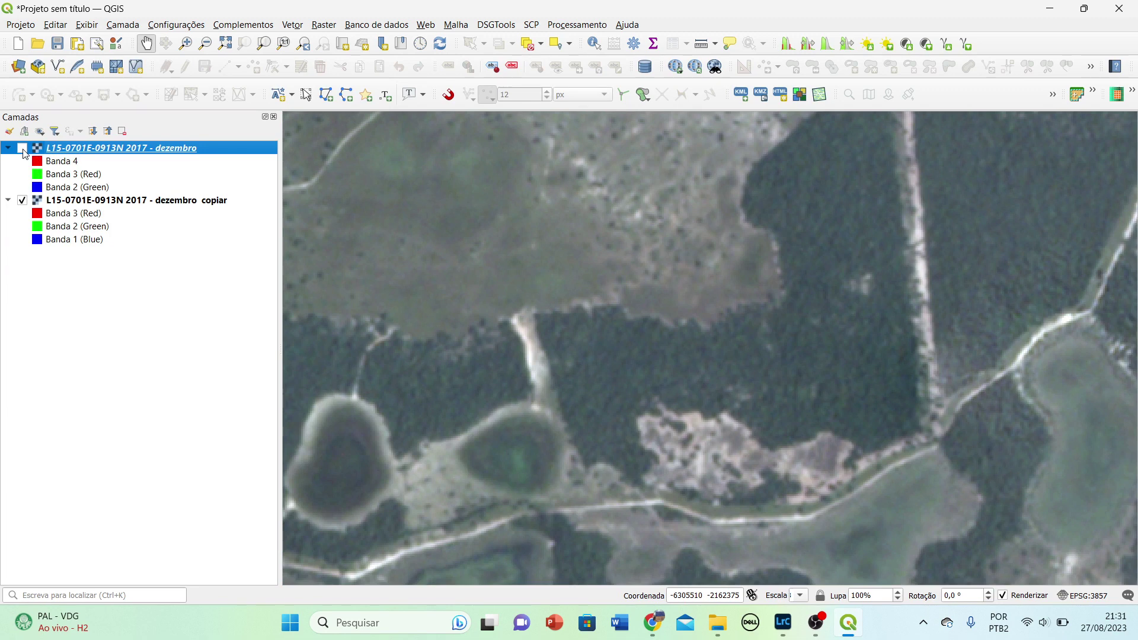
{"action": "left_click", "coordinate": [23, 148]}
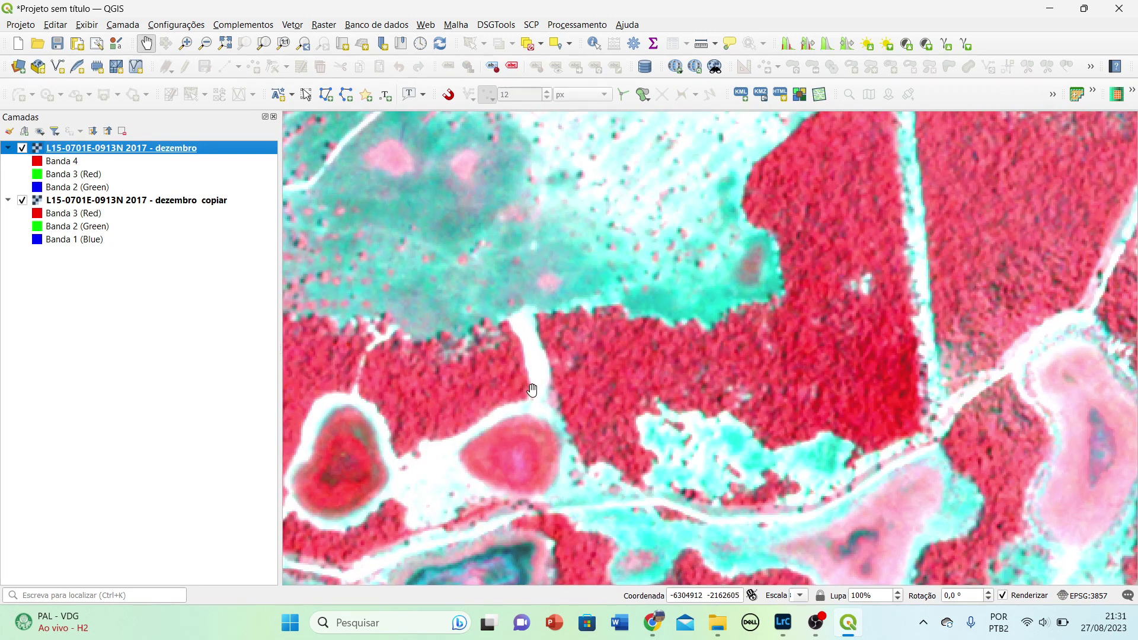
Step: Inspect the road-side ponds, forest blocks and open field northward to the elongated dark pond in false colour
{"action": "left_click_drag", "start_coordinate": [555, 413], "coordinate": [593, 208]}
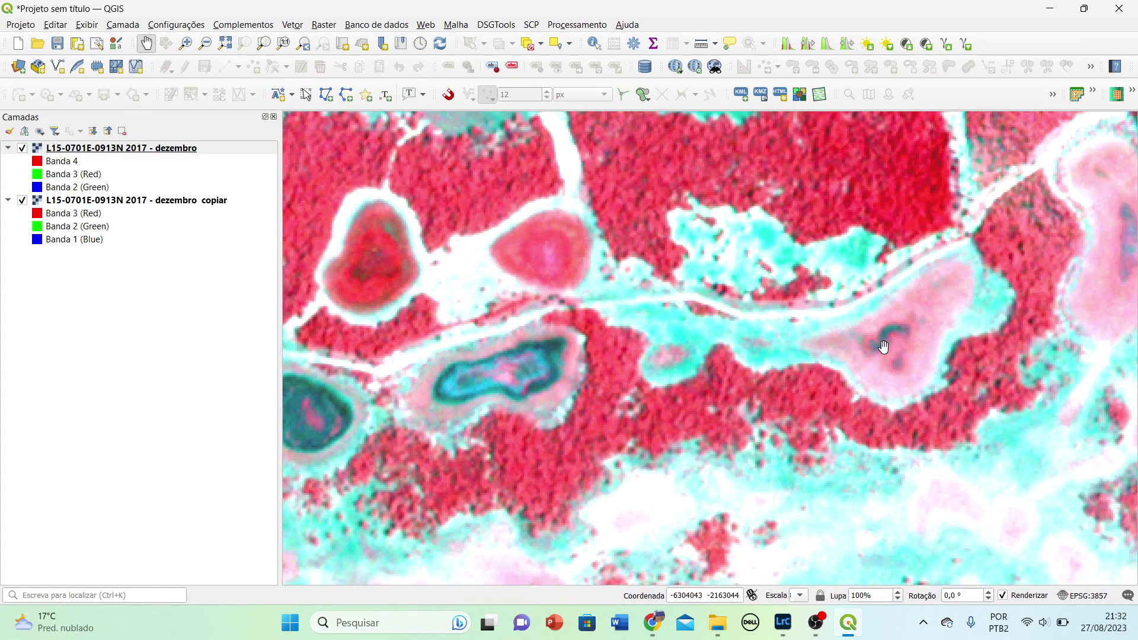
{"action": "left_click_drag", "start_coordinate": [600, 155], "coordinate": [667, 280]}
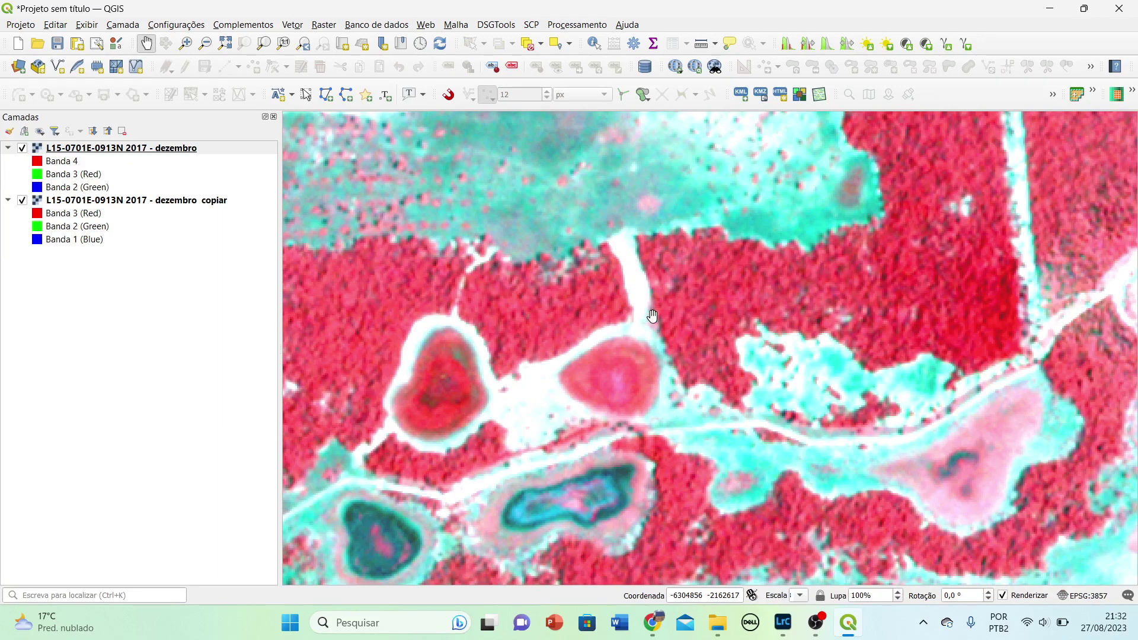
{"action": "left_click_drag", "start_coordinate": [630, 259], "coordinate": [722, 437]}
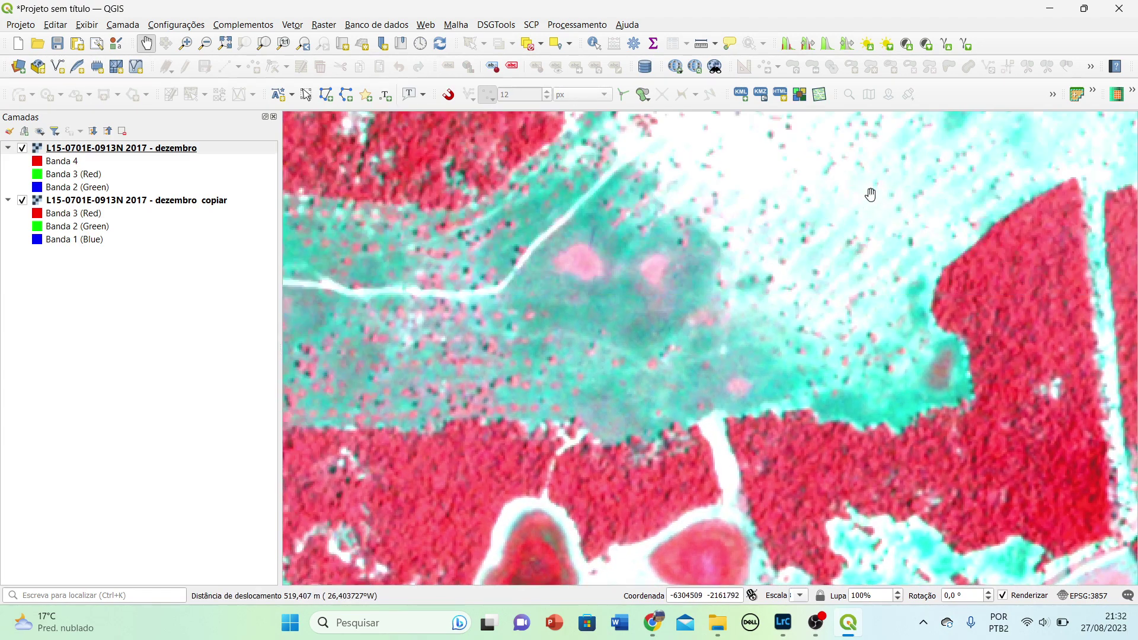
{"action": "left_click_drag", "start_coordinate": [876, 204], "coordinate": [803, 442]}
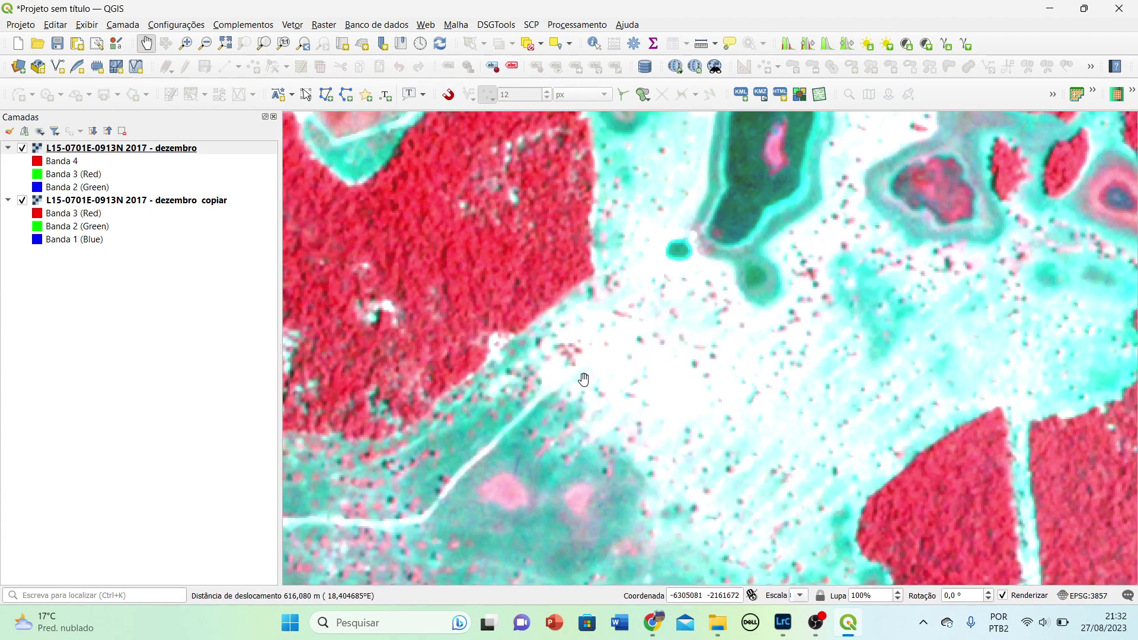
{"action": "left_click_drag", "start_coordinate": [828, 314], "coordinate": [819, 437]}
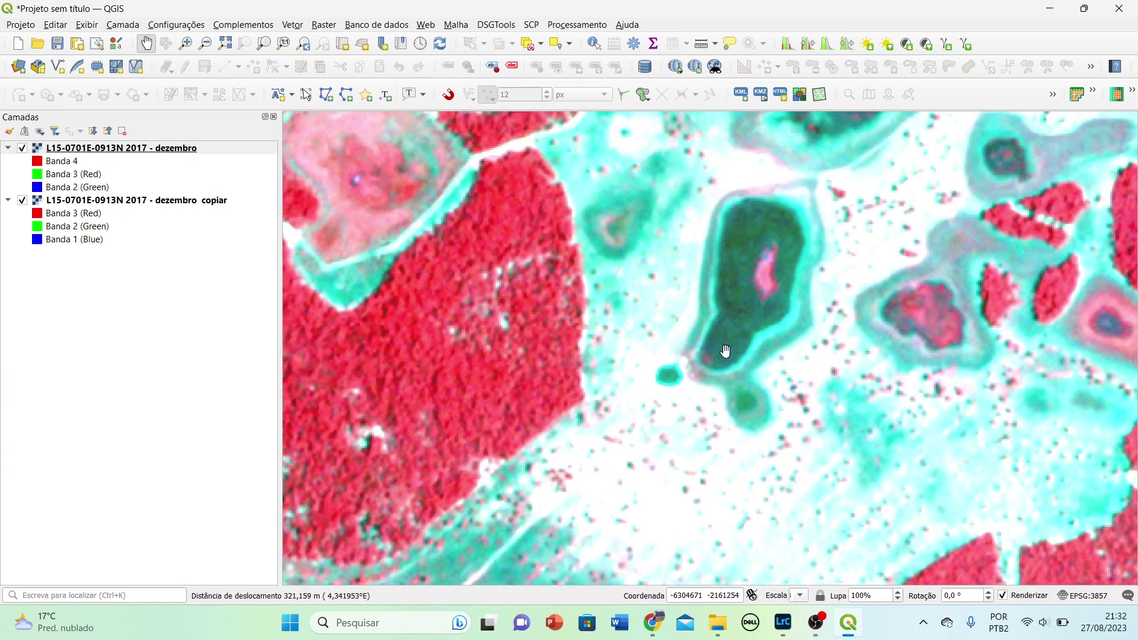
Step: Compare the elongated dark pond and the small pond beside it in the natural-colour and false-colour layers
{"action": "left_click_drag", "start_coordinate": [943, 286], "coordinate": [1080, 399]}
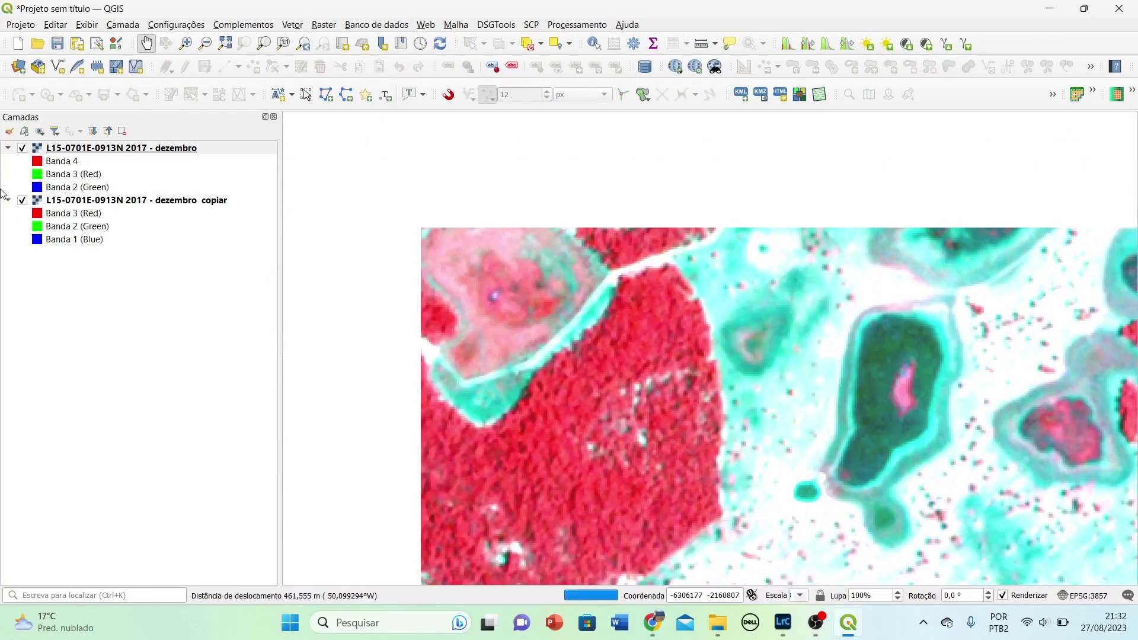
{"action": "left_click", "coordinate": [27, 153]}
{"action": "left_click_drag", "start_coordinate": [656, 520], "coordinate": [656, 354]}
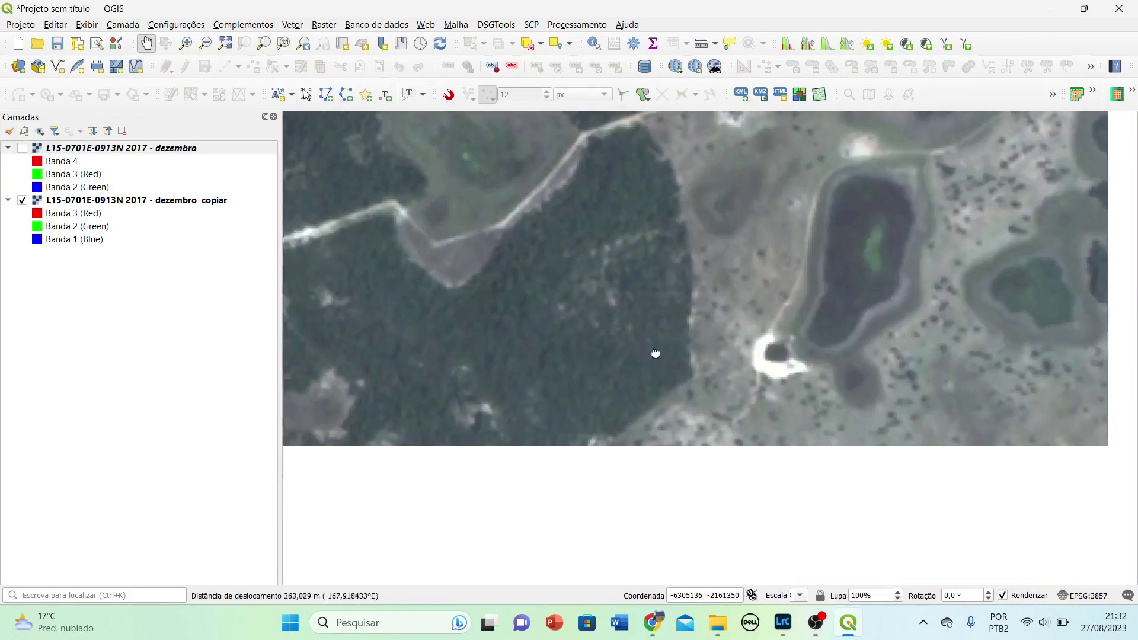
{"action": "left_click_drag", "start_coordinate": [737, 389], "coordinate": [673, 376]}
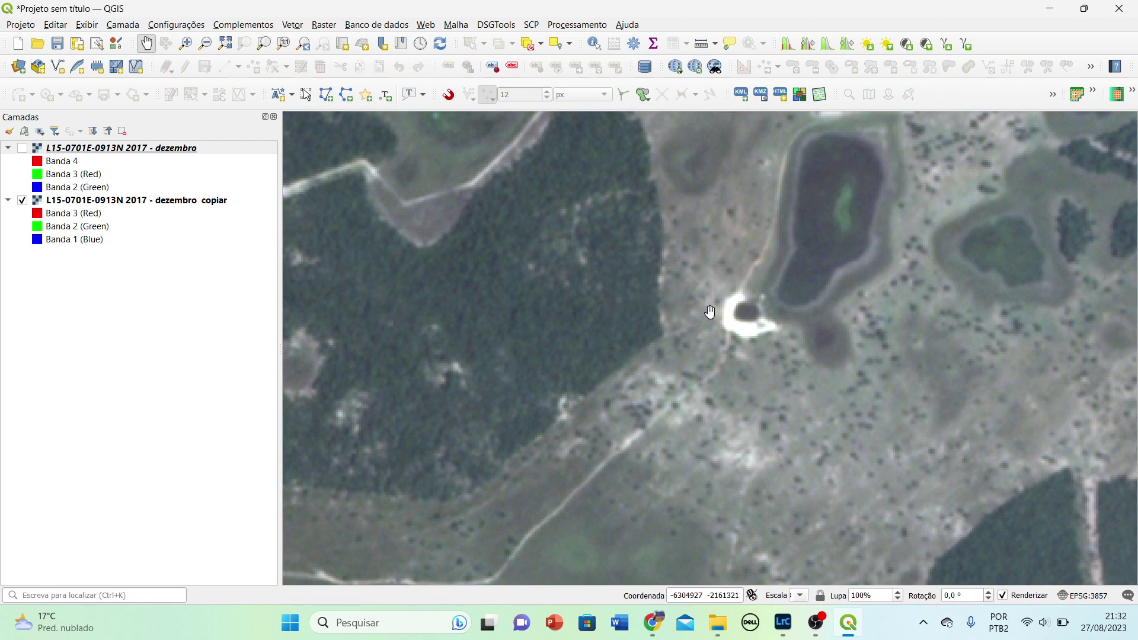
{"action": "left_click", "coordinate": [25, 149]}
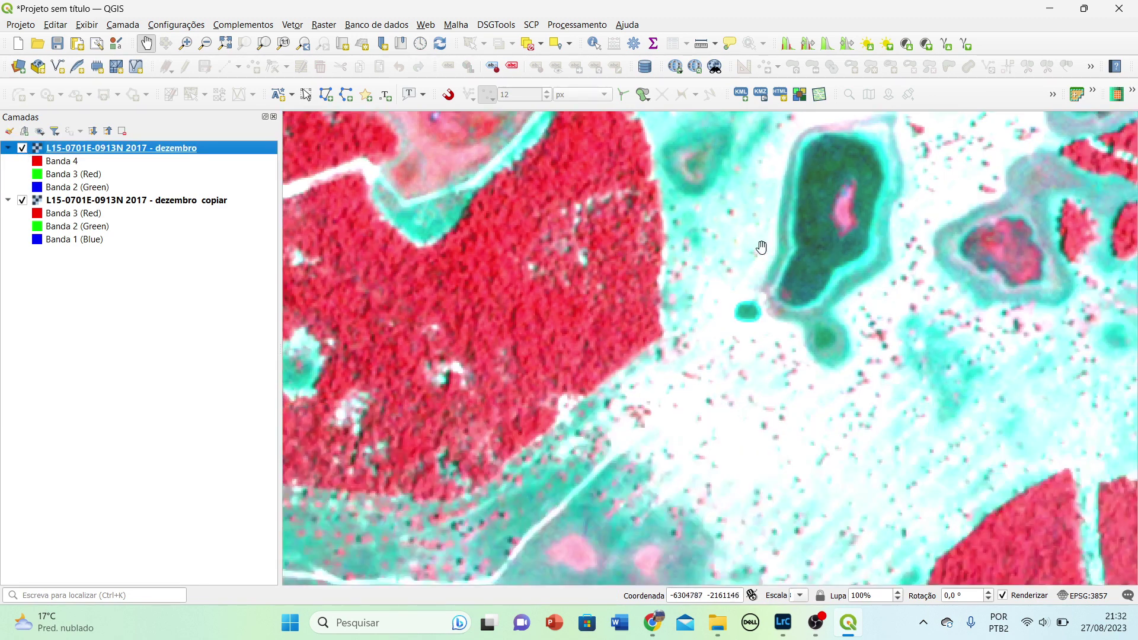
Step: Survey the wider false-colour mosaic from the northern ponds to the rectangular dark pond southwest of the triangular area
{"action": "left_click_drag", "start_coordinate": [993, 426], "coordinate": [664, 541]}
{"action": "left_click_drag", "start_coordinate": [595, 228], "coordinate": [699, 394]}
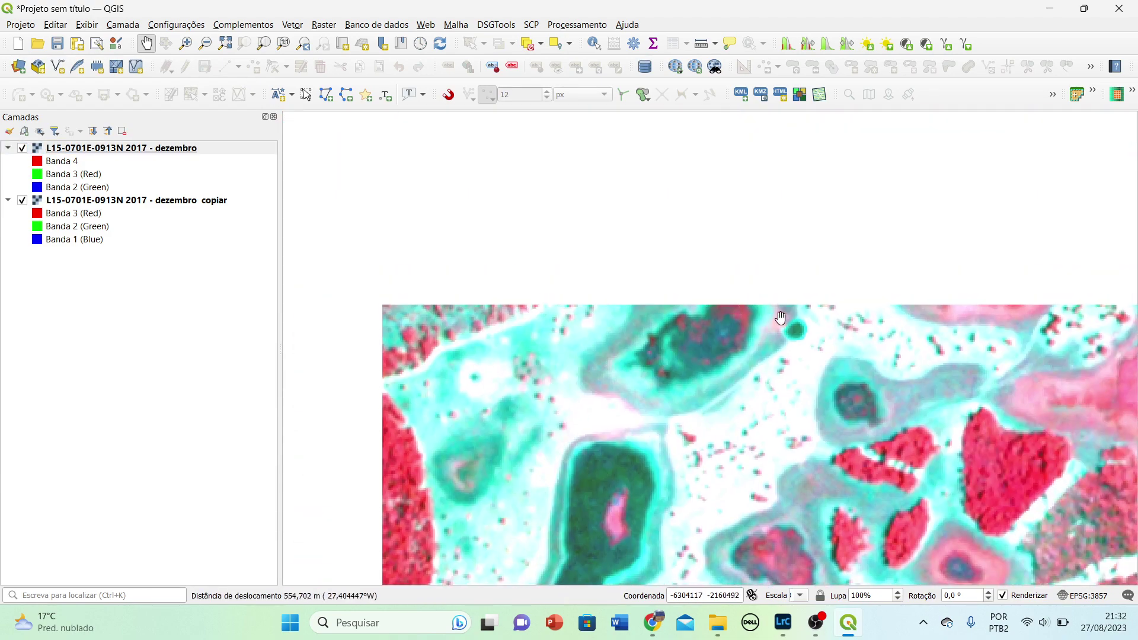
{"action": "scroll", "coordinate": [789, 306], "scroll_direction": "down", "scroll_amount": 3}
{"action": "key", "text": "ctrl+shift+f"}
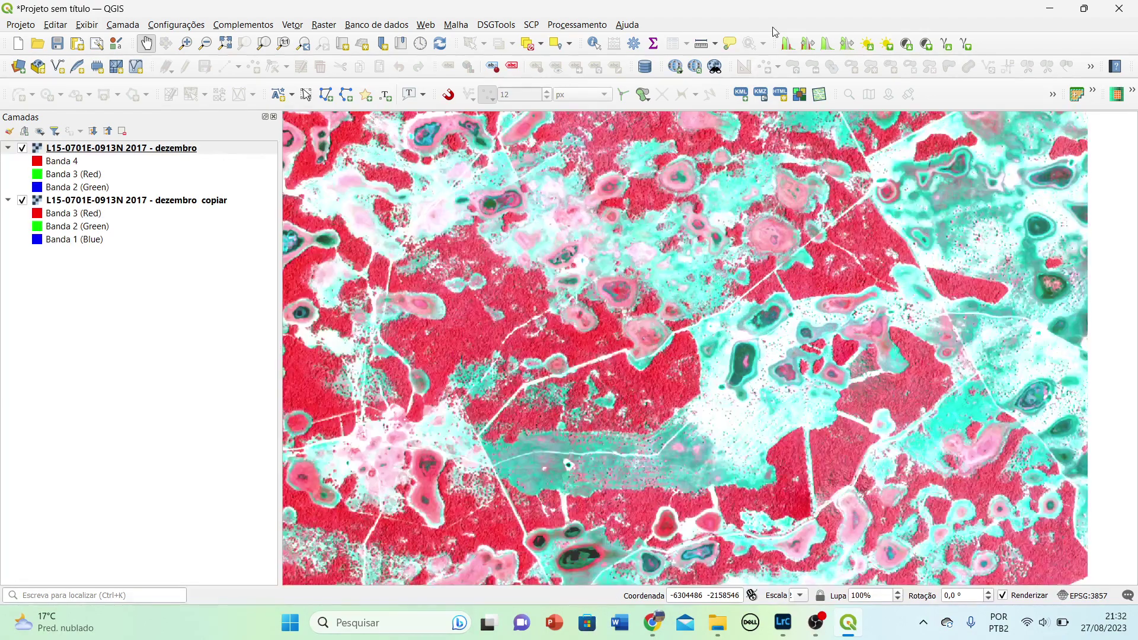
{"action": "left_click_drag", "start_coordinate": [576, 520], "coordinate": [664, 217]}
{"action": "scroll", "coordinate": [653, 165], "scroll_direction": "up", "scroll_amount": 2}
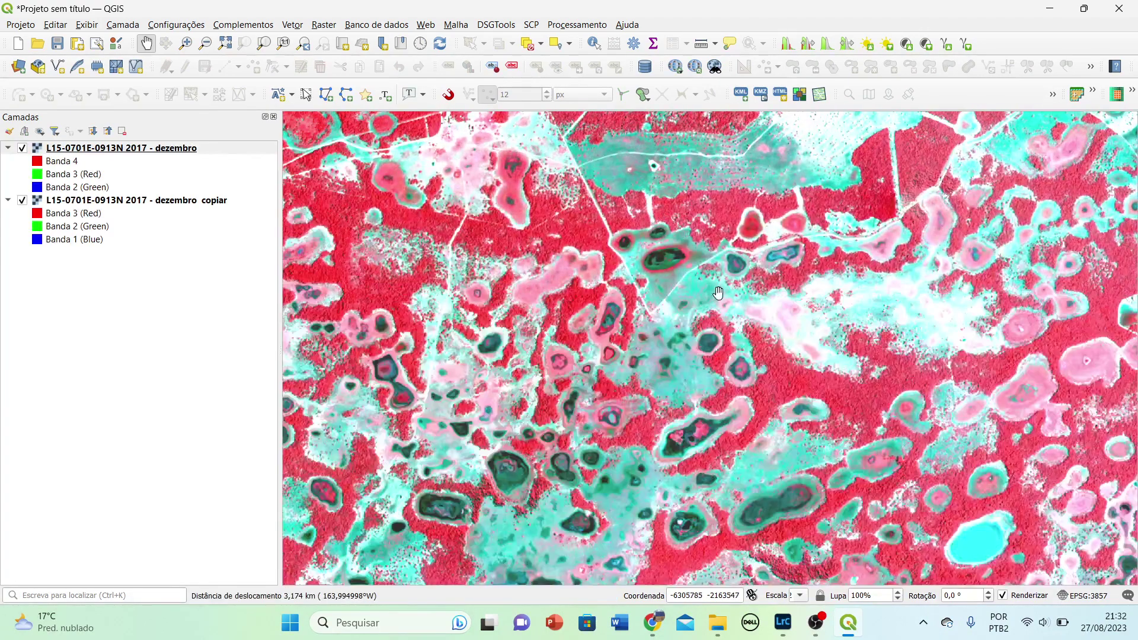
{"action": "left_click_drag", "start_coordinate": [687, 468], "coordinate": [845, 359]}
{"action": "scroll", "coordinate": [563, 347], "scroll_direction": "up", "scroll_amount": 2}
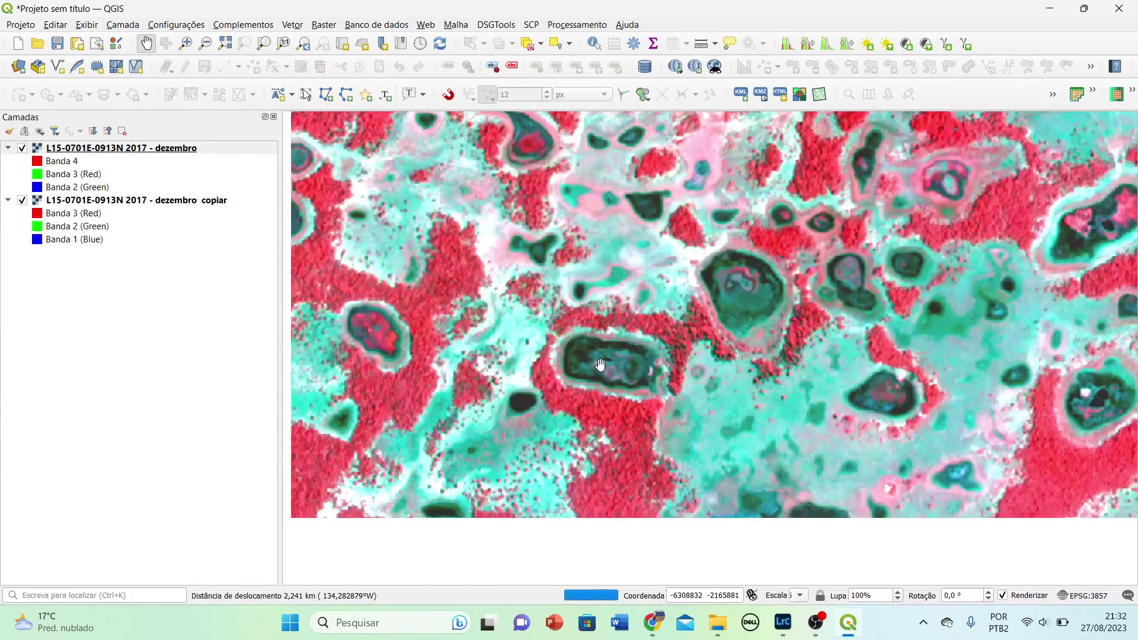
Step: Inspect the rectangular dark pond and the dense forest south of it up close in false colour
{"action": "scroll", "coordinate": [564, 347], "scroll_direction": "up", "scroll_amount": 1}
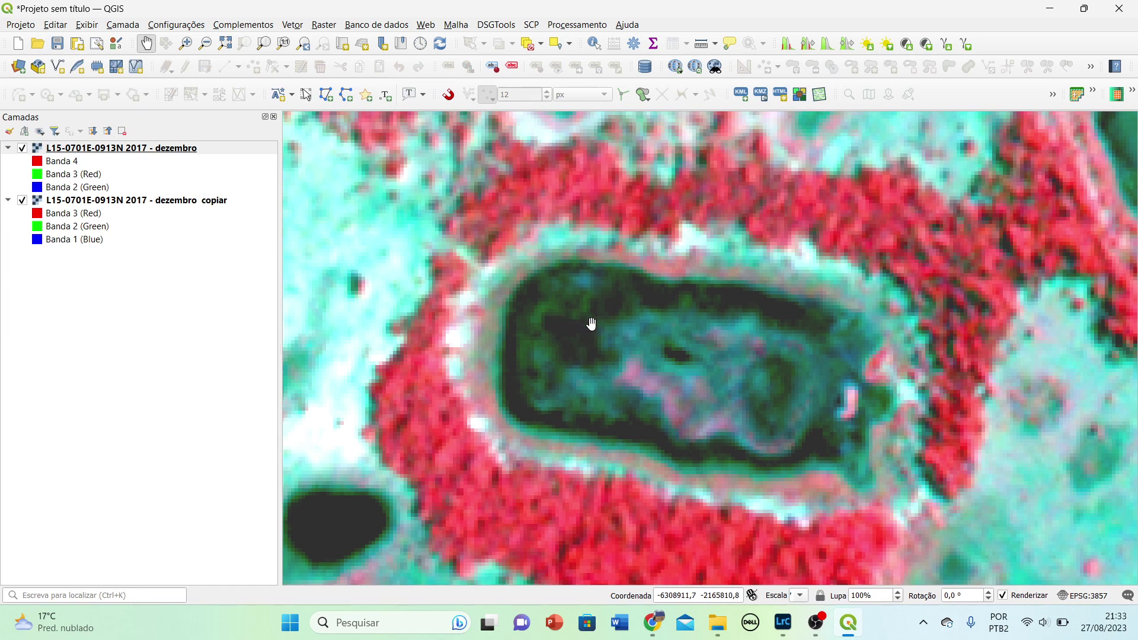
{"action": "scroll", "coordinate": [604, 318], "scroll_direction": "down", "scroll_amount": 2}
{"action": "scroll", "coordinate": [601, 395], "scroll_direction": "up", "scroll_amount": 3}
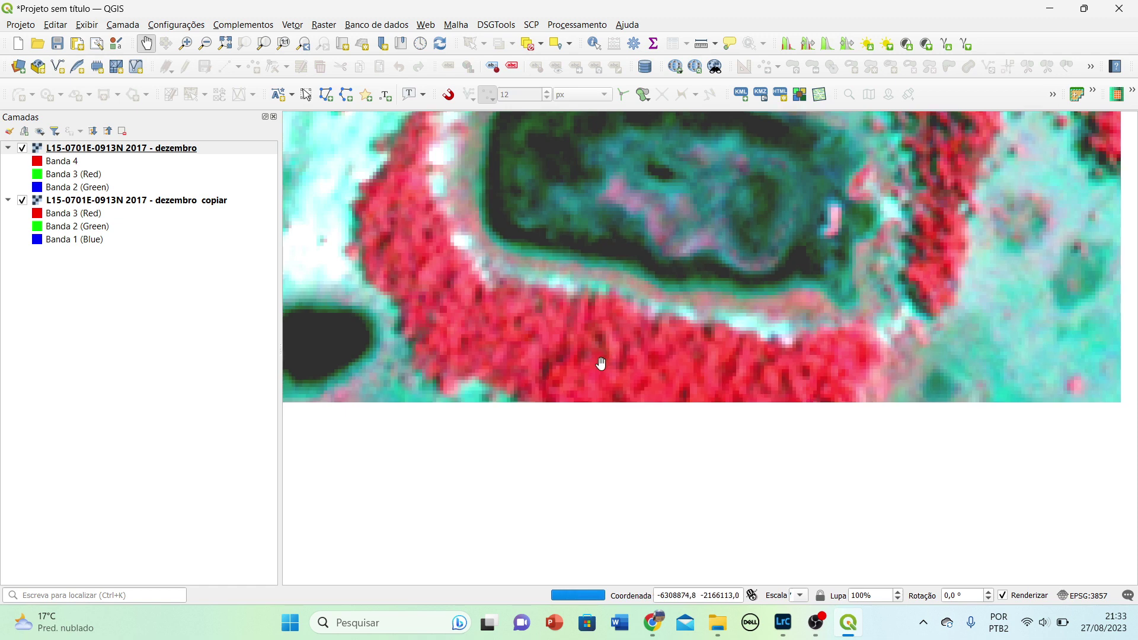
{"action": "scroll", "coordinate": [600, 363], "scroll_direction": "up", "scroll_amount": 1}
{"action": "left_click_drag", "start_coordinate": [609, 418], "coordinate": [524, 236]}
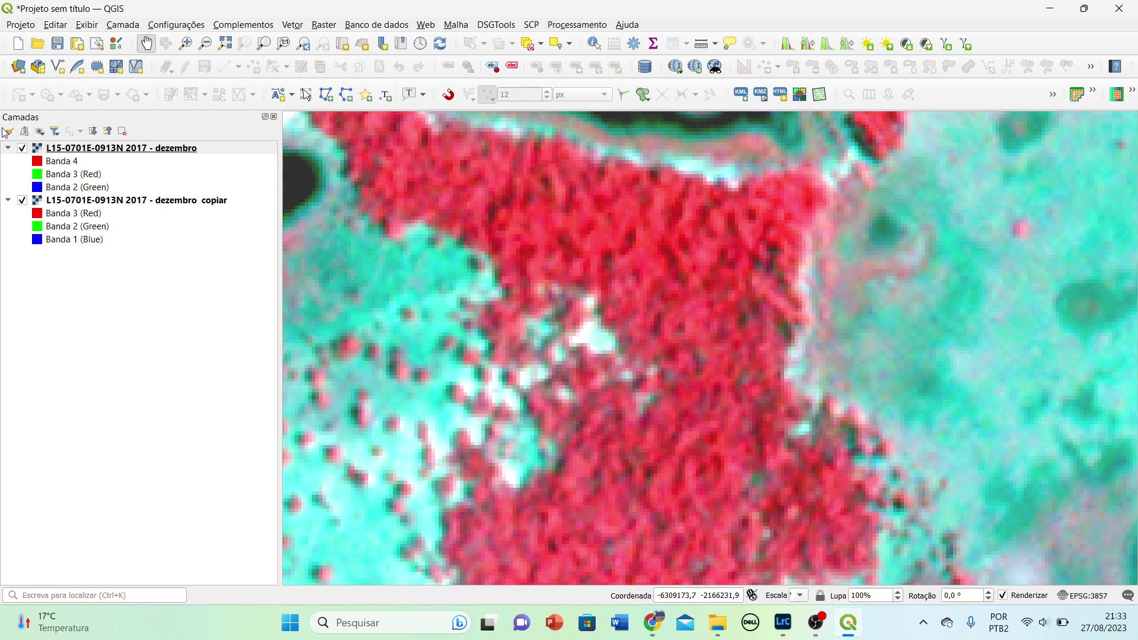
Step: Apply a local cumulative cut stretch to the natural-colour copy over the forest and compare it with the false-colour layer
{"action": "left_click", "coordinate": [22, 149]}
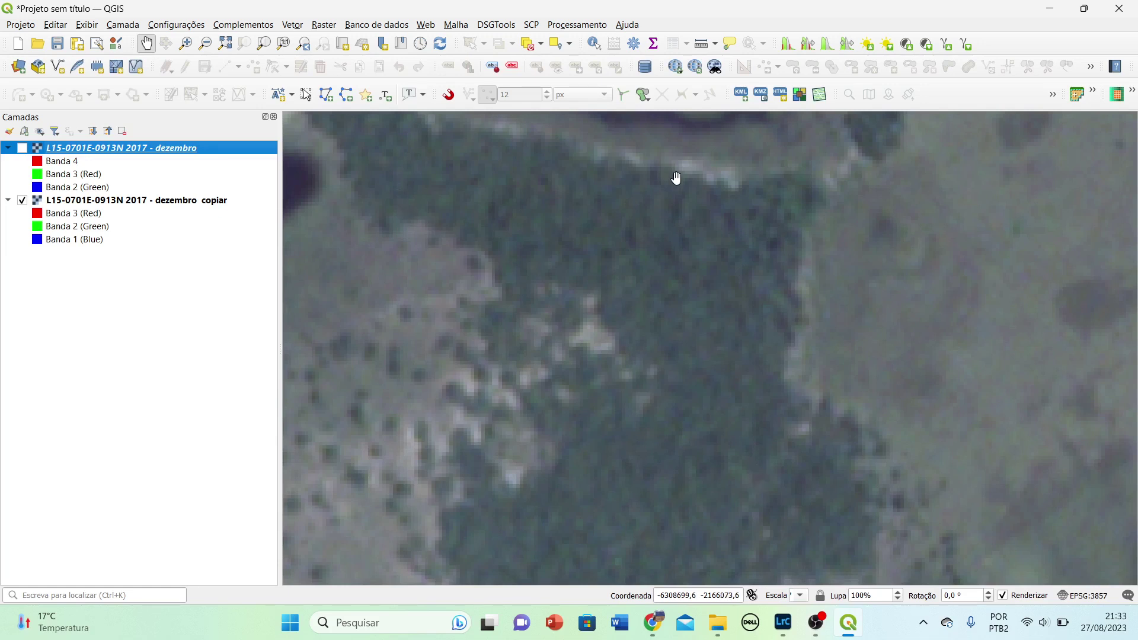
{"action": "left_click", "coordinate": [135, 202]}
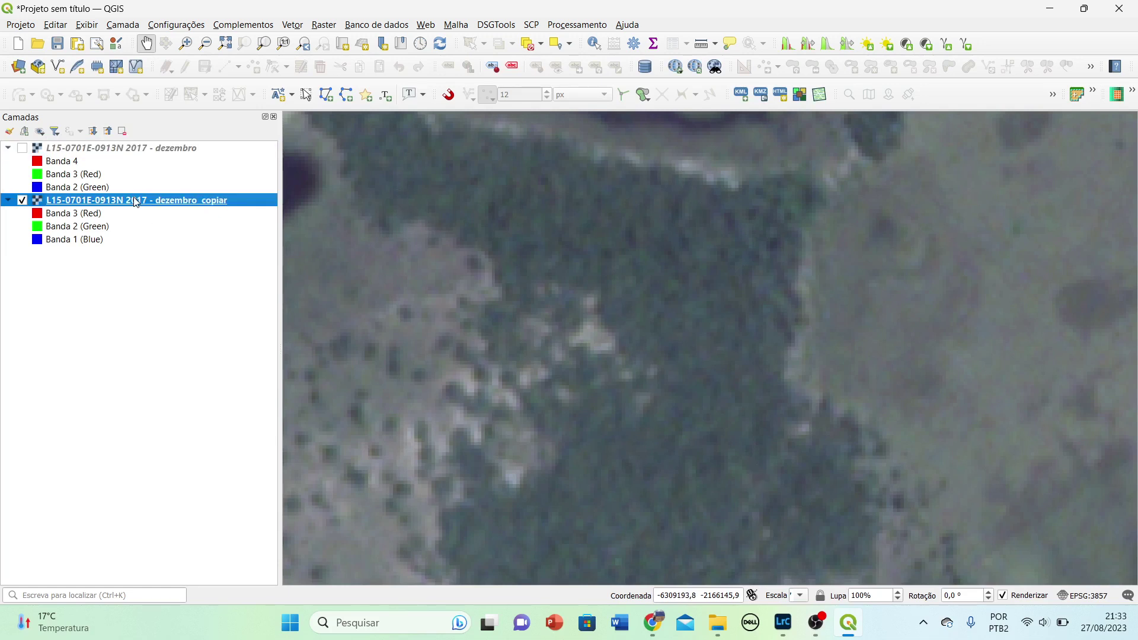
{"action": "left_click", "coordinate": [788, 44]}
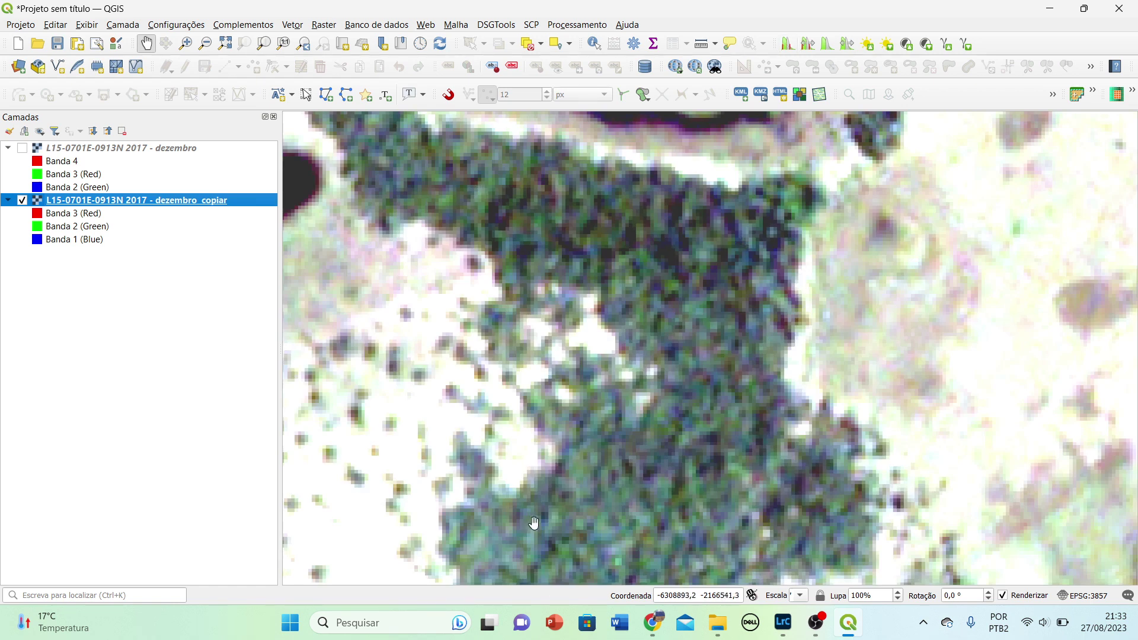
{"action": "left_click", "coordinate": [23, 148]}
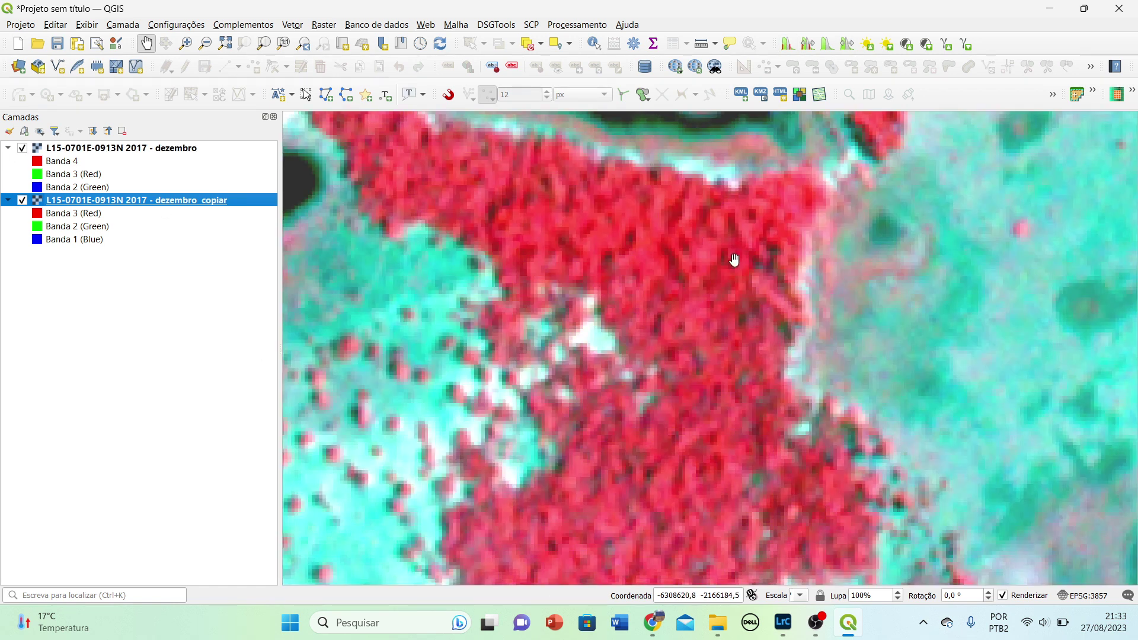
Step: Examine the ponds and open vegetation east of the rectangular pond in false colour, including the long pond with pink patches
{"action": "scroll", "coordinate": [712, 445], "scroll_direction": "down", "scroll_amount": 1}
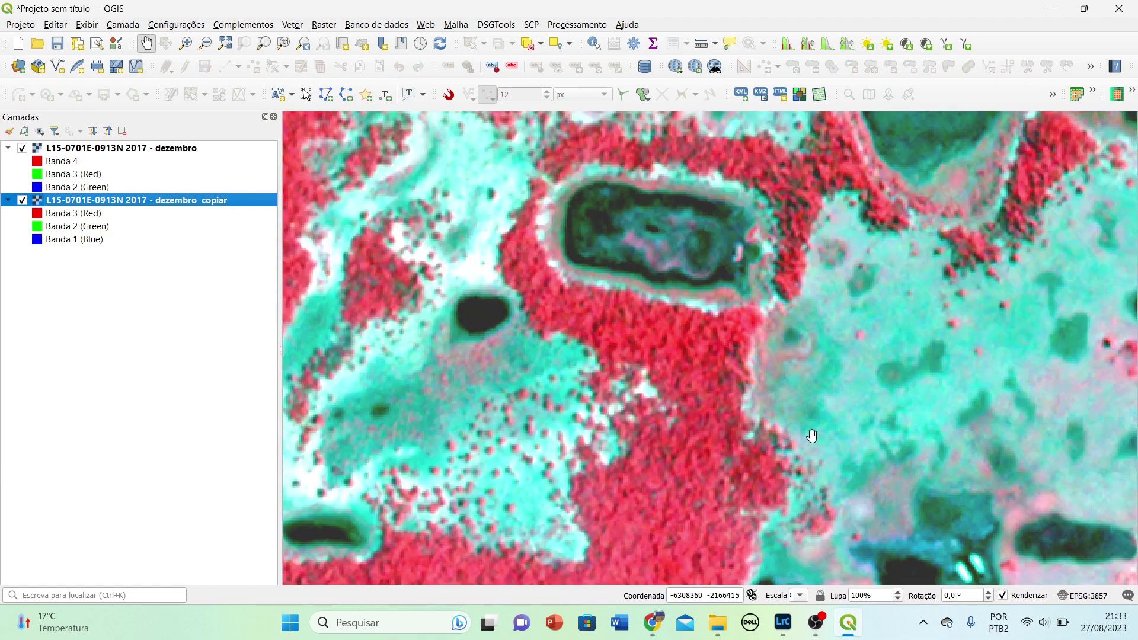
{"action": "scroll", "coordinate": [815, 437], "scroll_direction": "down", "scroll_amount": 1}
{"action": "left_click_drag", "start_coordinate": [833, 442], "coordinate": [561, 409]}
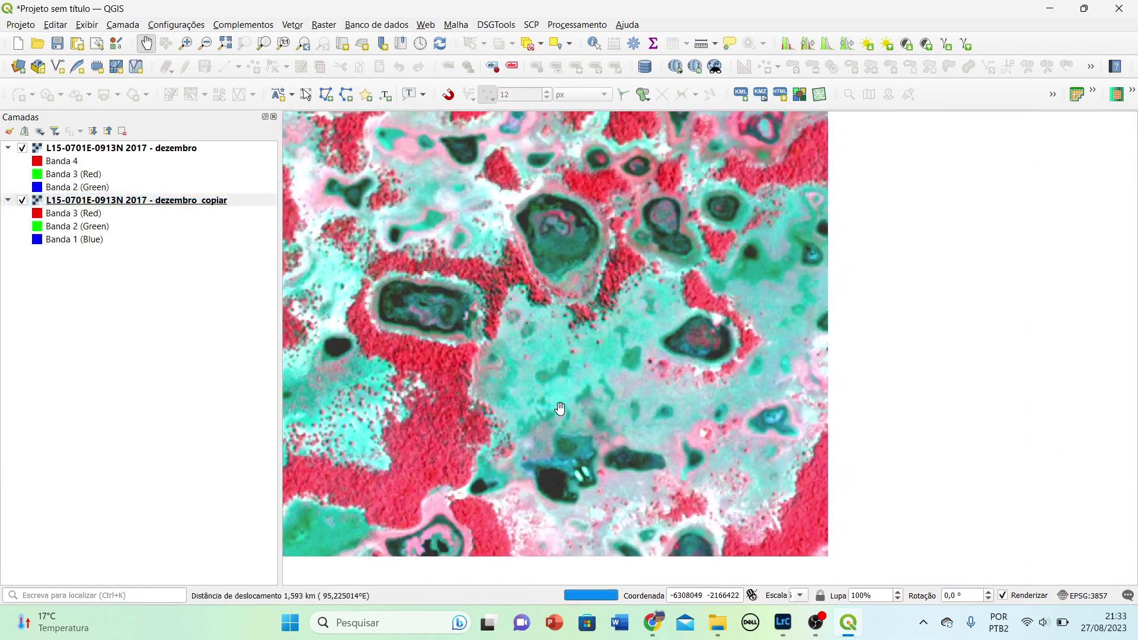
{"action": "scroll", "coordinate": [620, 362], "scroll_direction": "down", "scroll_amount": 1}
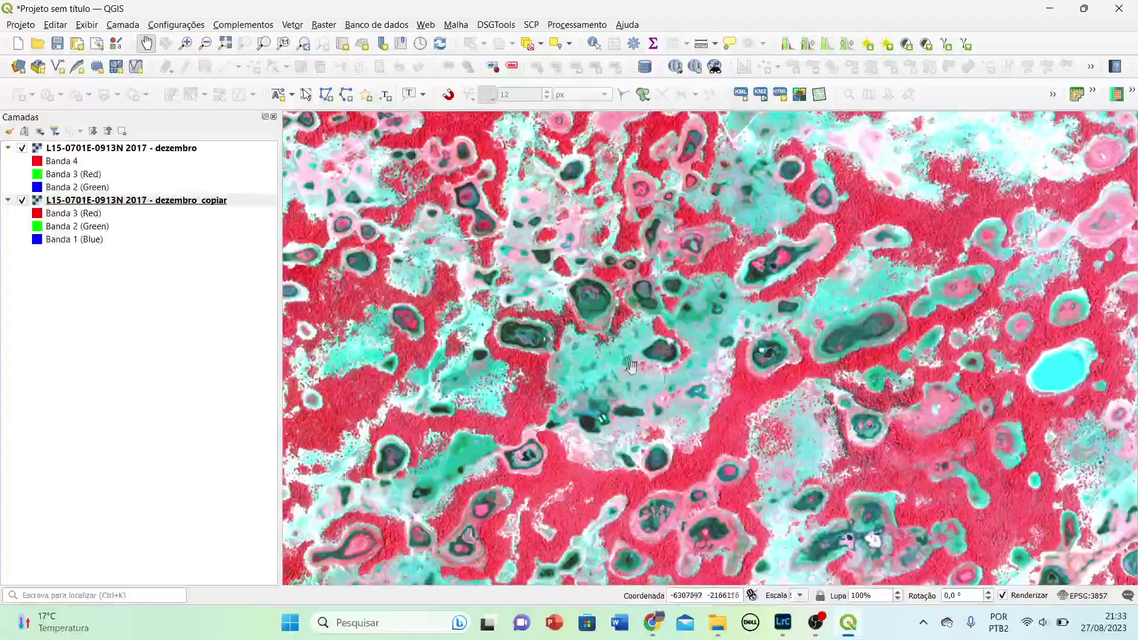
{"action": "scroll", "coordinate": [805, 409], "scroll_direction": "up", "scroll_amount": 2}
{"action": "left_click_drag", "start_coordinate": [719, 244], "coordinate": [590, 514]}
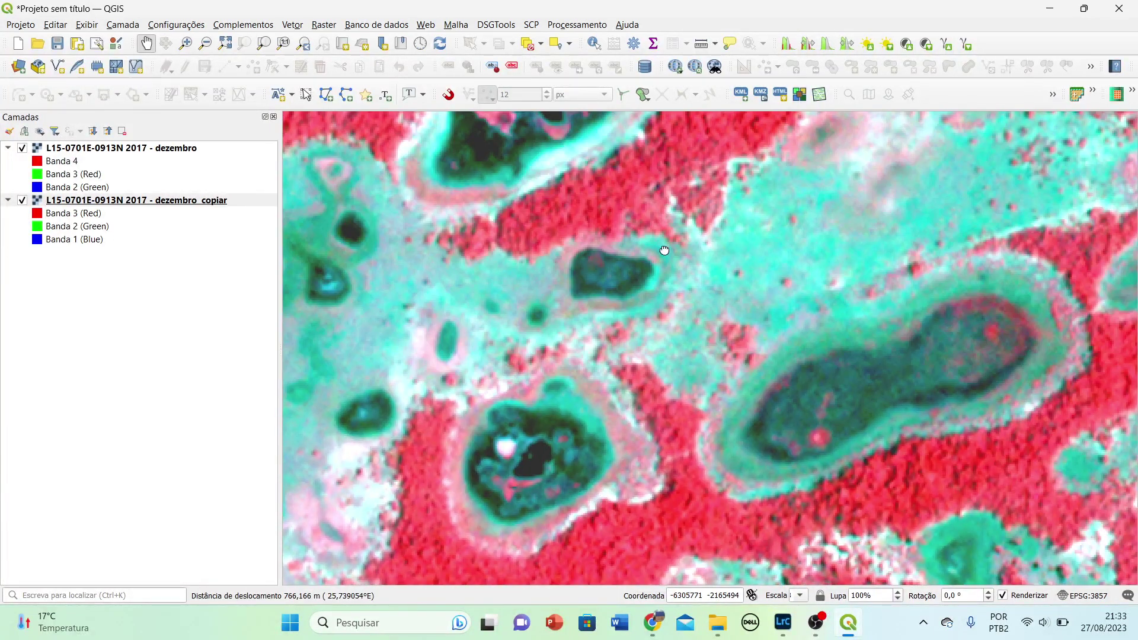
{"action": "left_click_drag", "start_coordinate": [665, 251], "coordinate": [812, 520]}
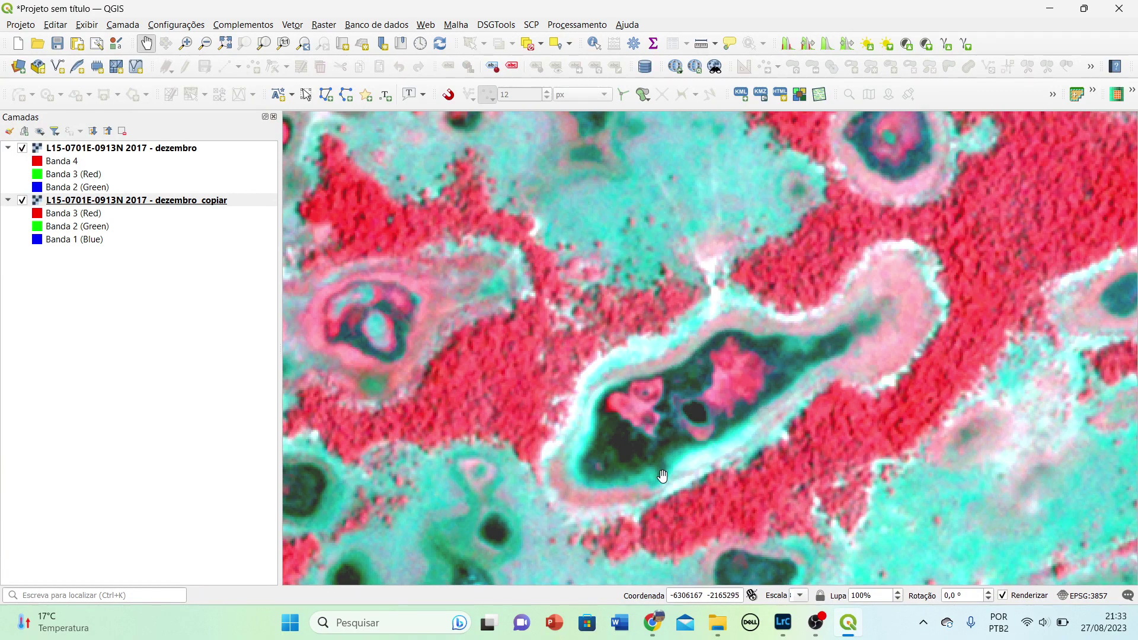
Step: Review the pond cluster westward in false colour and return to the rectangular pond and the small black pond beside it
{"action": "scroll", "coordinate": [540, 340], "scroll_direction": "down", "scroll_amount": 1}
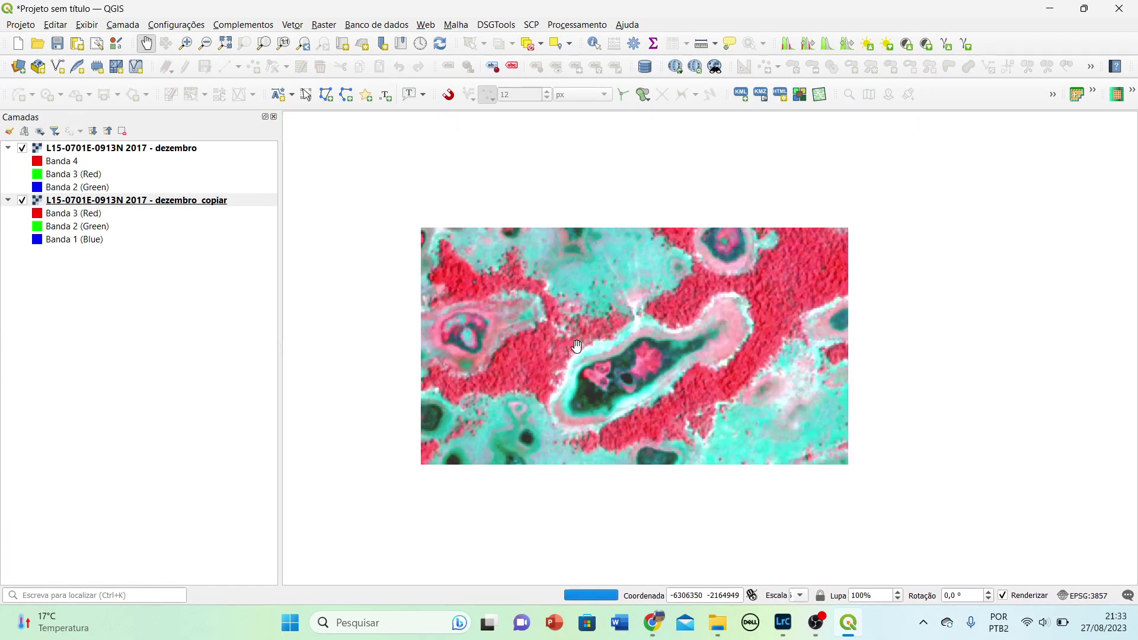
{"action": "left_click_drag", "start_coordinate": [426, 429], "coordinate": [560, 335]}
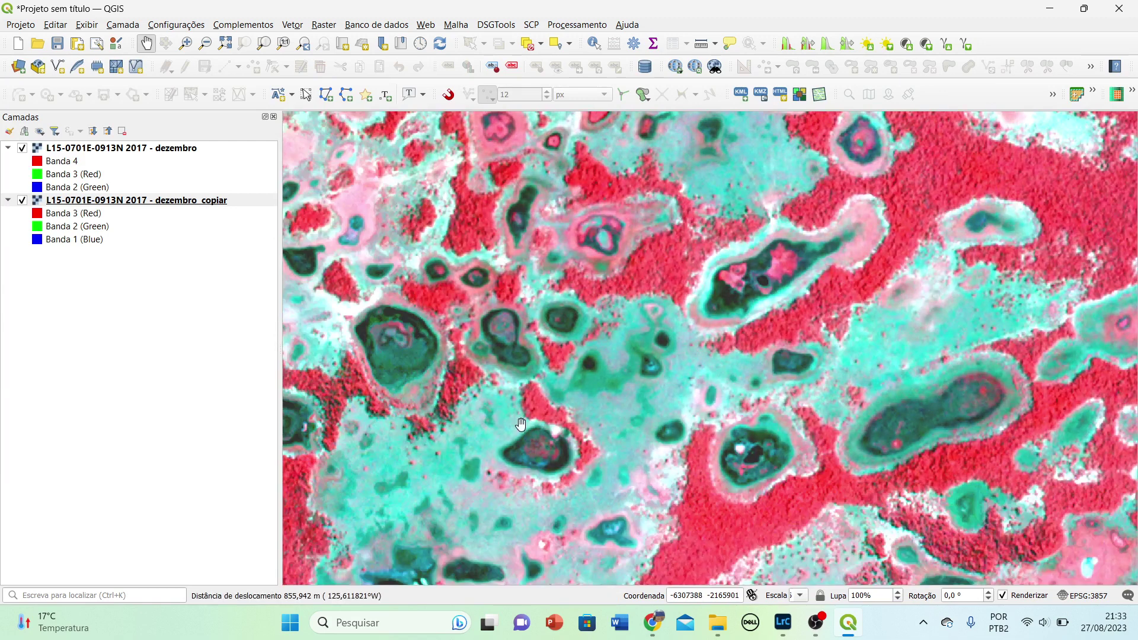
{"action": "left_click_drag", "start_coordinate": [438, 388], "coordinate": [689, 453]}
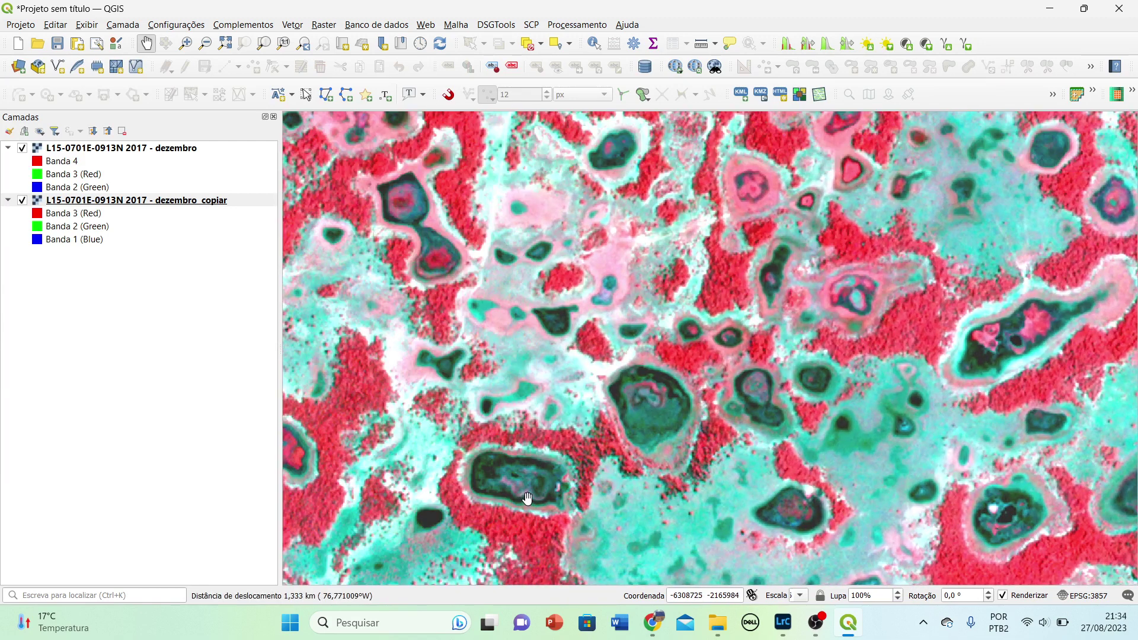
{"action": "scroll", "coordinate": [523, 503], "scroll_direction": "up", "scroll_amount": 1}
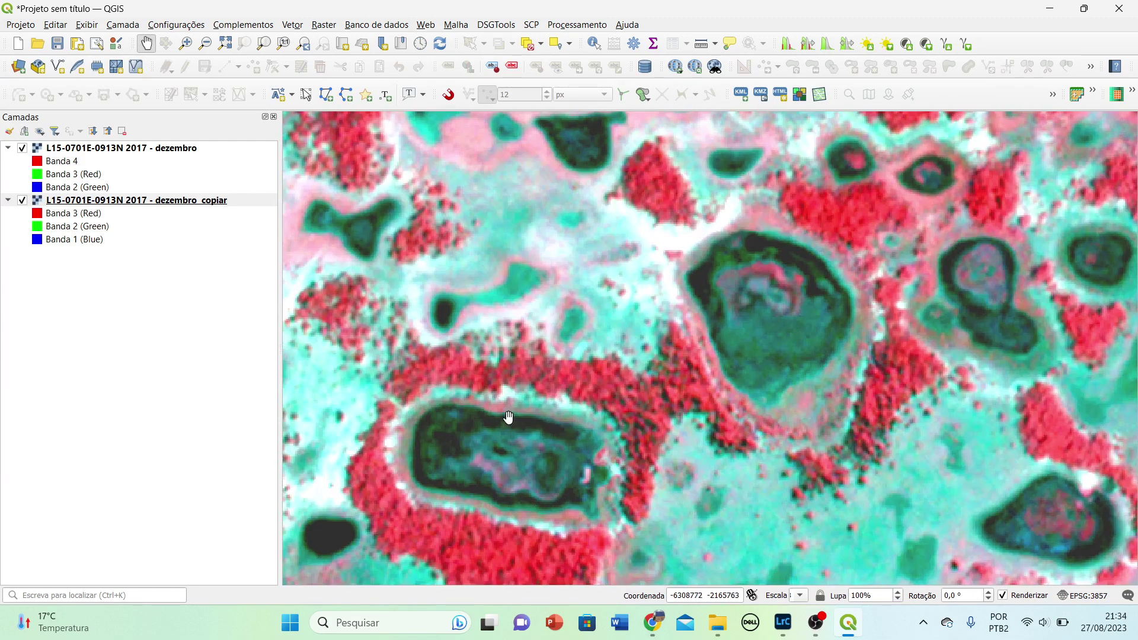
{"action": "left_click_drag", "start_coordinate": [424, 465], "coordinate": [717, 303]}
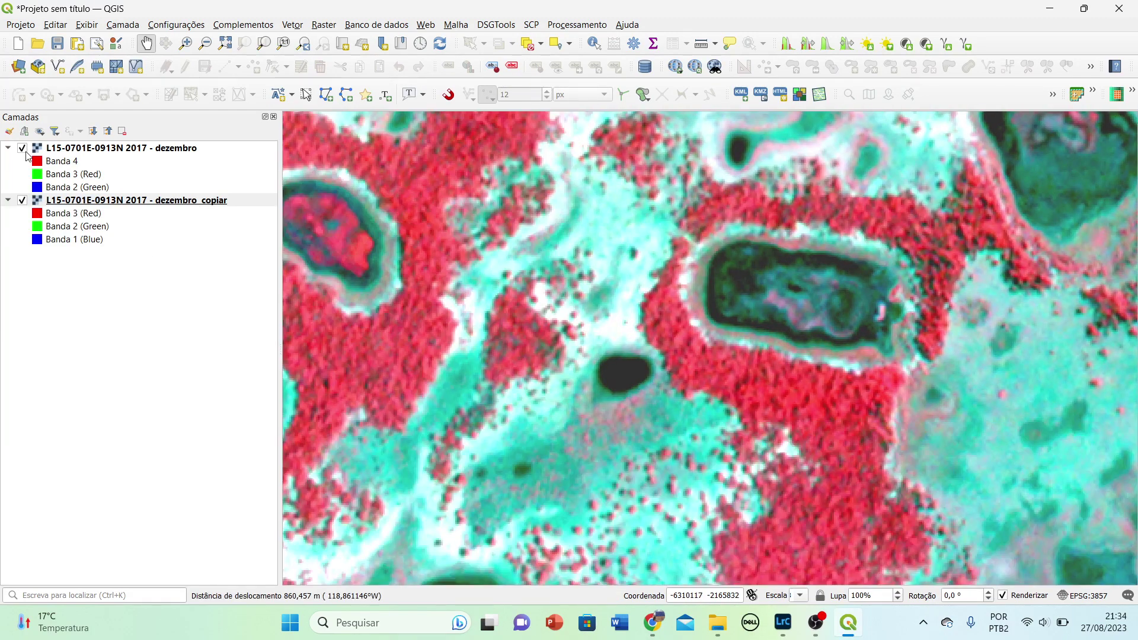
Step: Hide the false-colour layer and examine the small round ponds northwest of the rectangular pond in natural colour
{"action": "left_click", "coordinate": [22, 148]}
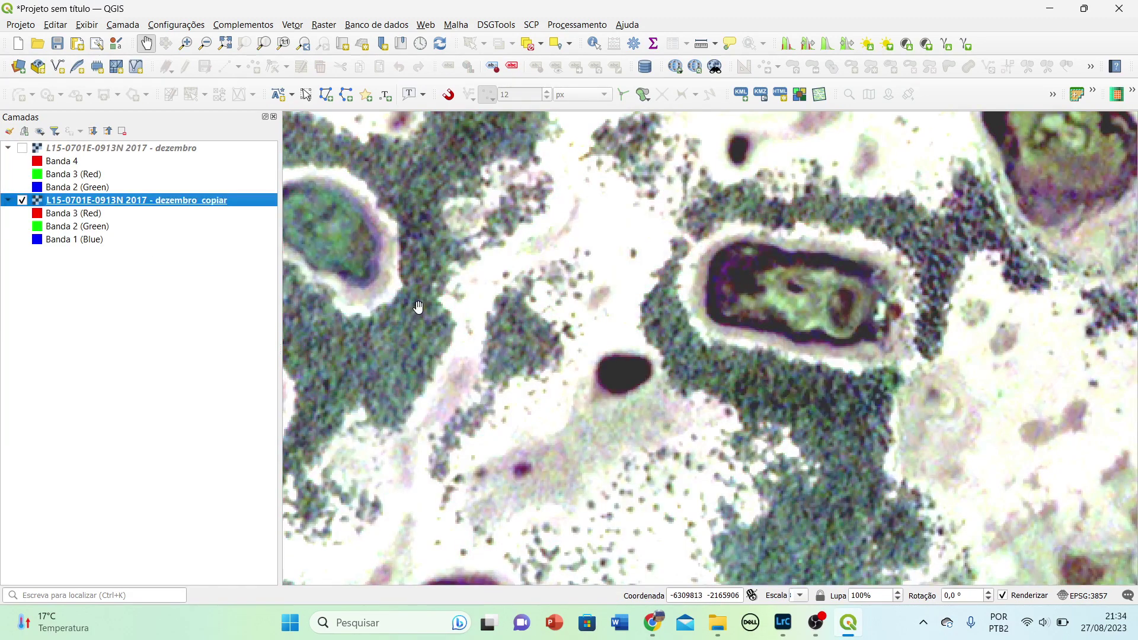
{"action": "scroll", "coordinate": [490, 415], "scroll_direction": "down", "scroll_amount": 1}
{"action": "left_click_drag", "start_coordinate": [510, 409], "coordinate": [499, 220]}
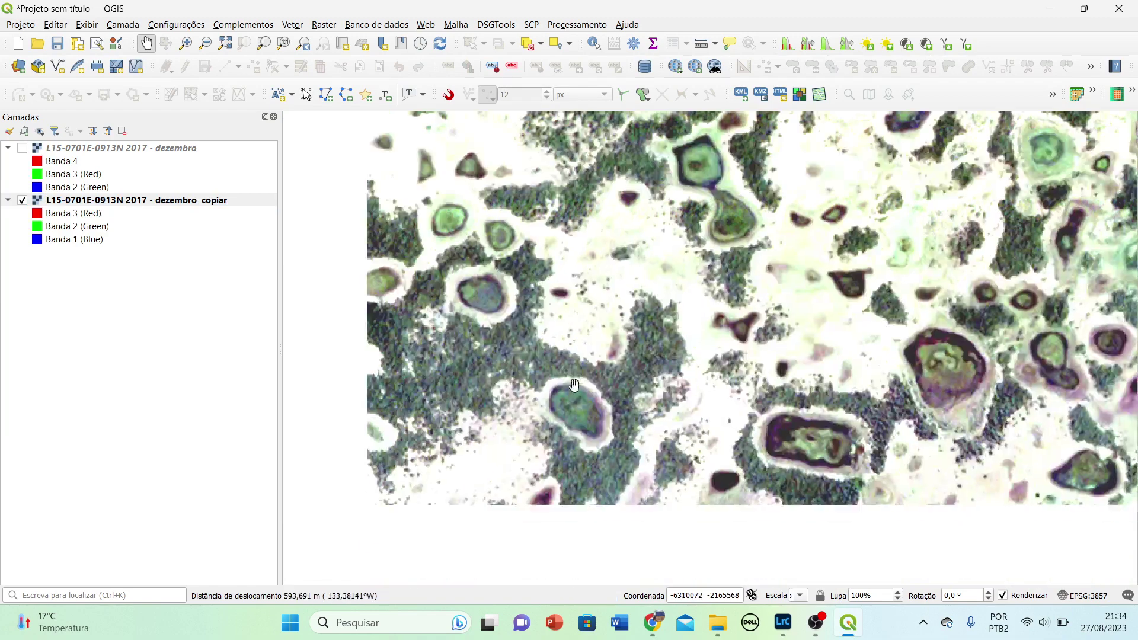
{"action": "scroll", "coordinate": [498, 219], "scroll_direction": "up", "scroll_amount": 1}
{"action": "scroll", "coordinate": [498, 220], "scroll_direction": "up", "scroll_amount": 1}
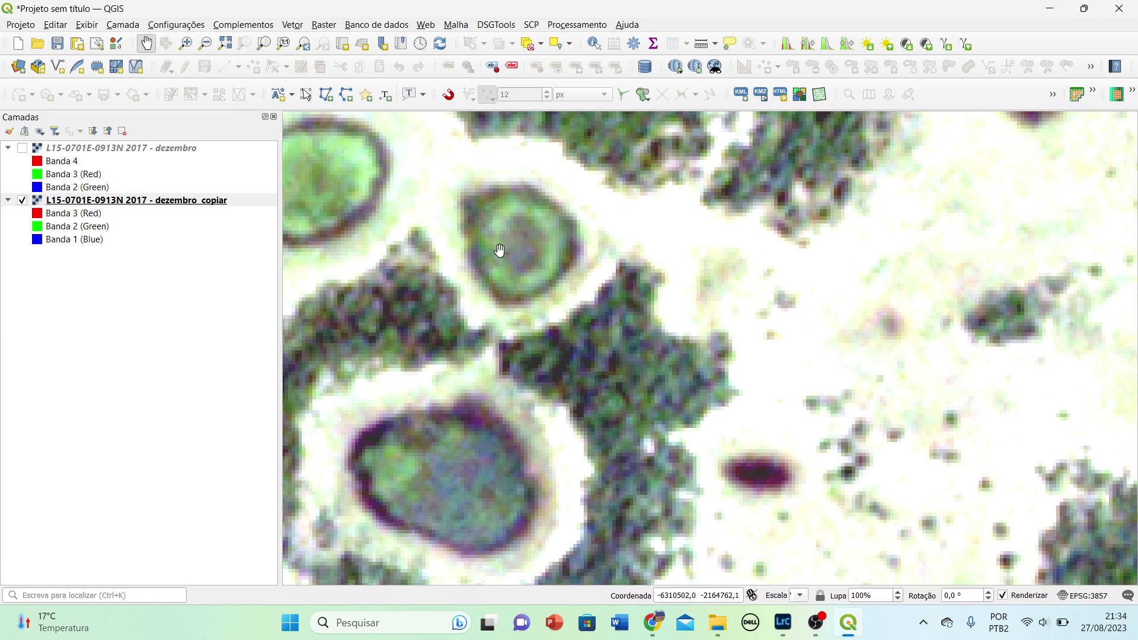
{"action": "left_click_drag", "start_coordinate": [387, 215], "coordinate": [394, 223]}
{"action": "left_click_drag", "start_coordinate": [289, 152], "coordinate": [381, 199]}
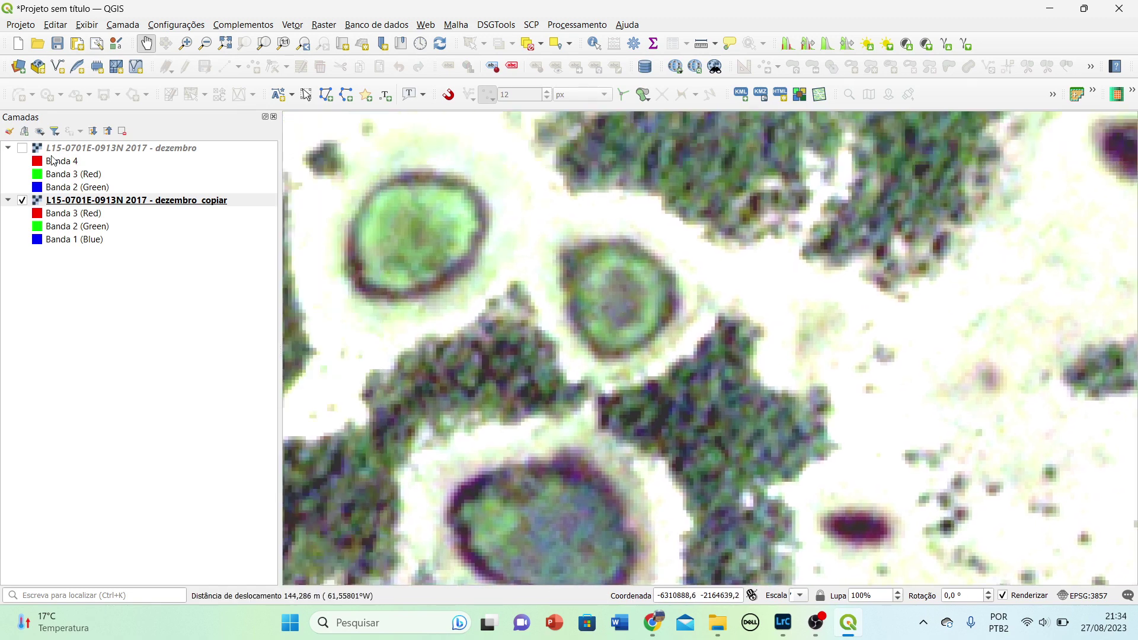
Step: Compare the three neighbouring round ponds in false colour and natural colour, ending with the false-colour layer visible
{"action": "left_click", "coordinate": [22, 148]}
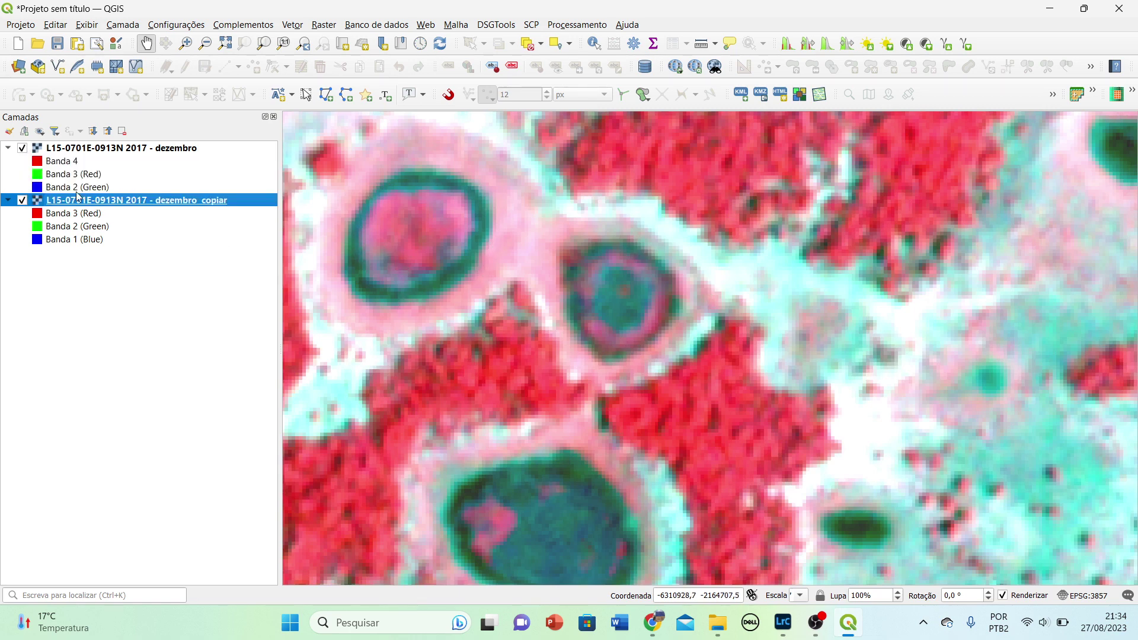
{"action": "left_click", "coordinate": [22, 148]}
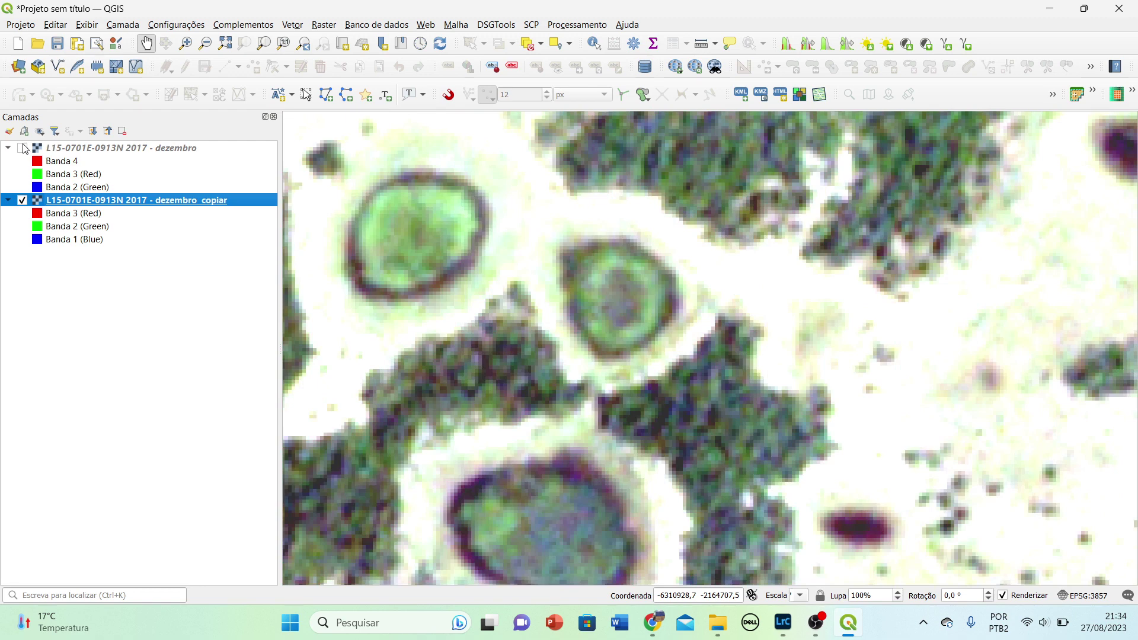
{"action": "left_click", "coordinate": [23, 148]}
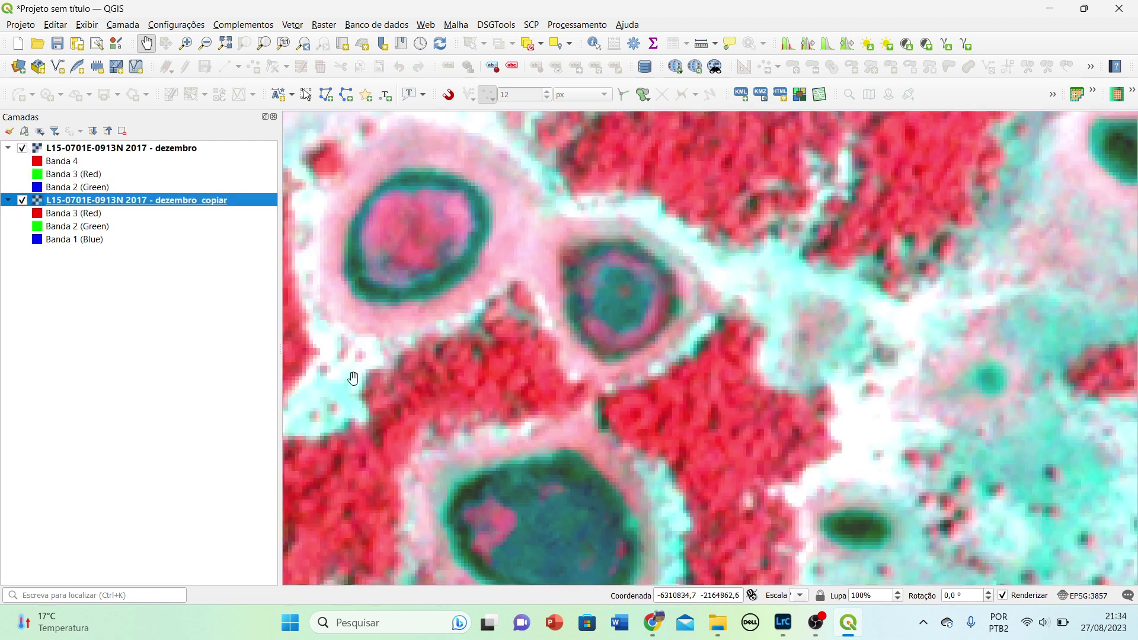
Step: Inspect the pond with the pink patch in false colour and survey the wider pond field to the northwest
{"action": "left_click_drag", "start_coordinate": [423, 464], "coordinate": [495, 204]}
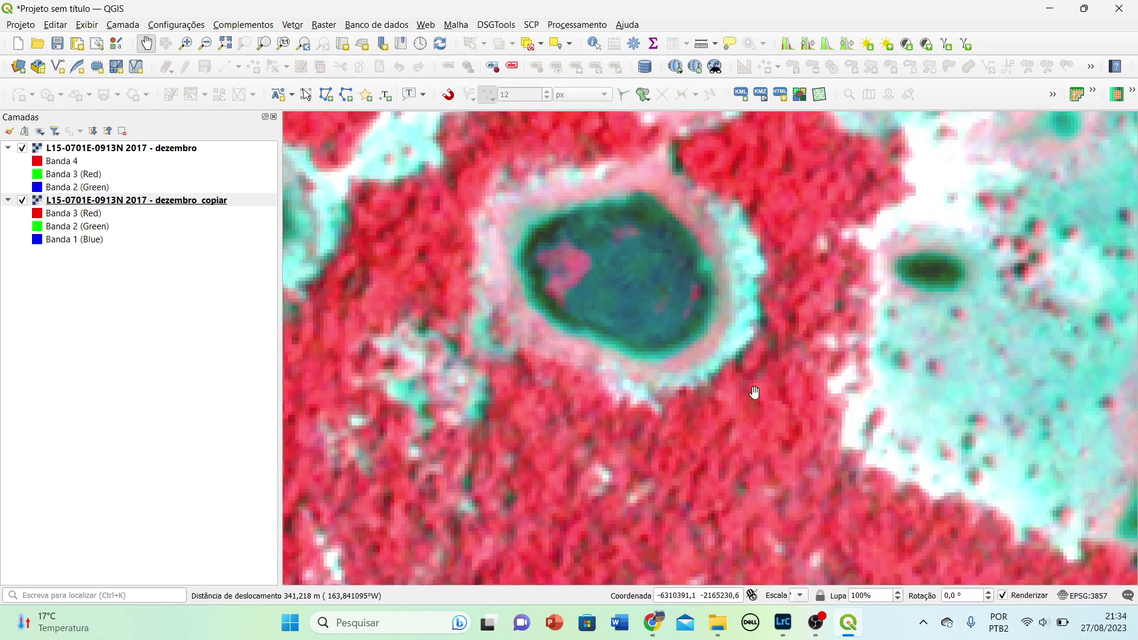
{"action": "scroll", "coordinate": [769, 383], "scroll_direction": "down", "scroll_amount": 2}
{"action": "left_click_drag", "start_coordinate": [669, 511], "coordinate": [746, 282]}
{"action": "left_click_drag", "start_coordinate": [522, 214], "coordinate": [549, 387]}
{"action": "left_click_drag", "start_coordinate": [415, 196], "coordinate": [762, 422]}
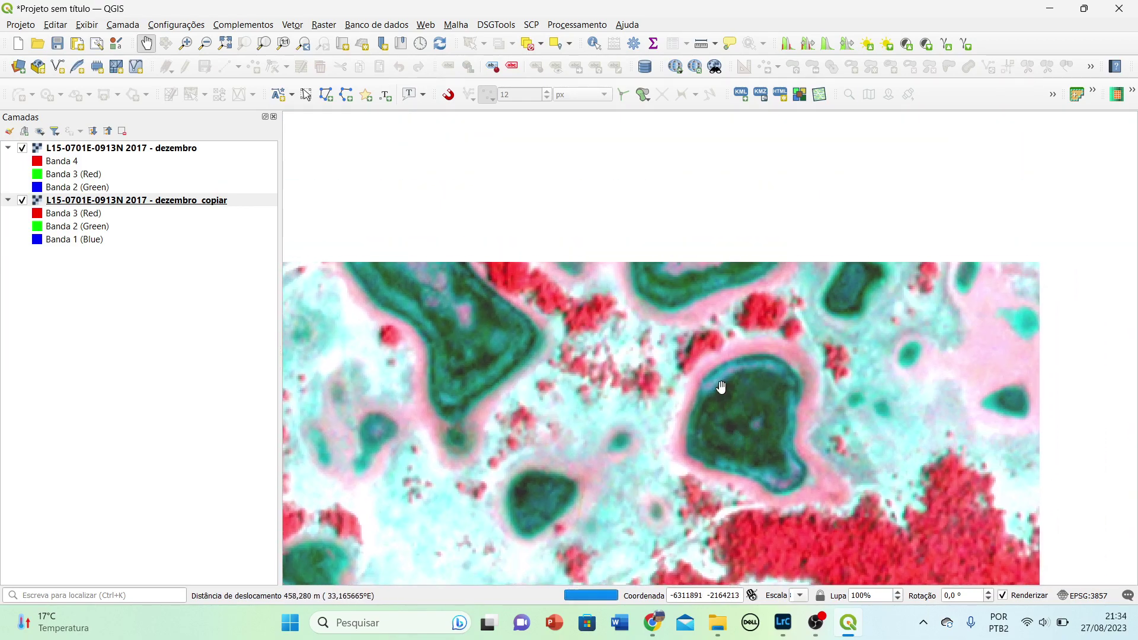
{"action": "scroll", "coordinate": [721, 387], "scroll_direction": "down", "scroll_amount": 1}
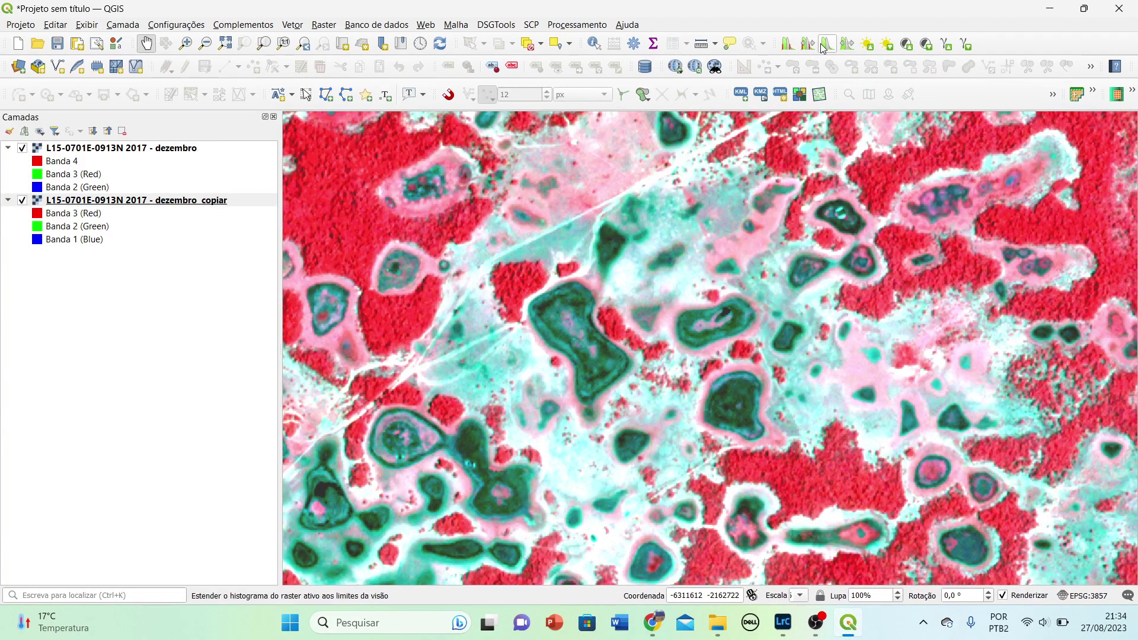
Step: Apply a full-dataset histogram stretch to the natural-colour copy and to the false-colour layer, and check the roads and ponds northward
{"action": "left_click", "coordinate": [846, 46]}
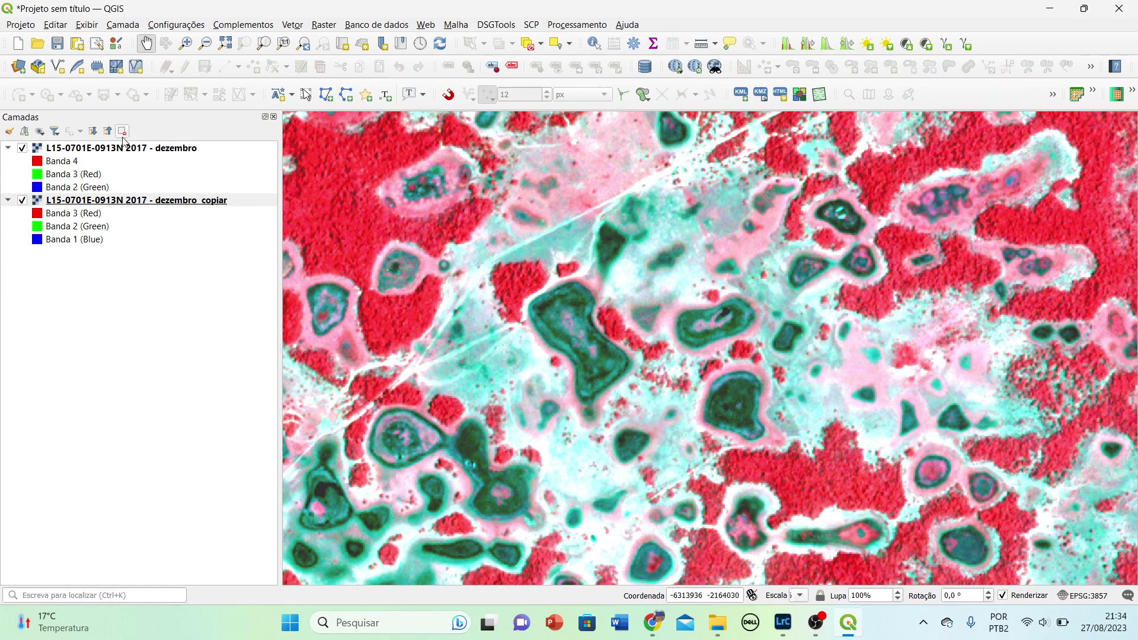
{"action": "left_click", "coordinate": [129, 152]}
{"action": "left_click", "coordinate": [844, 45]}
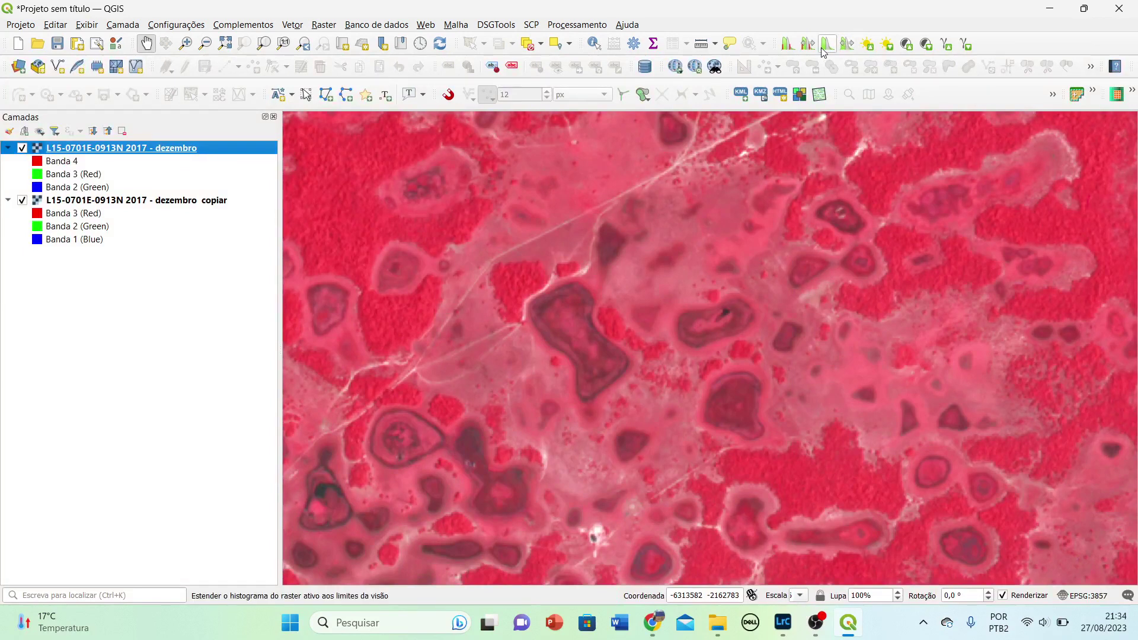
{"action": "left_click_drag", "start_coordinate": [755, 363], "coordinate": [672, 388]}
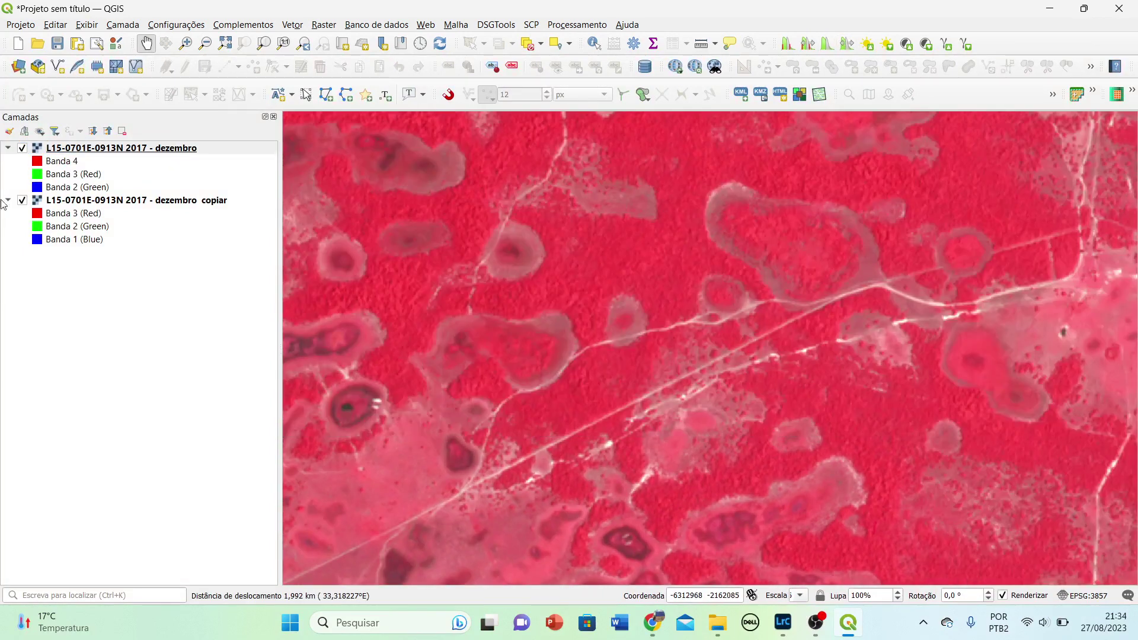
Step: Hide the natural-colour copy and try a local histogram stretch and a full-dataset cumulative cut stretch on the false-colour layer
{"action": "left_click", "coordinate": [22, 200]}
{"action": "left_click_drag", "start_coordinate": [394, 418], "coordinate": [637, 367]}
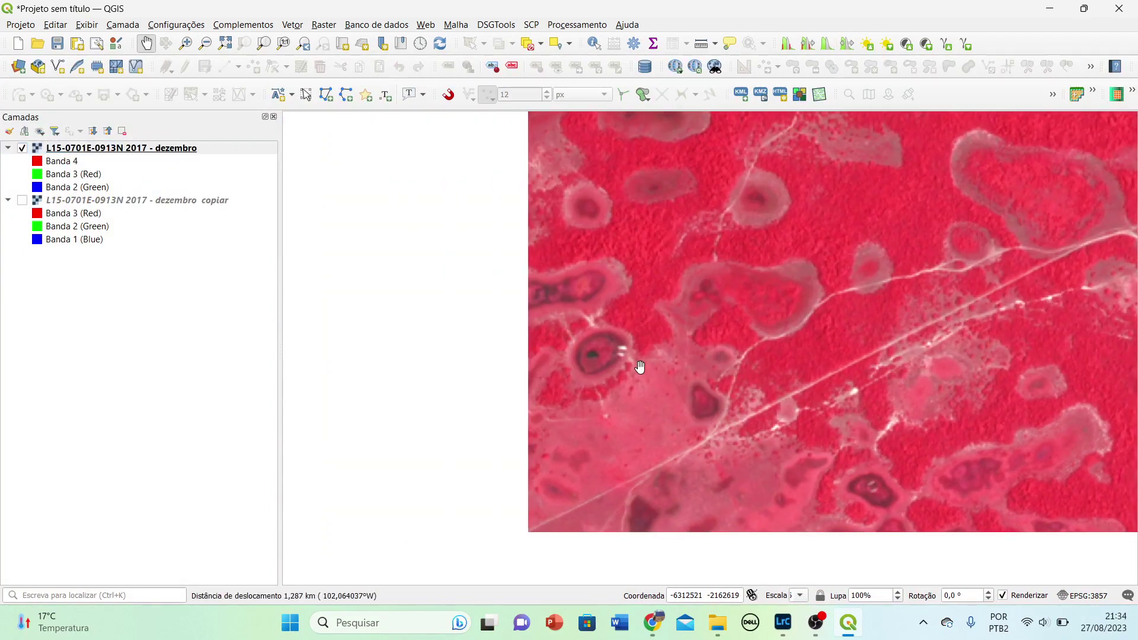
{"action": "left_click", "coordinate": [830, 50]}
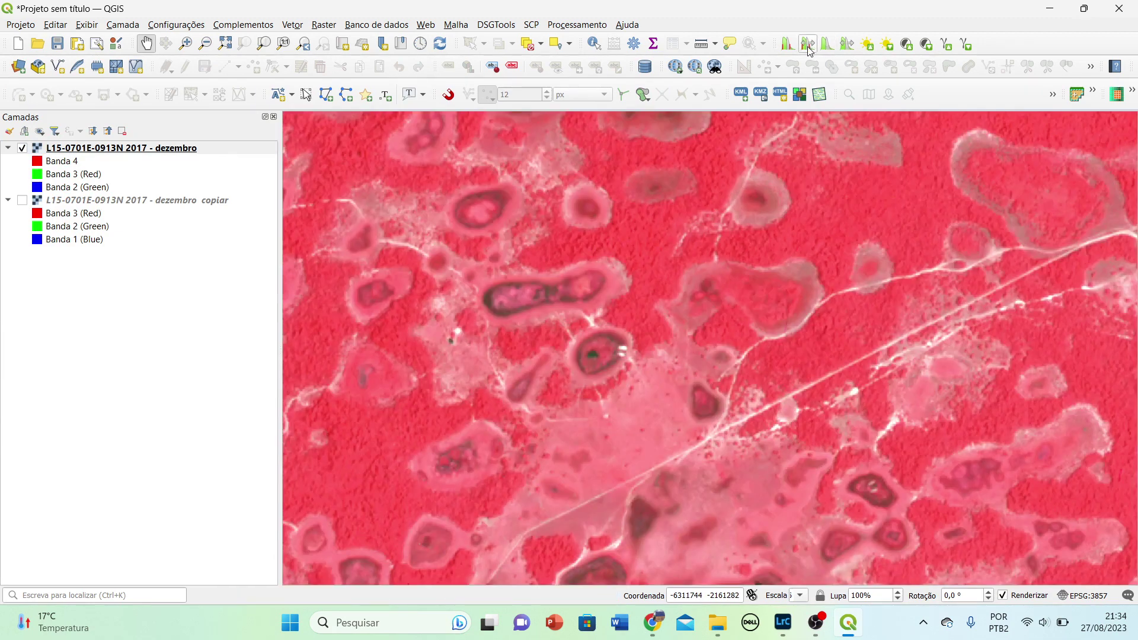
{"action": "left_click", "coordinate": [808, 48]}
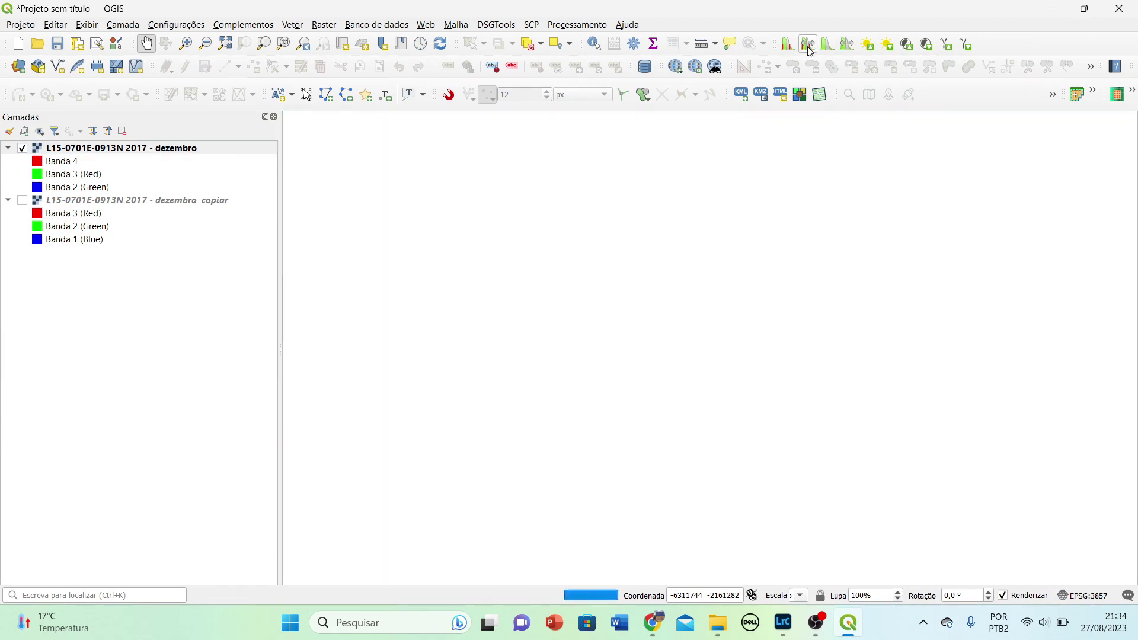
{"action": "left_click_drag", "start_coordinate": [461, 267], "coordinate": [699, 469]}
{"action": "left_click_drag", "start_coordinate": [876, 471], "coordinate": [537, 308]}
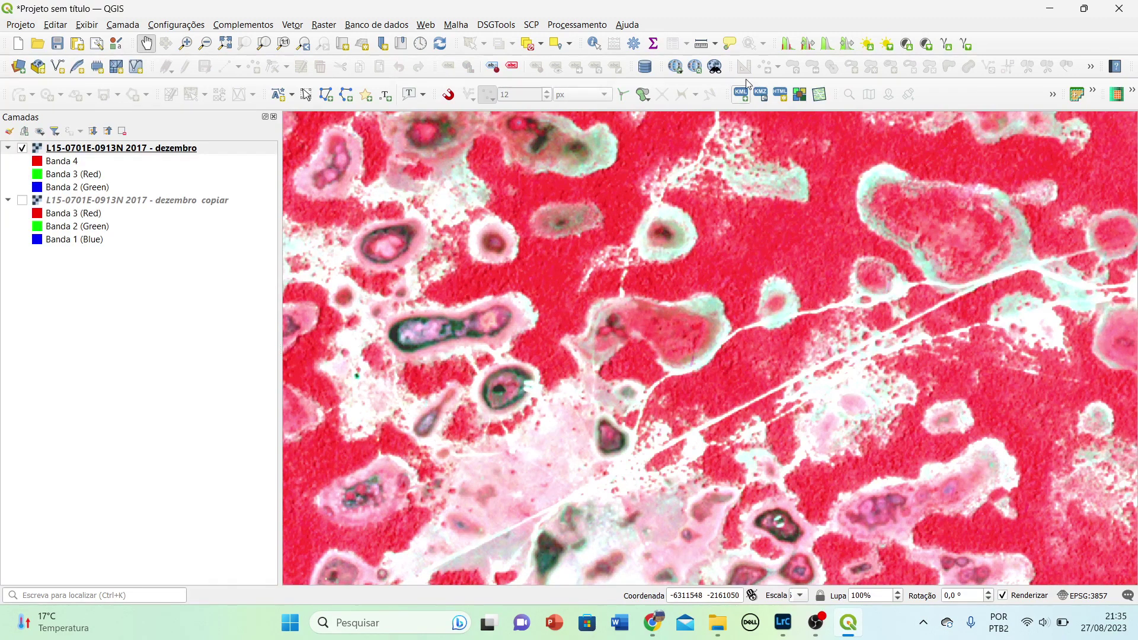
Step: Apply a local cumulative cut stretch to the false-colour layer and compare the large vegetated oval beside the road with the natural-colour copy
{"action": "left_click", "coordinate": [788, 45]}
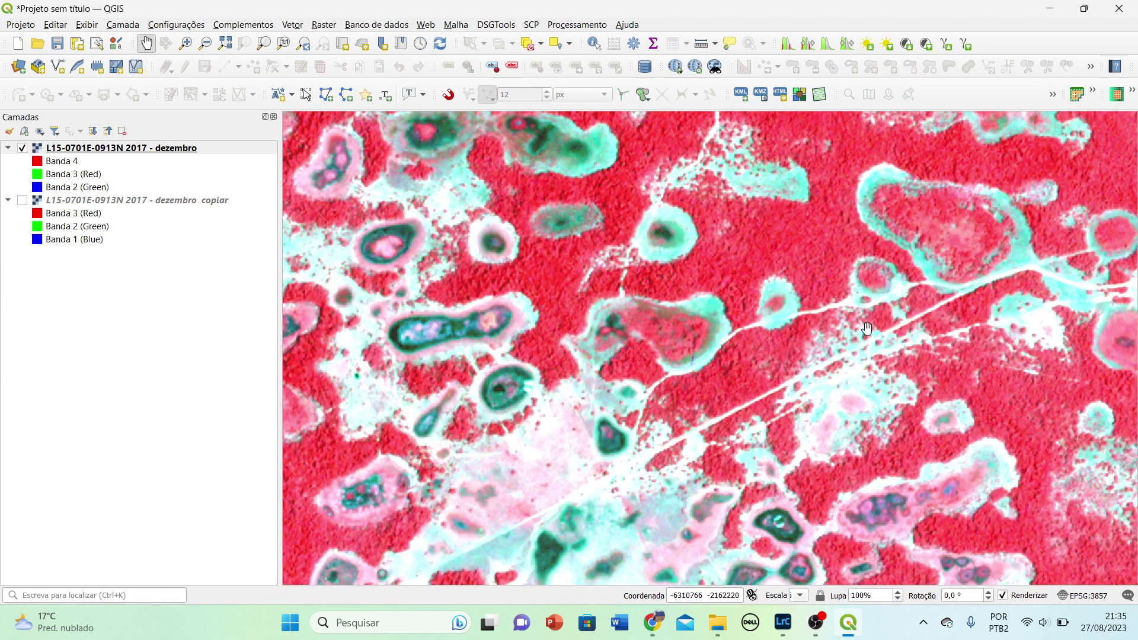
{"action": "left_click_drag", "start_coordinate": [931, 271], "coordinate": [631, 410]}
{"action": "scroll", "coordinate": [661, 384], "scroll_direction": "up", "scroll_amount": 1}
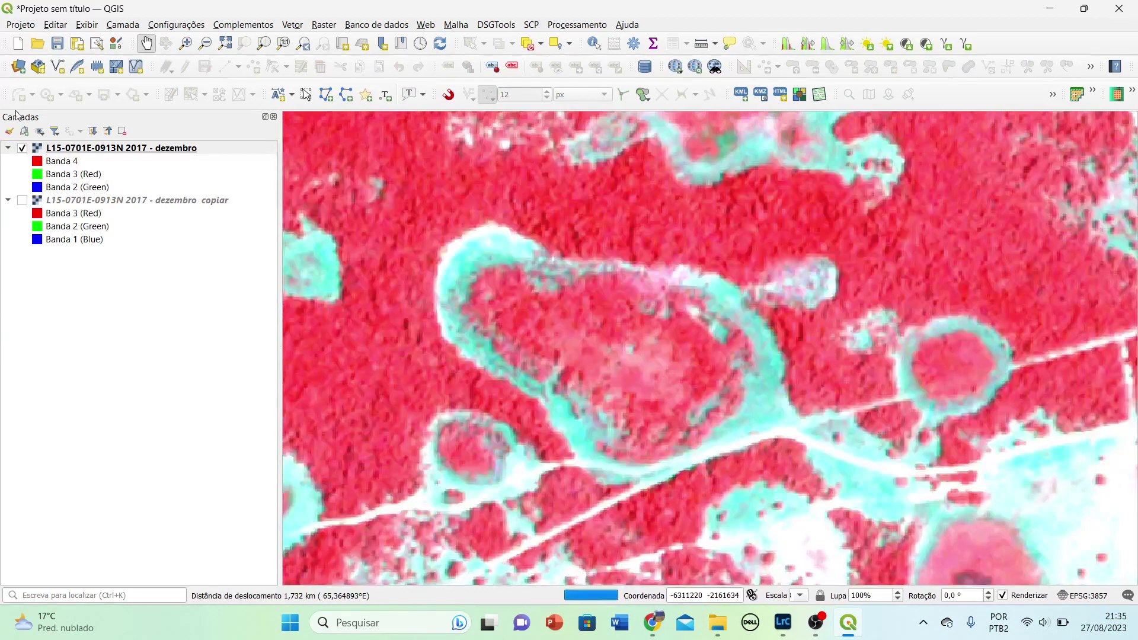
{"action": "left_click", "coordinate": [22, 147]}
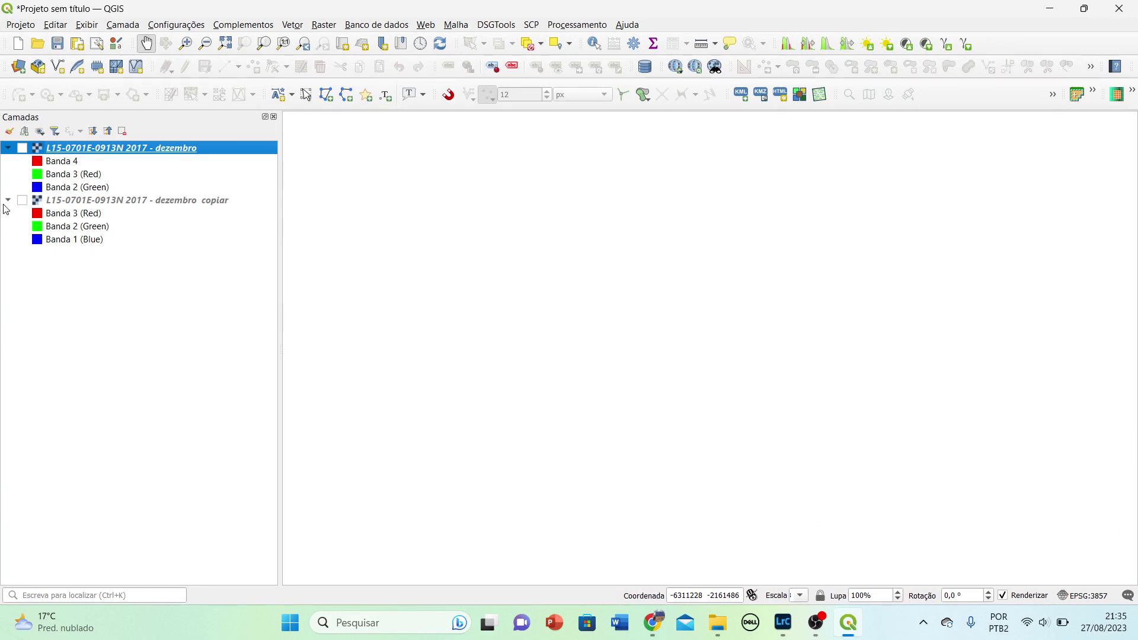
{"action": "left_click", "coordinate": [22, 201]}
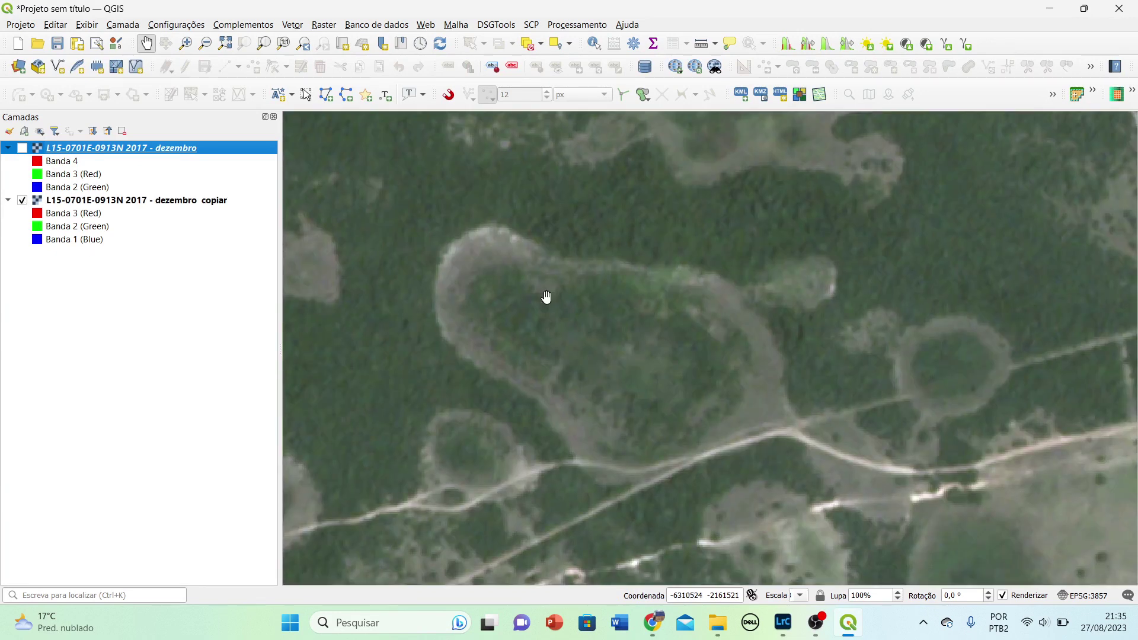